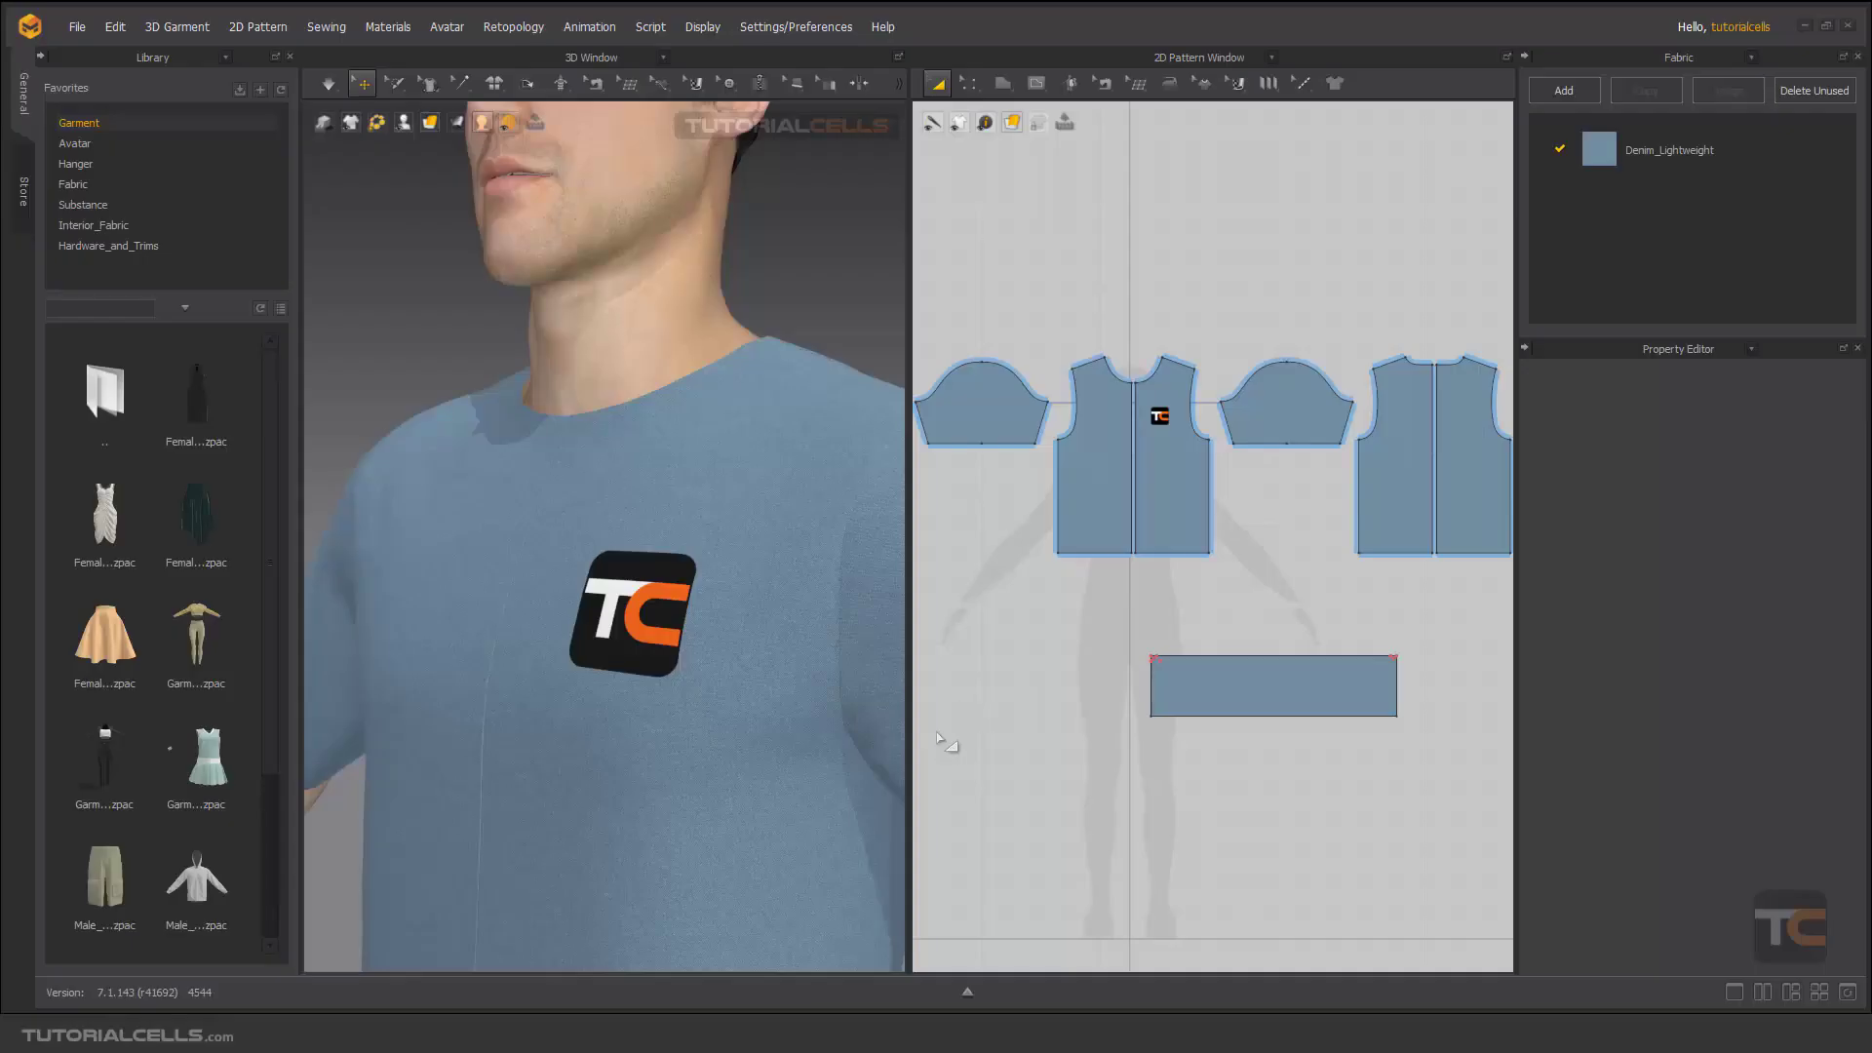
Step: Move the rectangular pattern piece diagonally closer to the shirt's front piece in the 2D layout
{"action": "left_click", "coordinate": [1278, 413]}
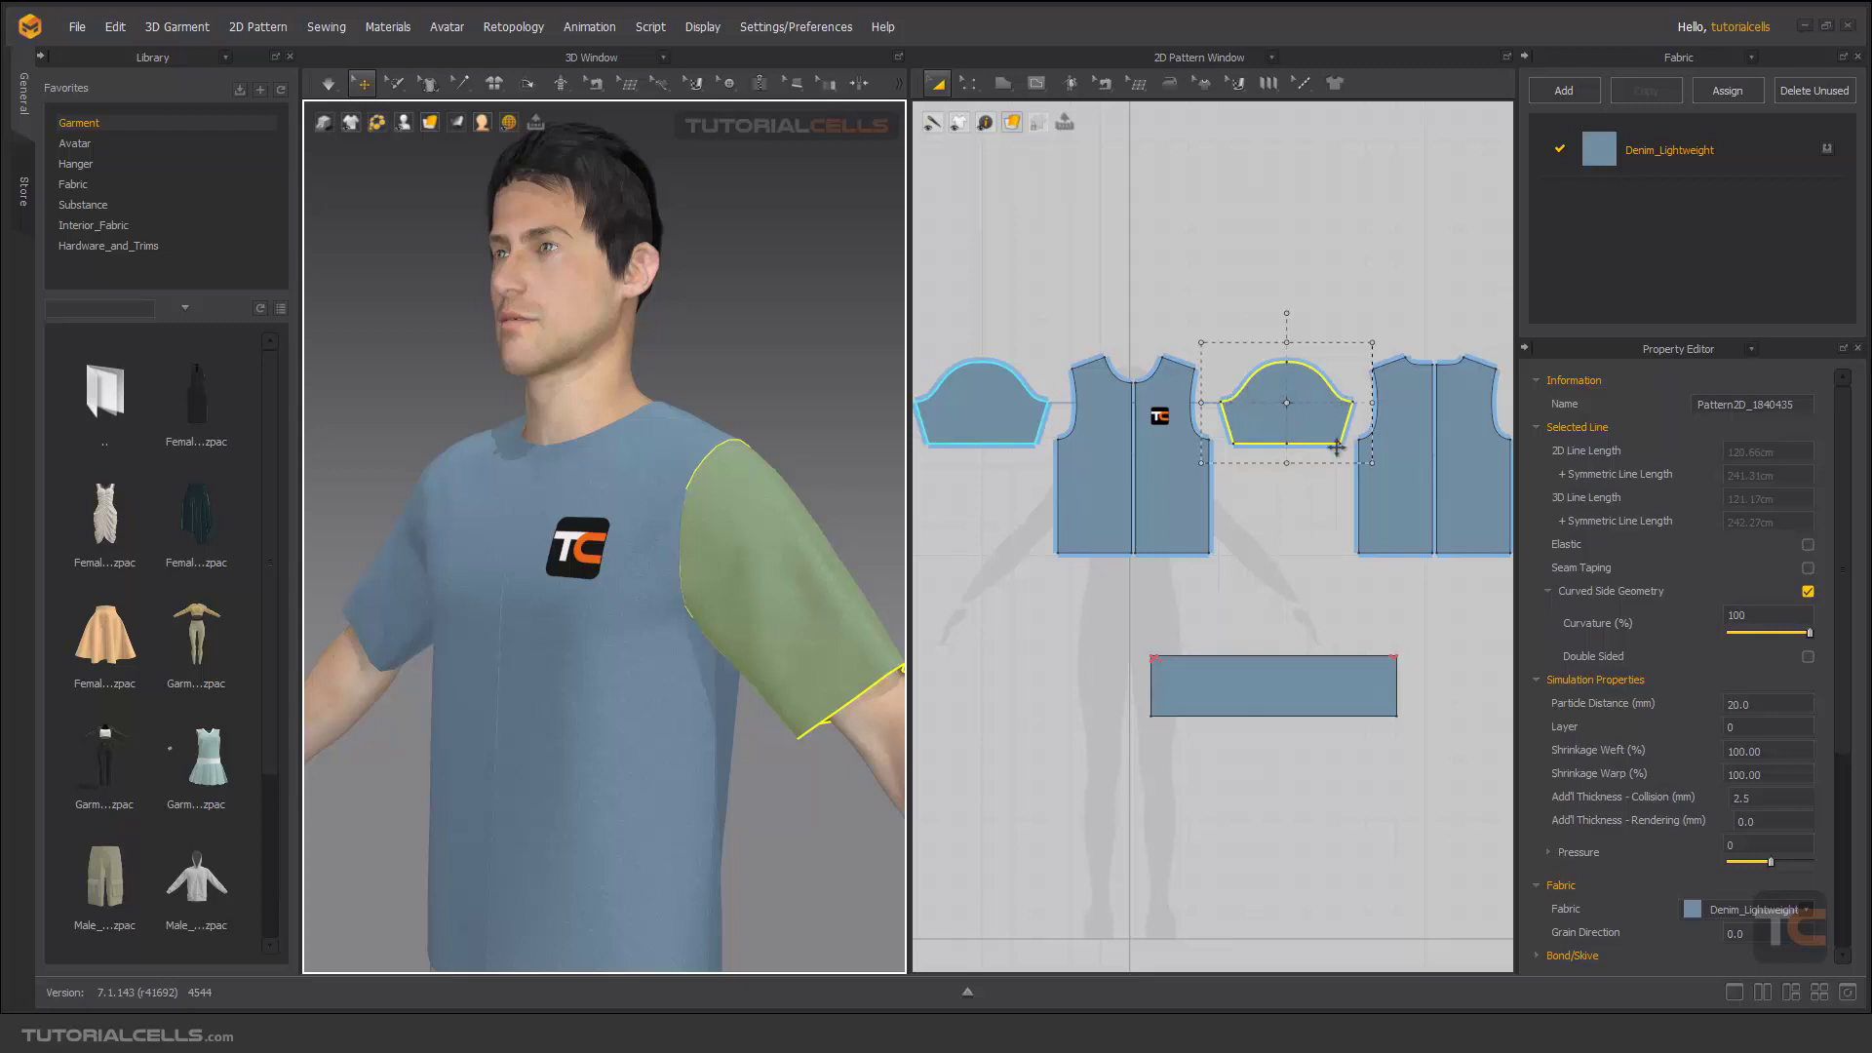
{"action": "scroll", "coordinate": [635, 565], "scroll_direction": "down", "scroll_amount": 3}
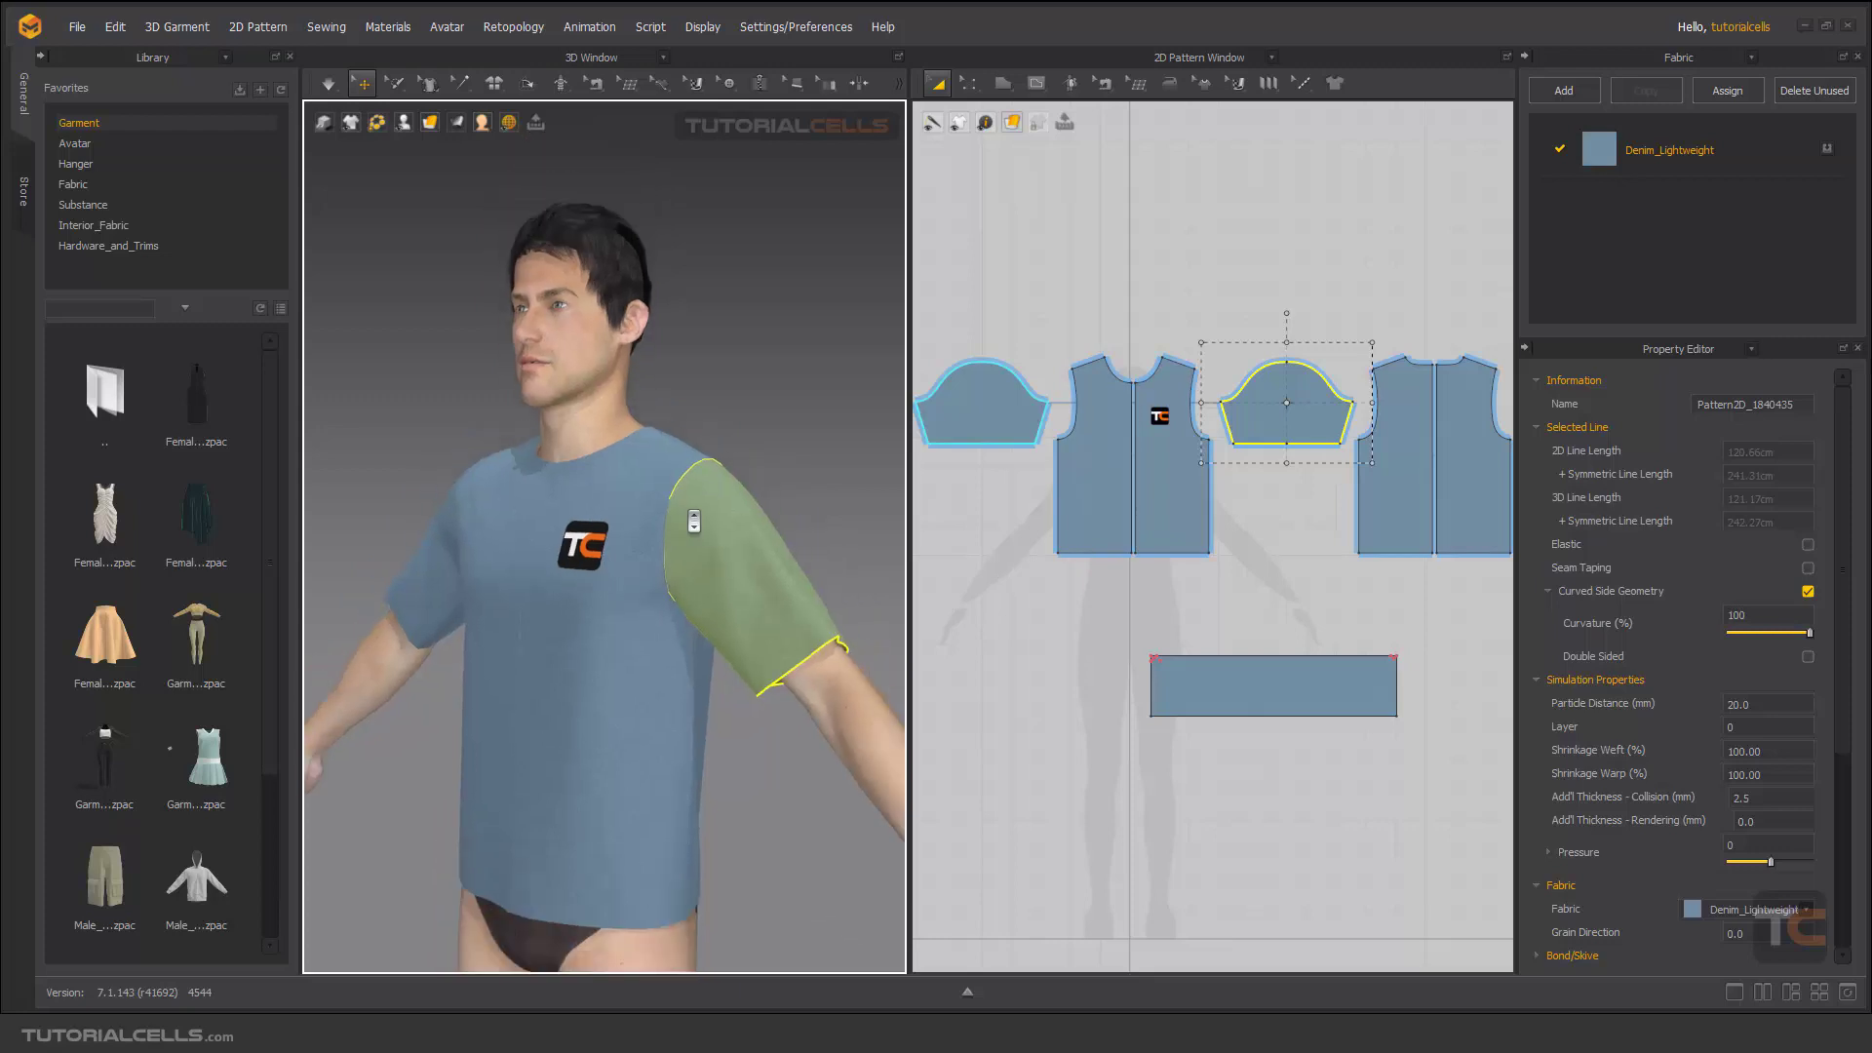
{"action": "scroll", "coordinate": [629, 444], "scroll_direction": "up", "scroll_amount": 5}
{"action": "scroll", "coordinate": [630, 443], "scroll_direction": "down", "scroll_amount": 5}
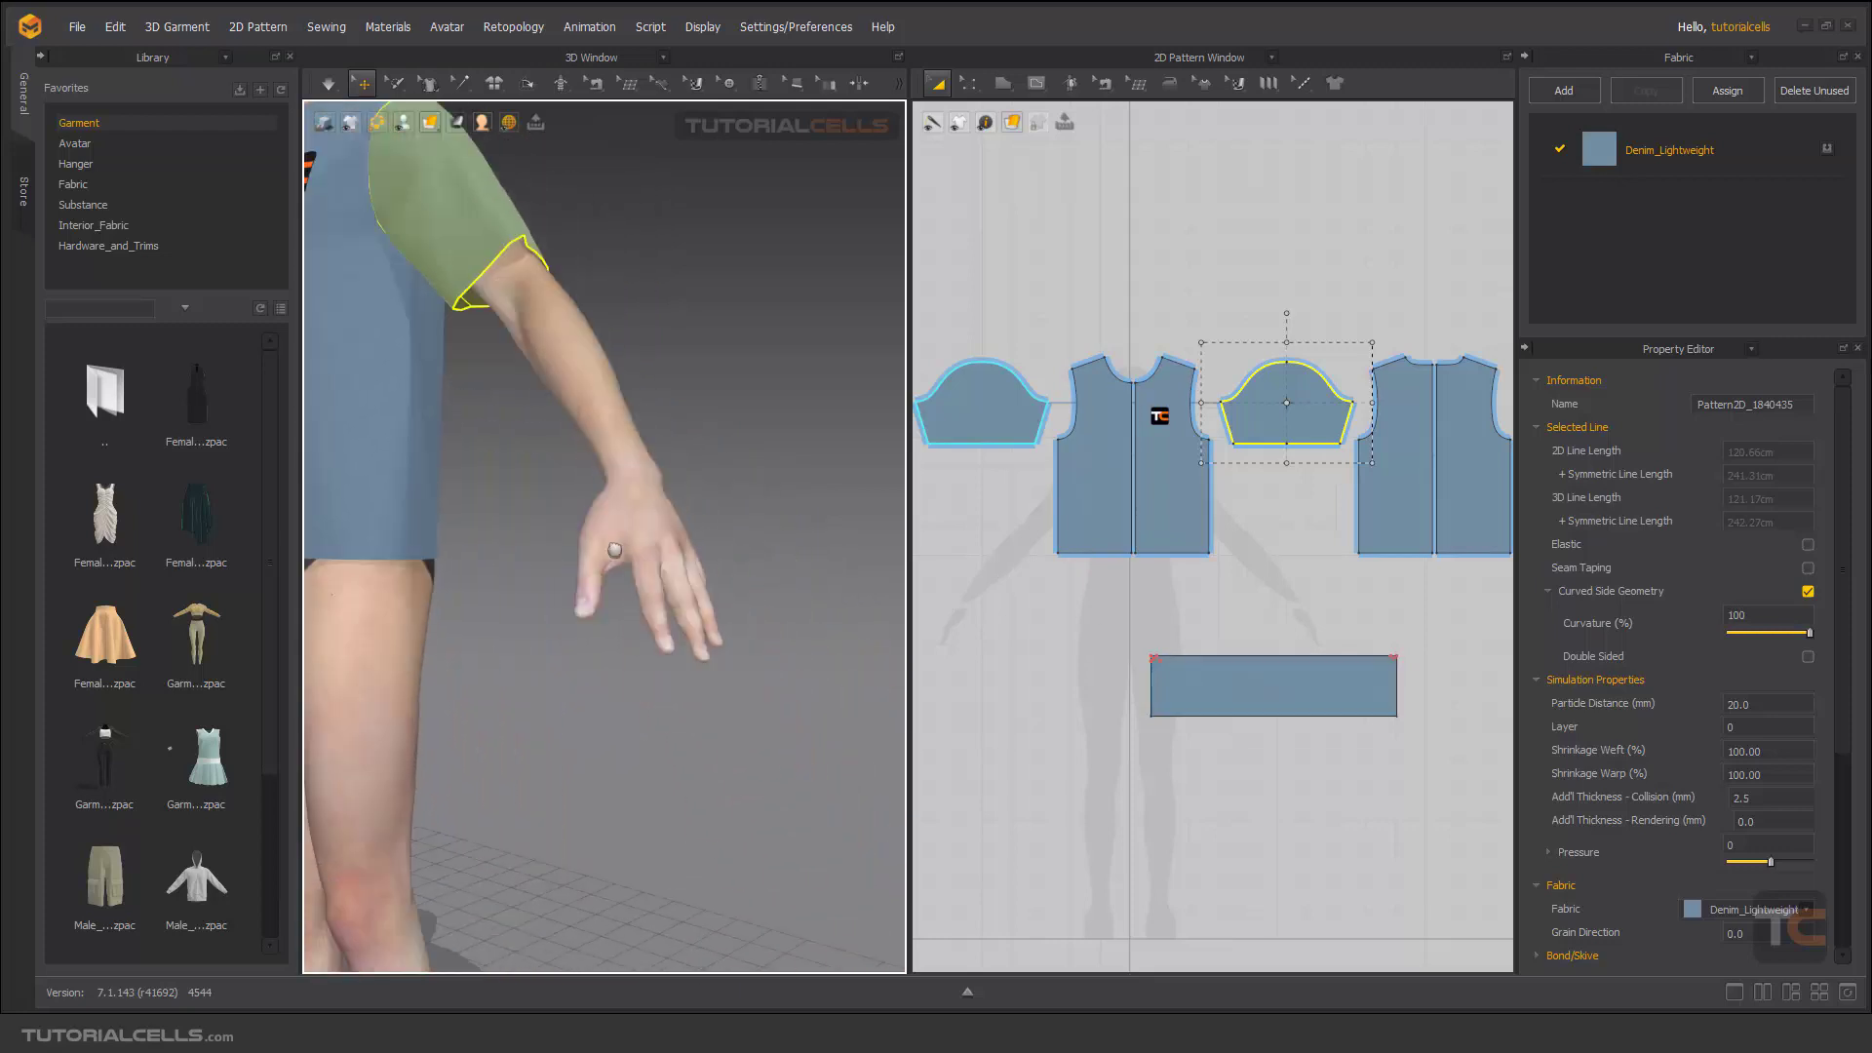
{"action": "scroll", "coordinate": [752, 680], "scroll_direction": "up", "scroll_amount": 5}
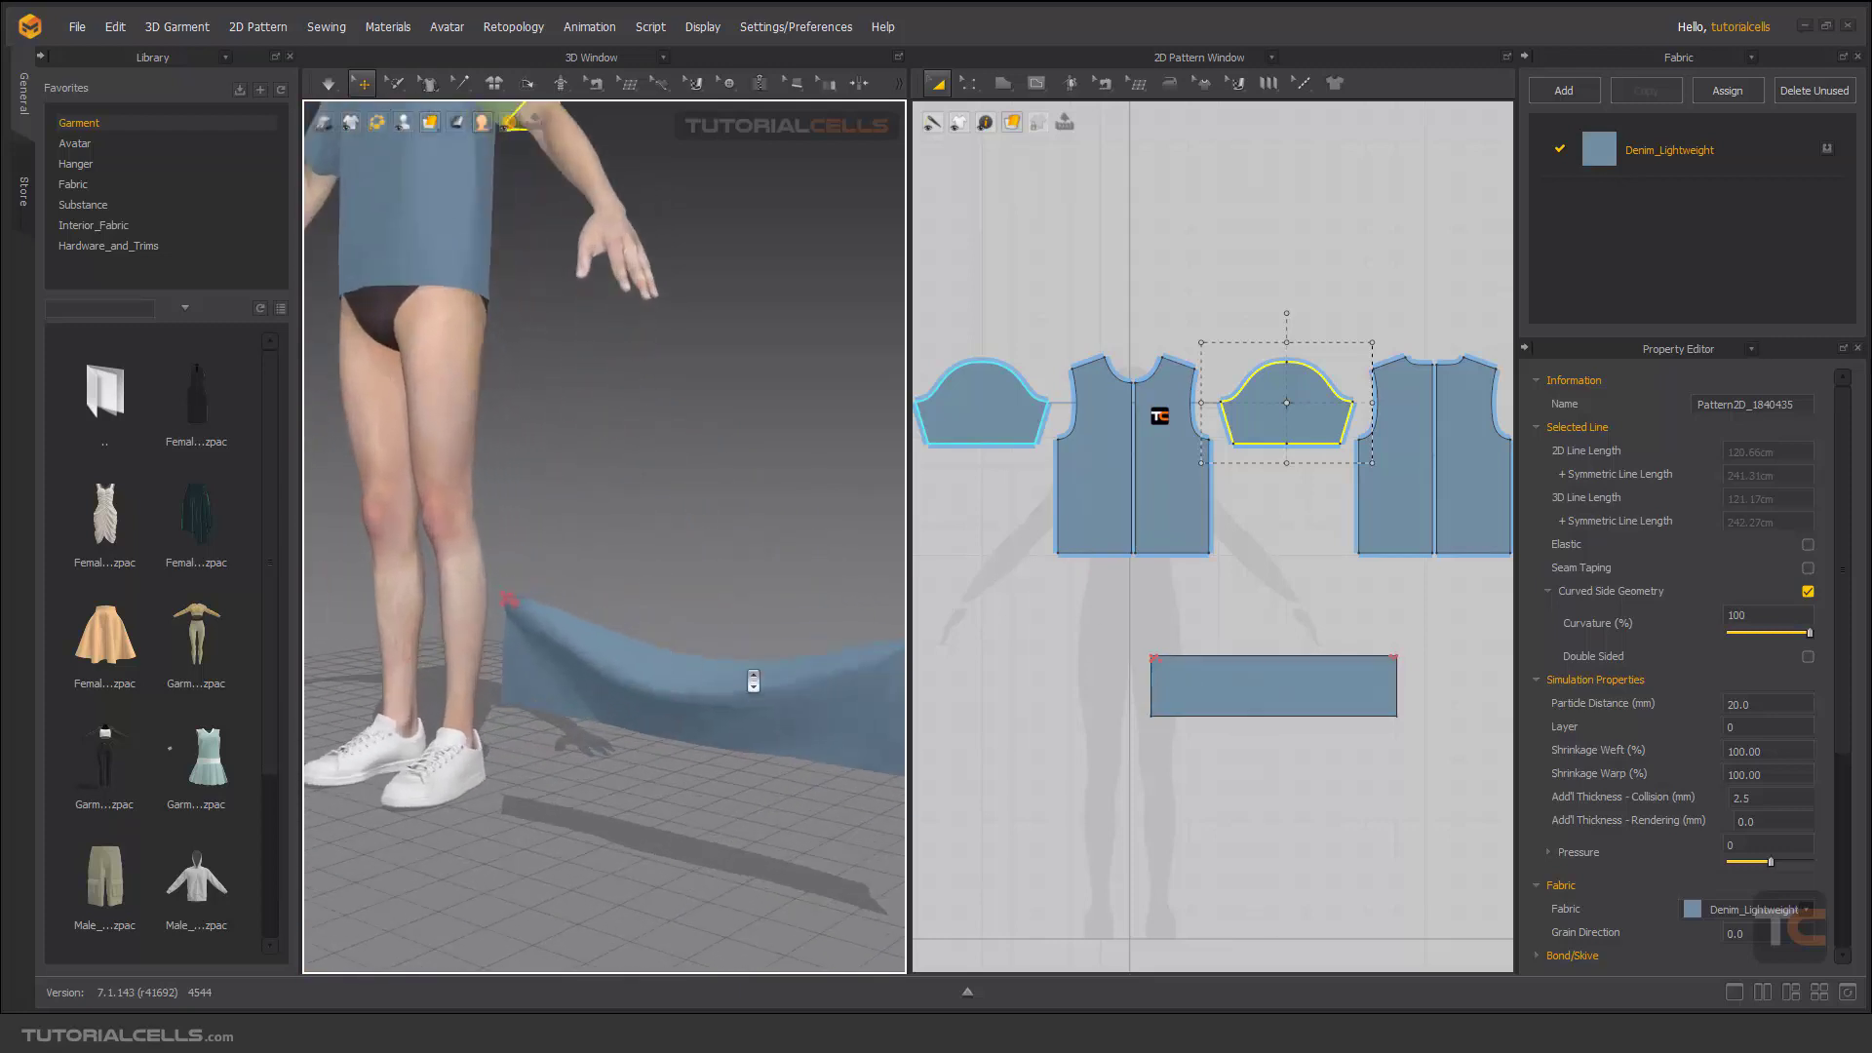
{"action": "left_click", "coordinate": [1280, 697]}
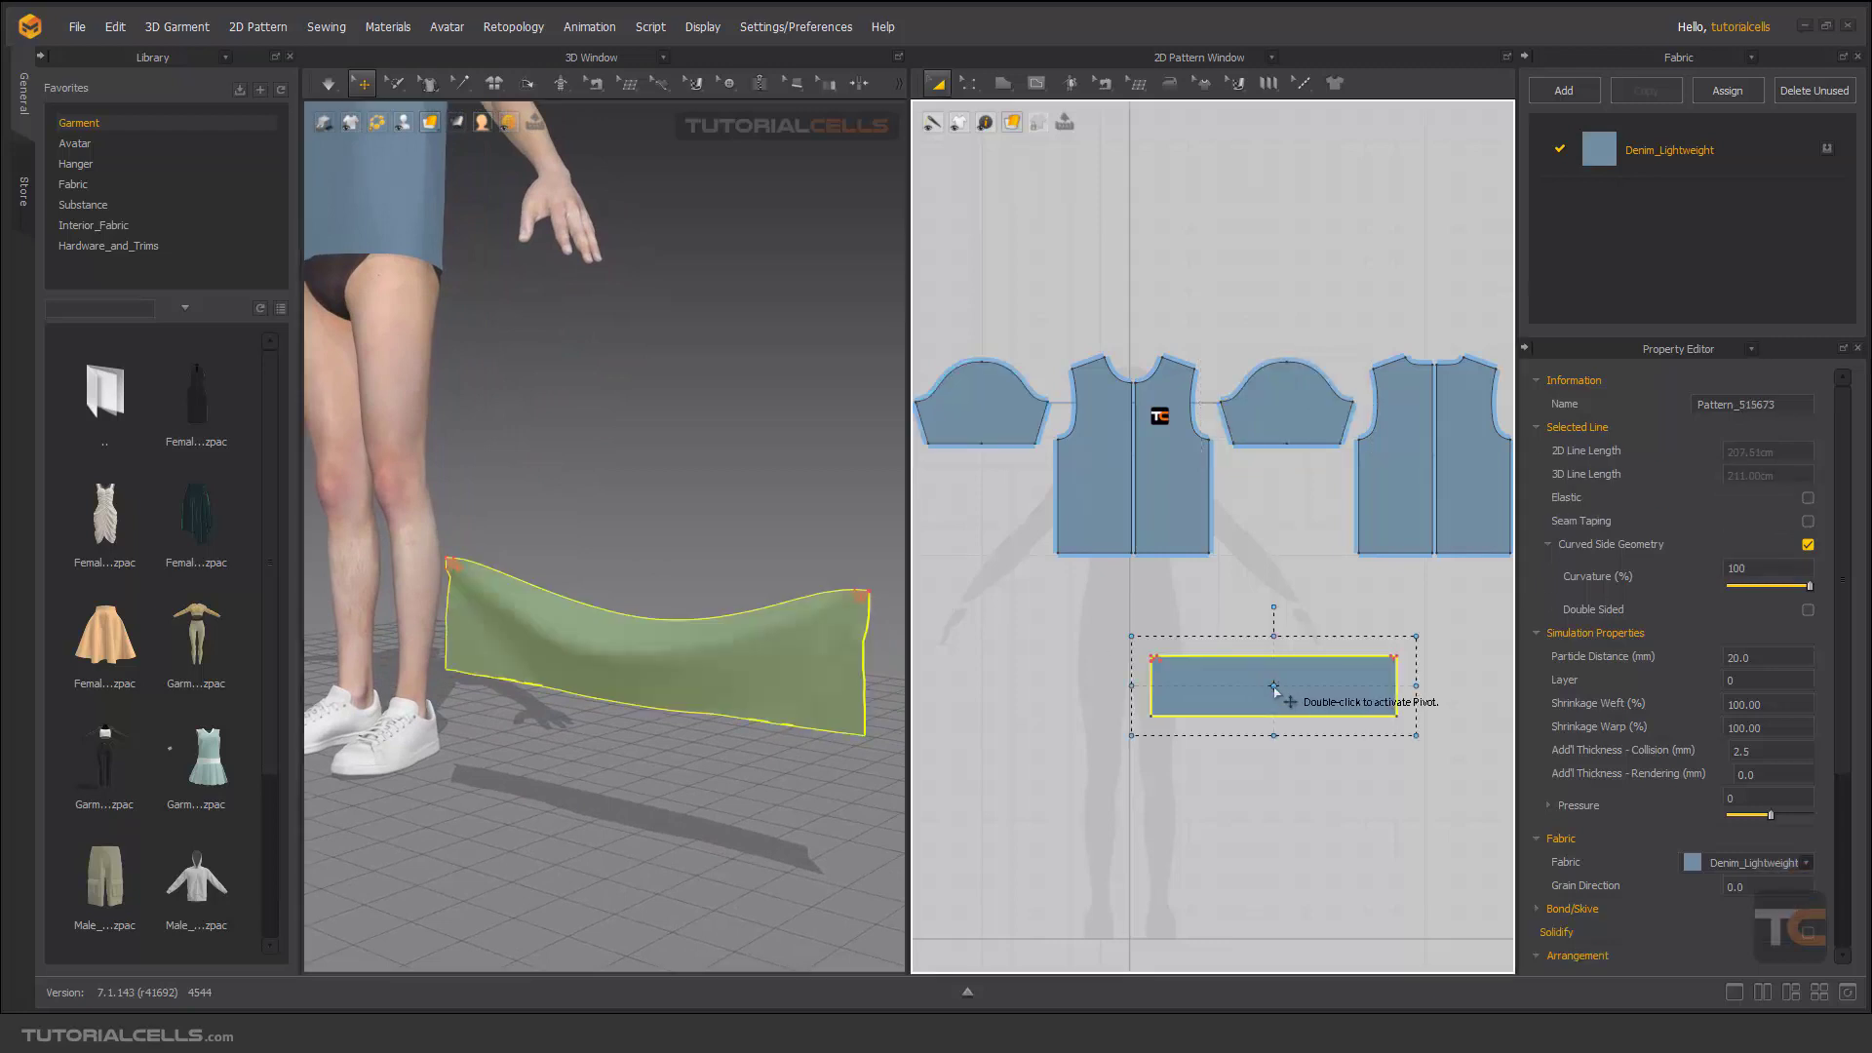
{"action": "left_click_drag", "start_coordinate": [1243, 685], "coordinate": [1176, 642]}
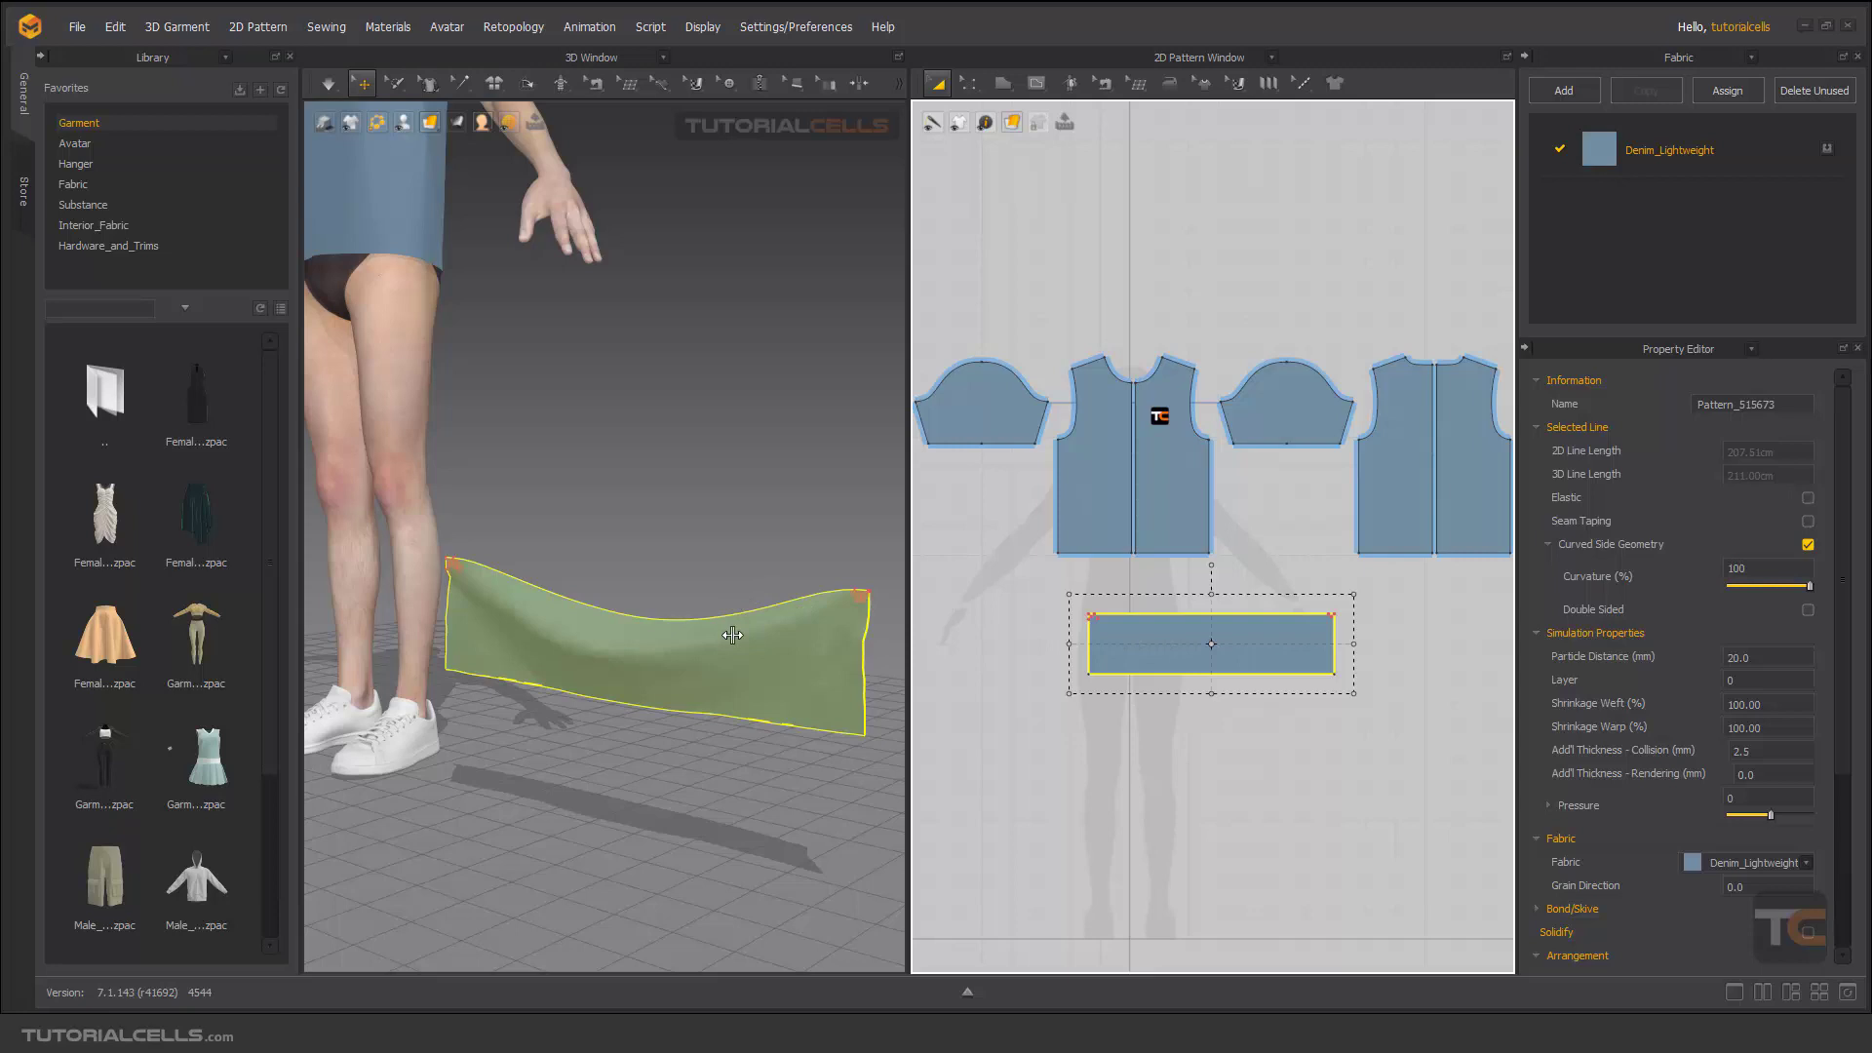
{"action": "scroll", "coordinate": [1153, 621], "scroll_direction": "up", "scroll_amount": 3}
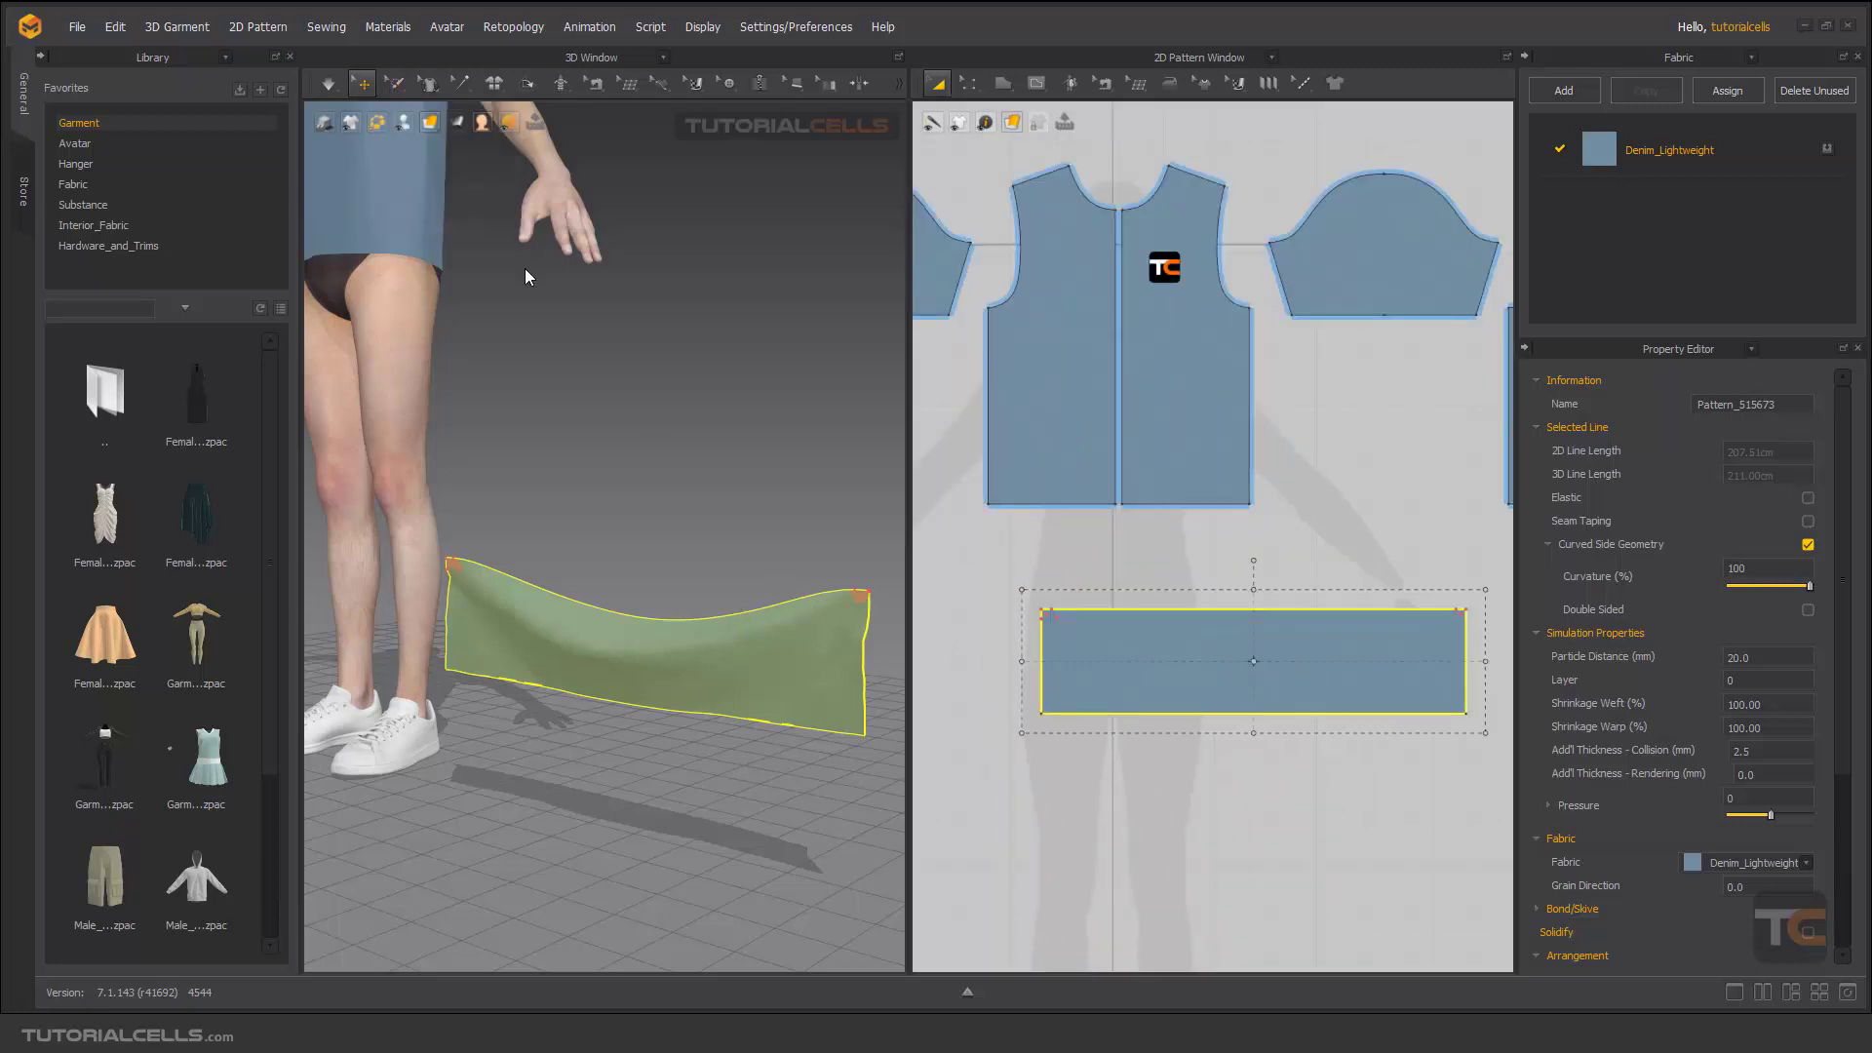
Step: Remove the pins from the corners of the rectangular pattern piece
{"action": "left_click", "coordinate": [396, 86]}
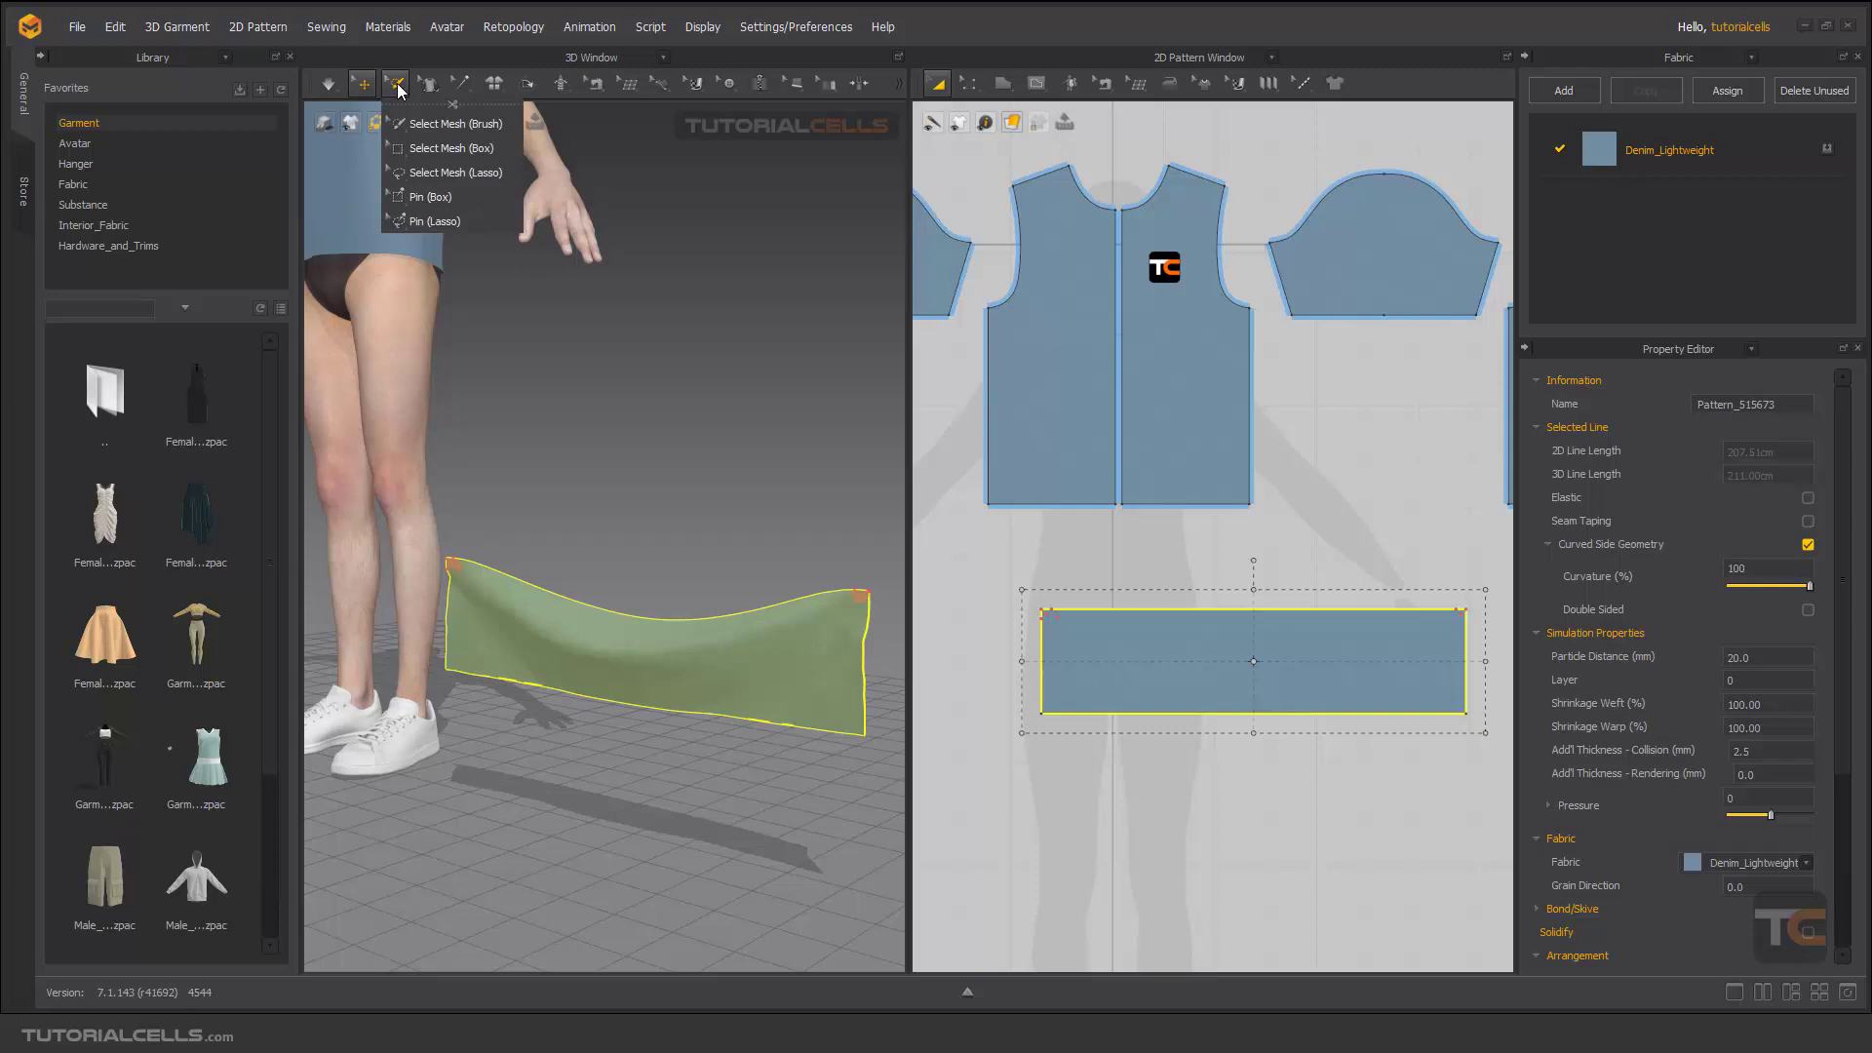
{"action": "left_click", "coordinate": [720, 653]}
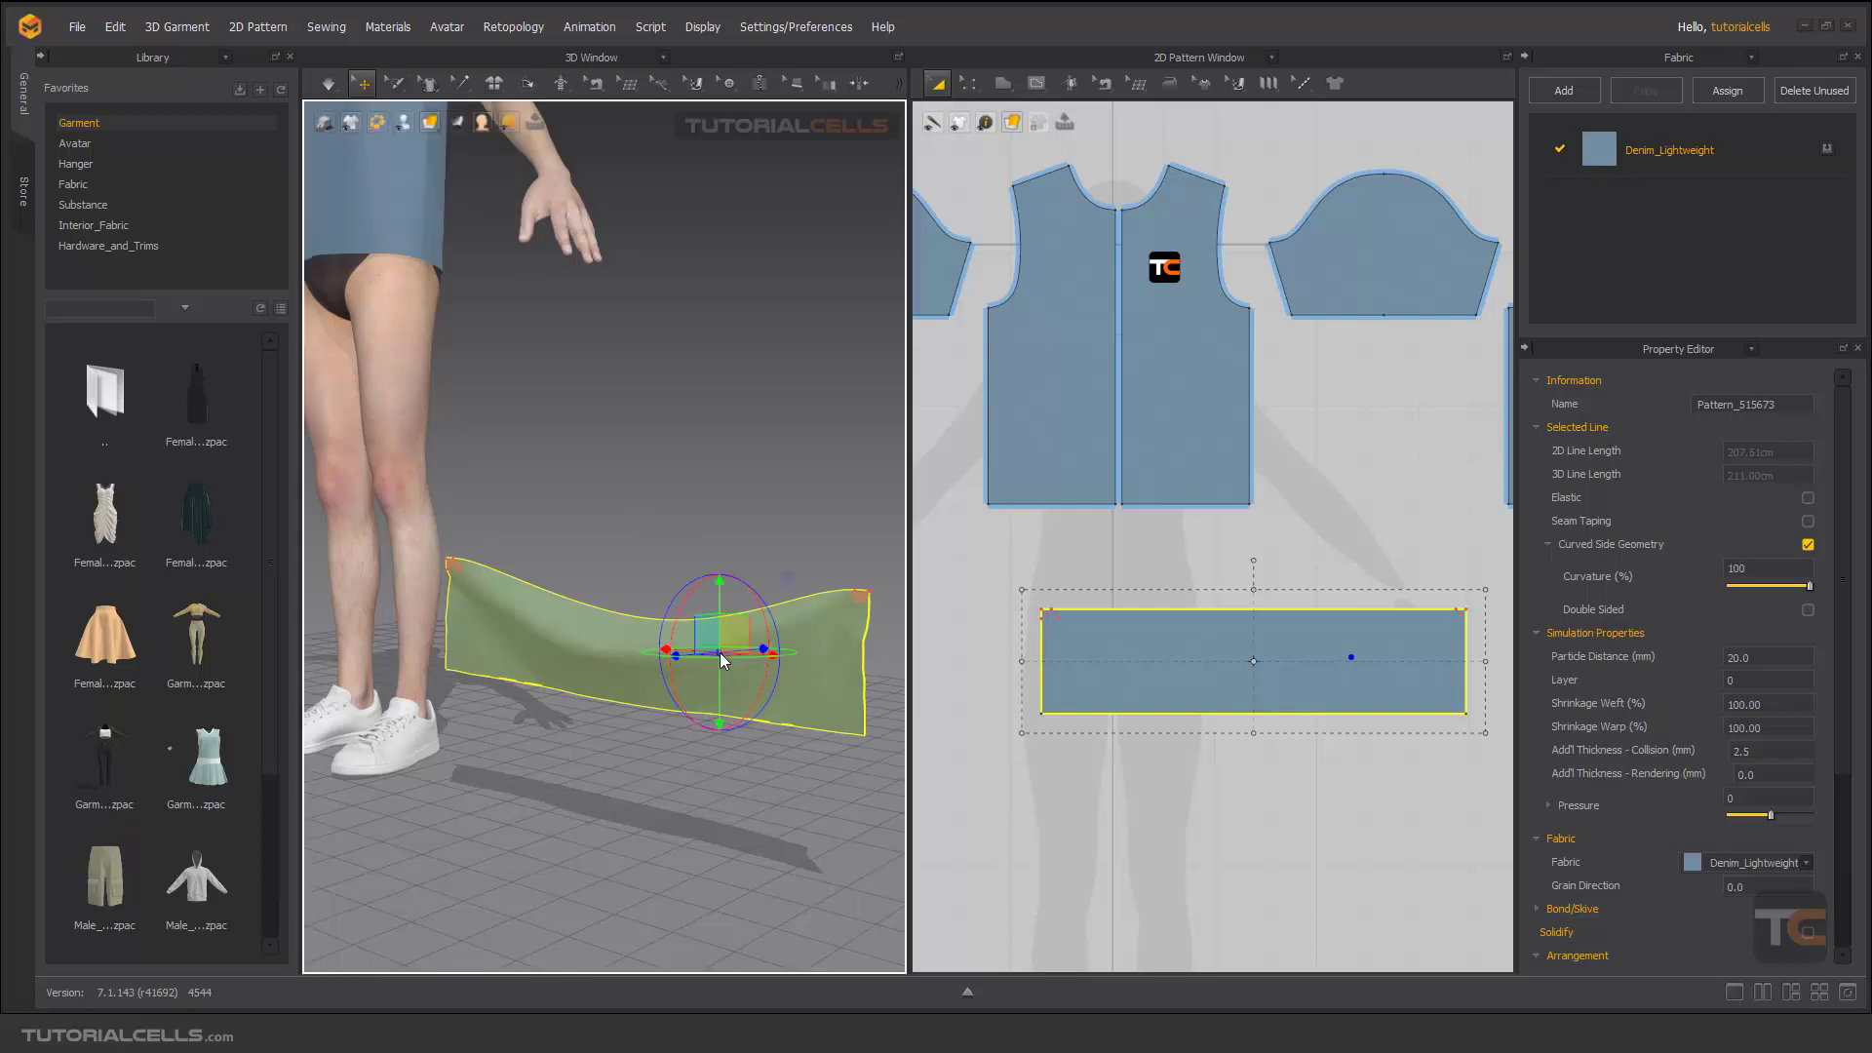
{"action": "left_click", "coordinate": [720, 652]}
Step: Set the gravity to 0 in the simulation properties
{"action": "right_click", "coordinate": [817, 392]}
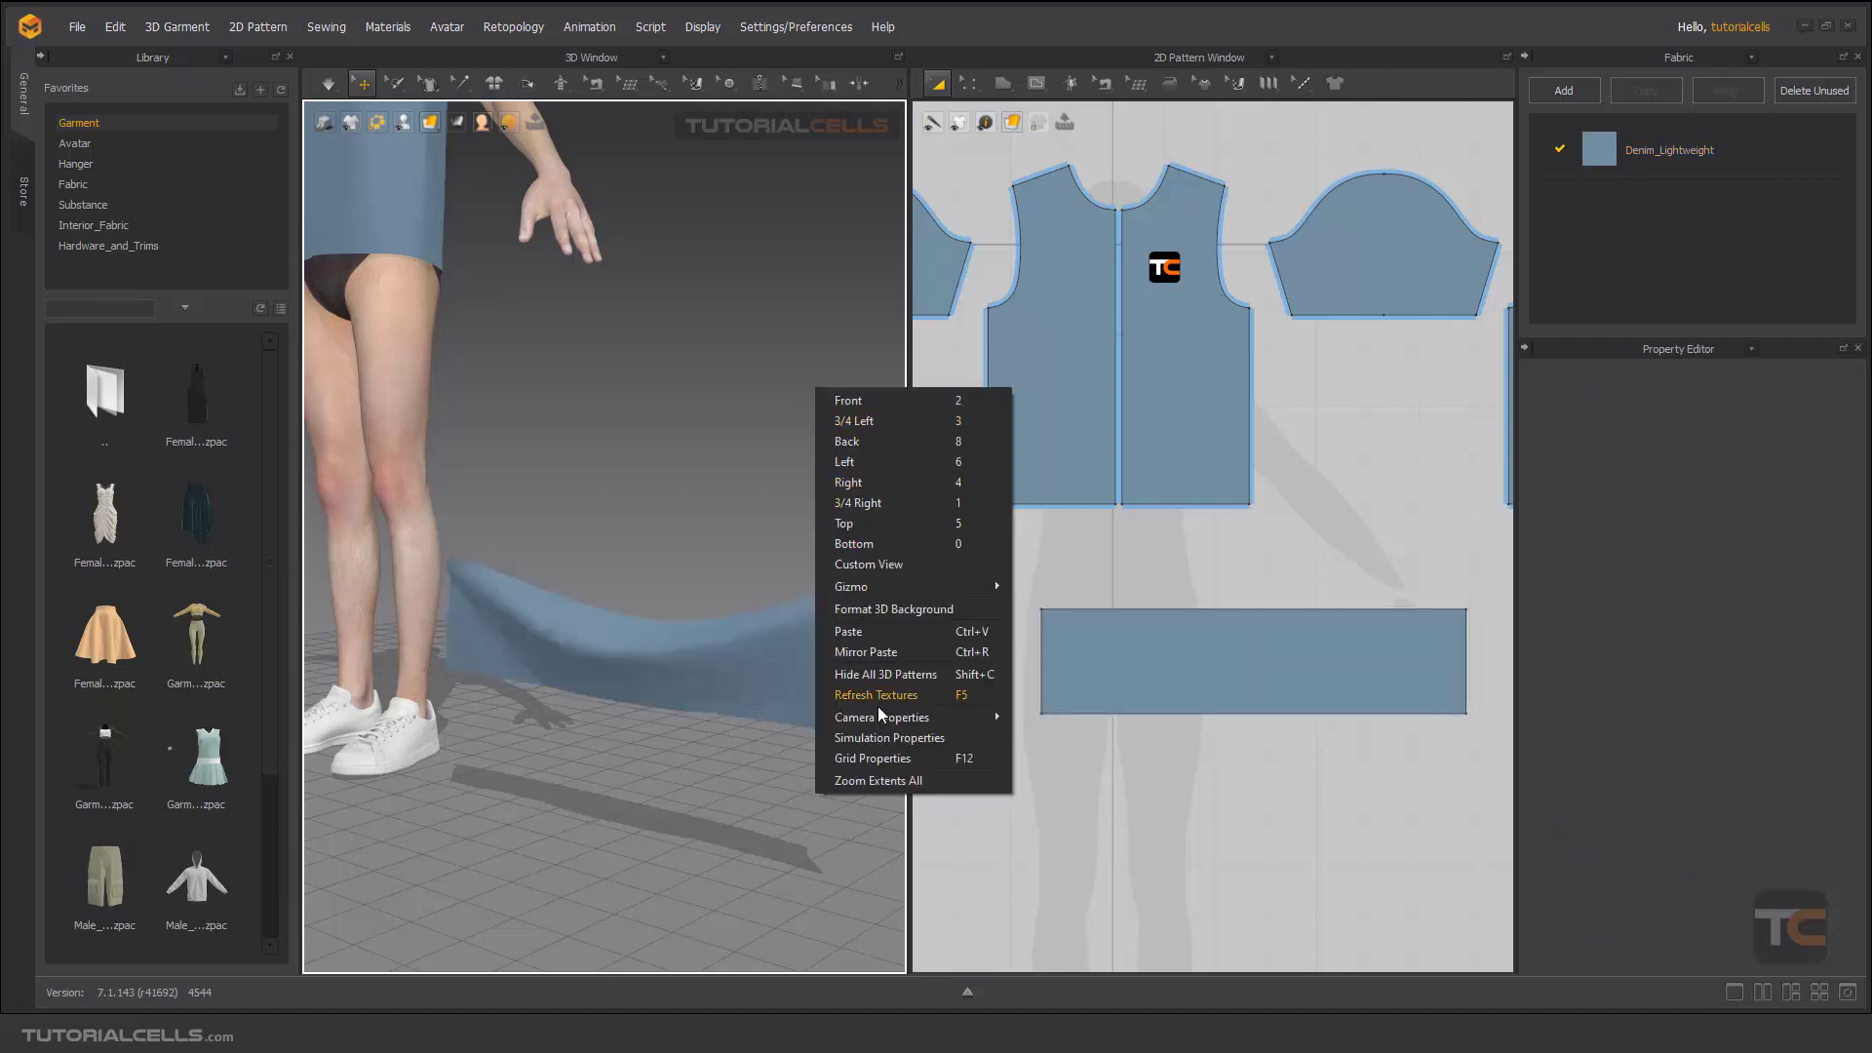
{"action": "left_click", "coordinate": [885, 748]}
{"action": "right_click", "coordinate": [743, 378]}
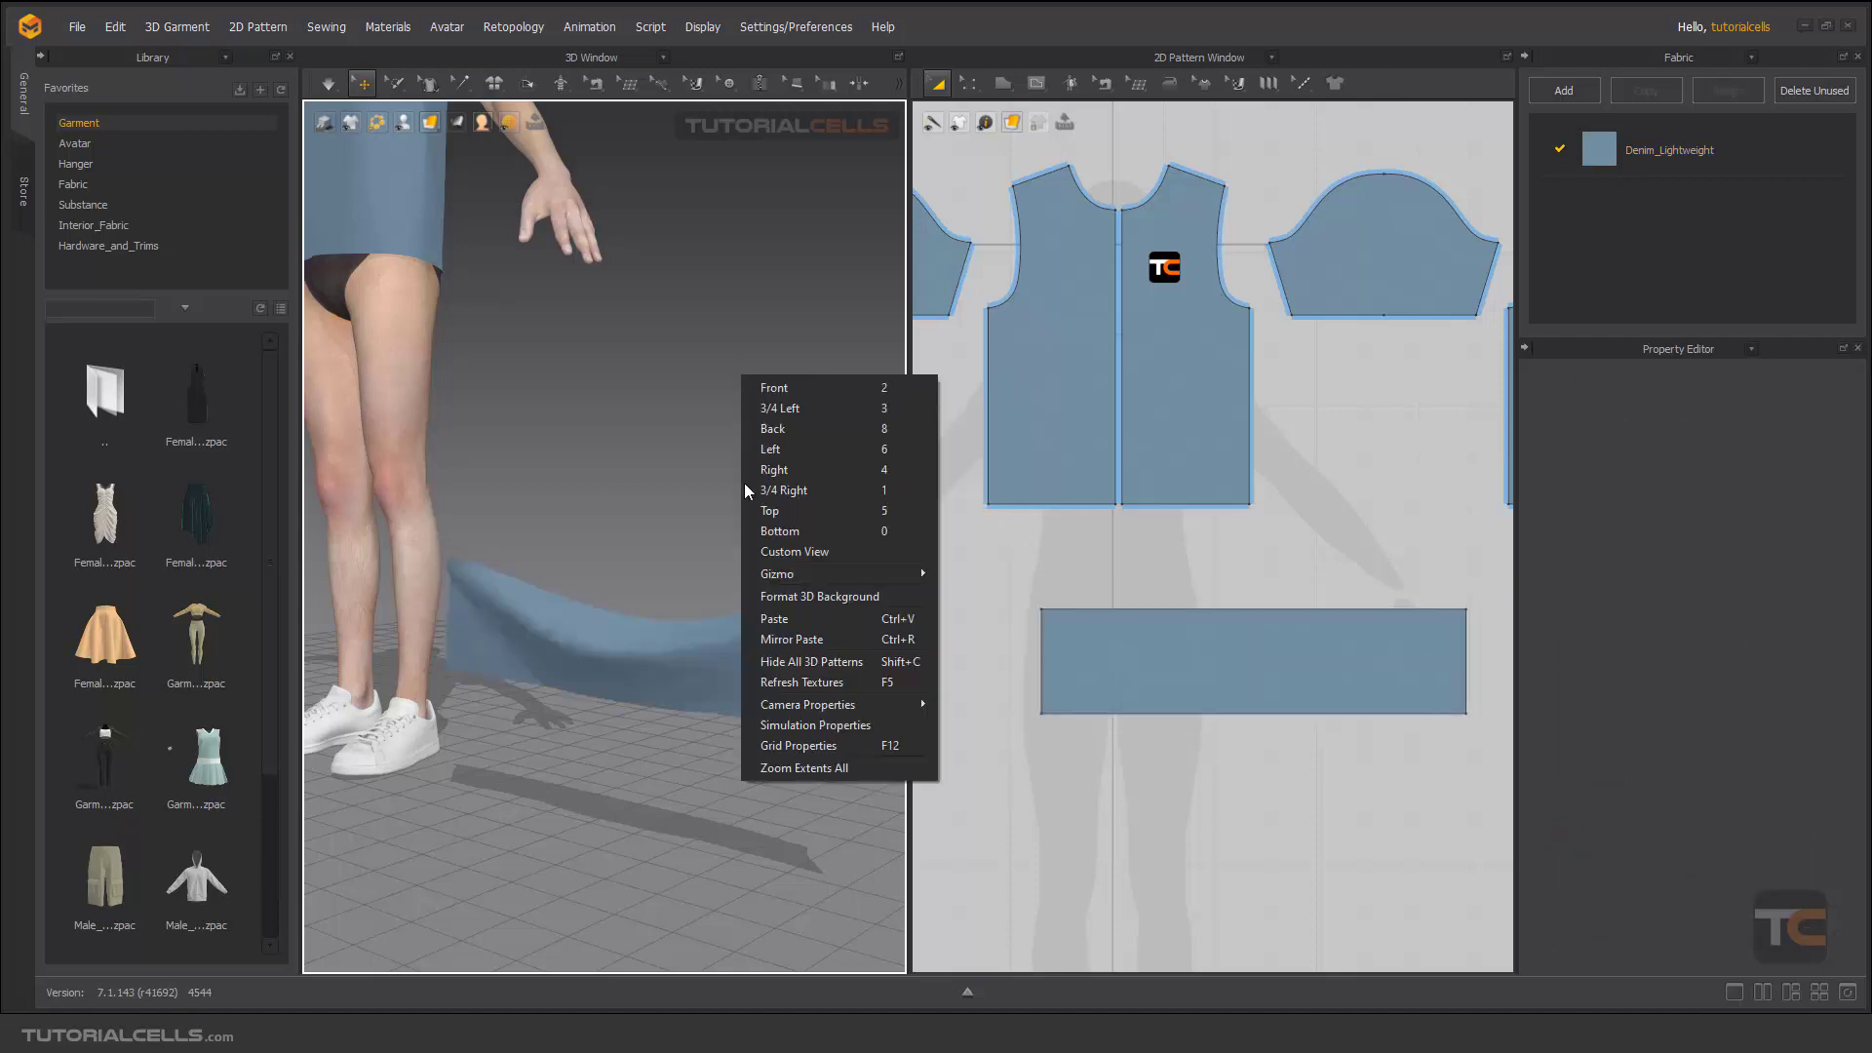
{"action": "left_click", "coordinate": [798, 723]}
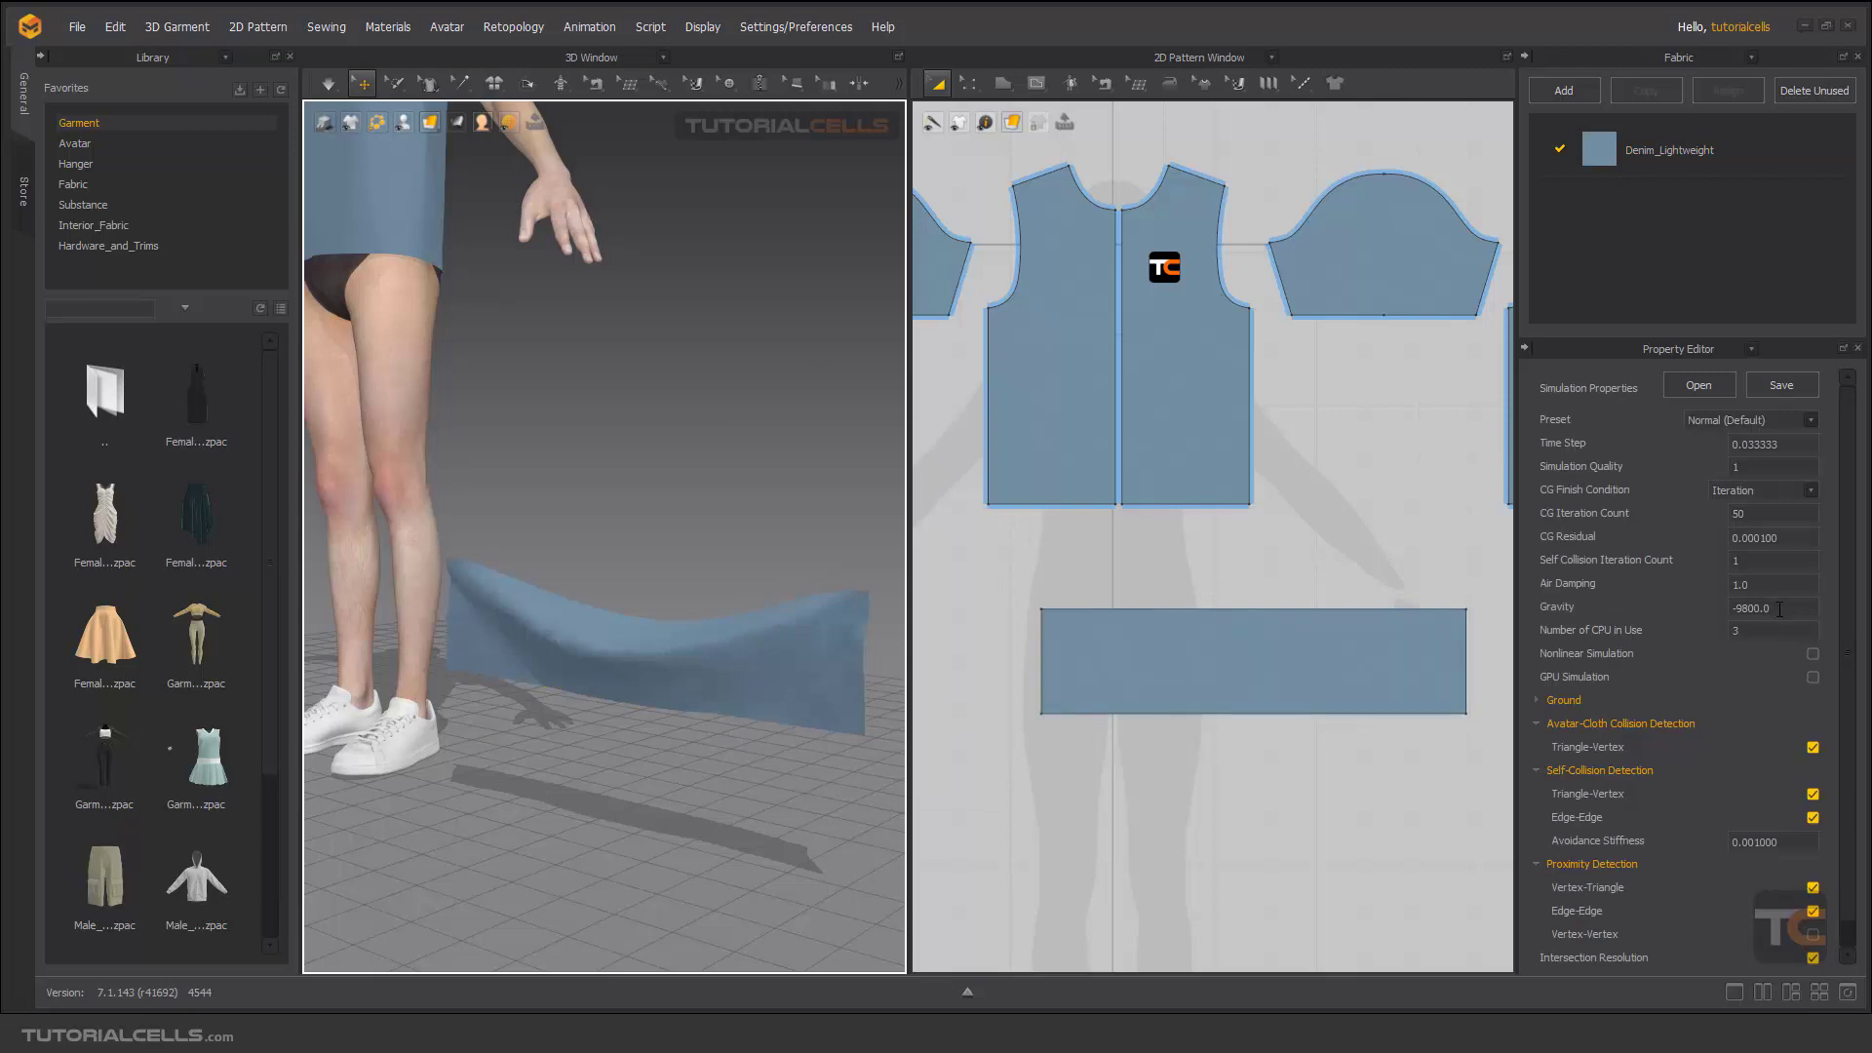
{"action": "left_click", "coordinate": [1779, 608]}
{"action": "type", "text": "0"}
{"action": "key", "text": "Return"}
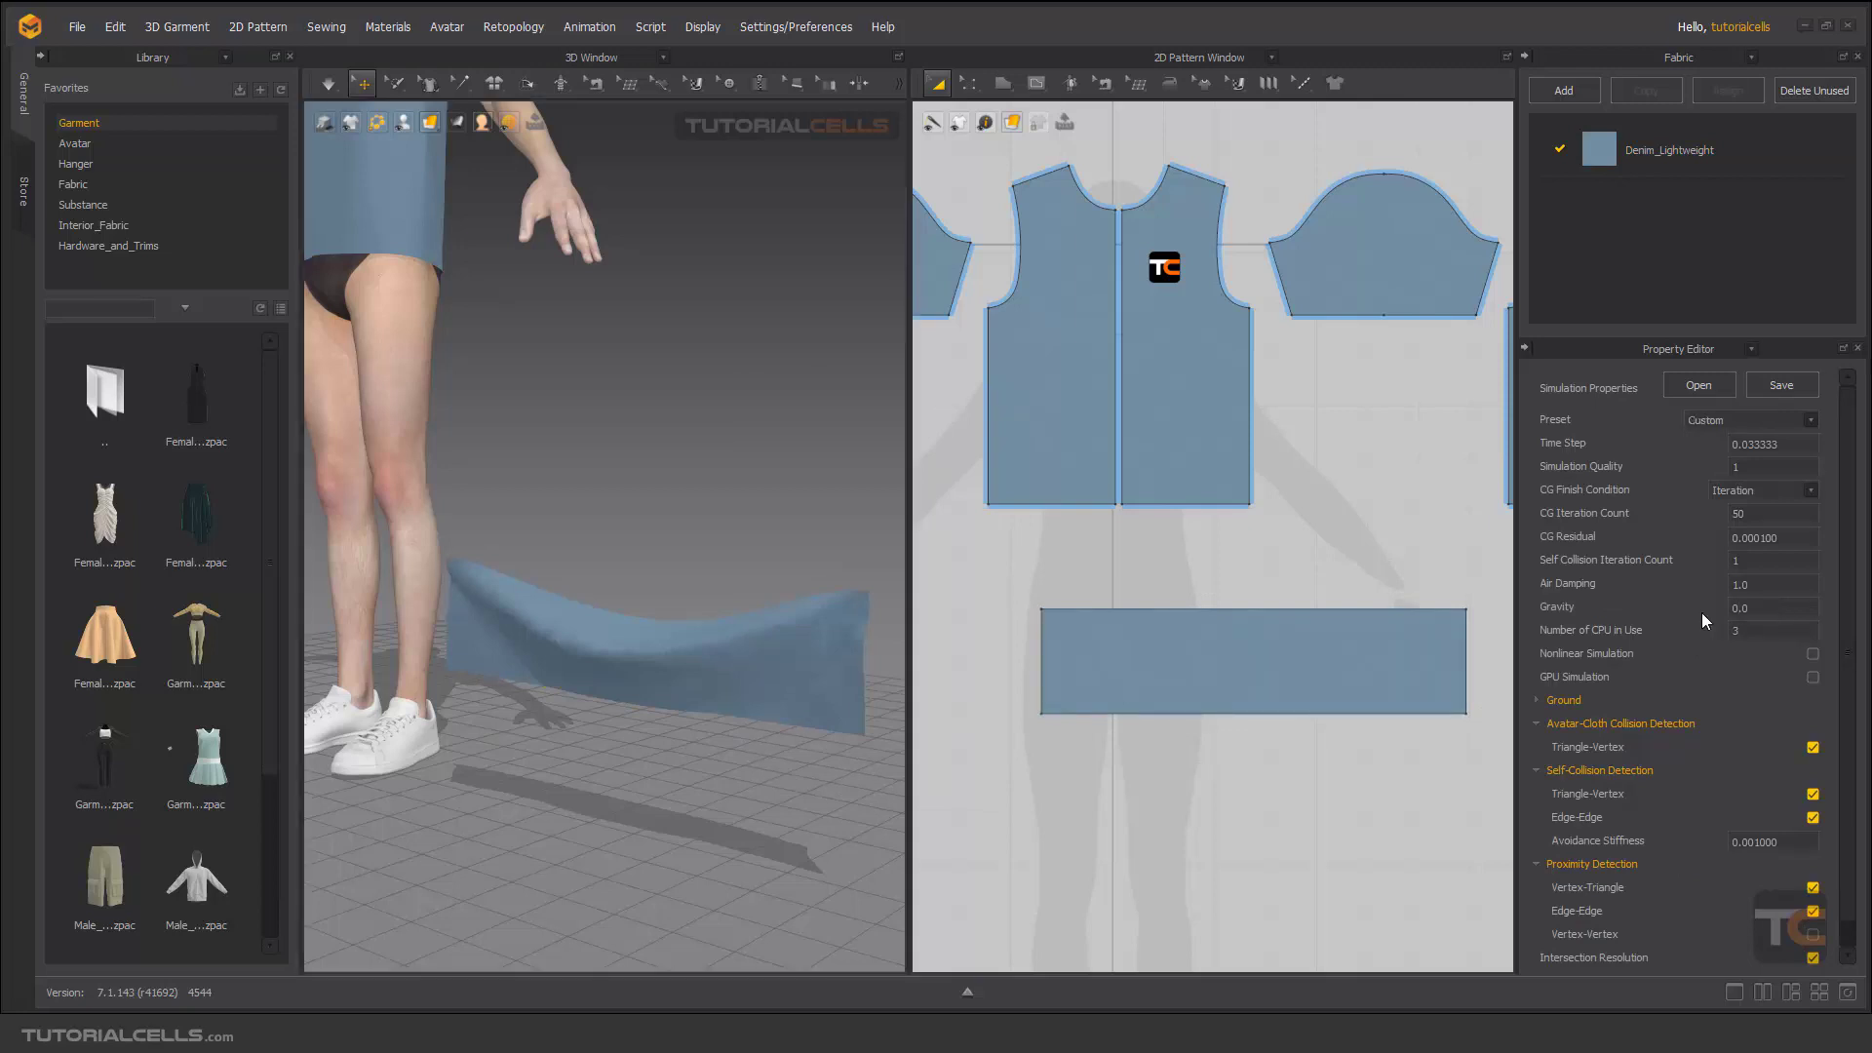
Step: Simulate the rectangular cloth without gravity, and shift its pattern piece slightly in the 2D layout
{"action": "key", "text": "space"}
{"action": "left_click", "coordinate": [658, 631]}
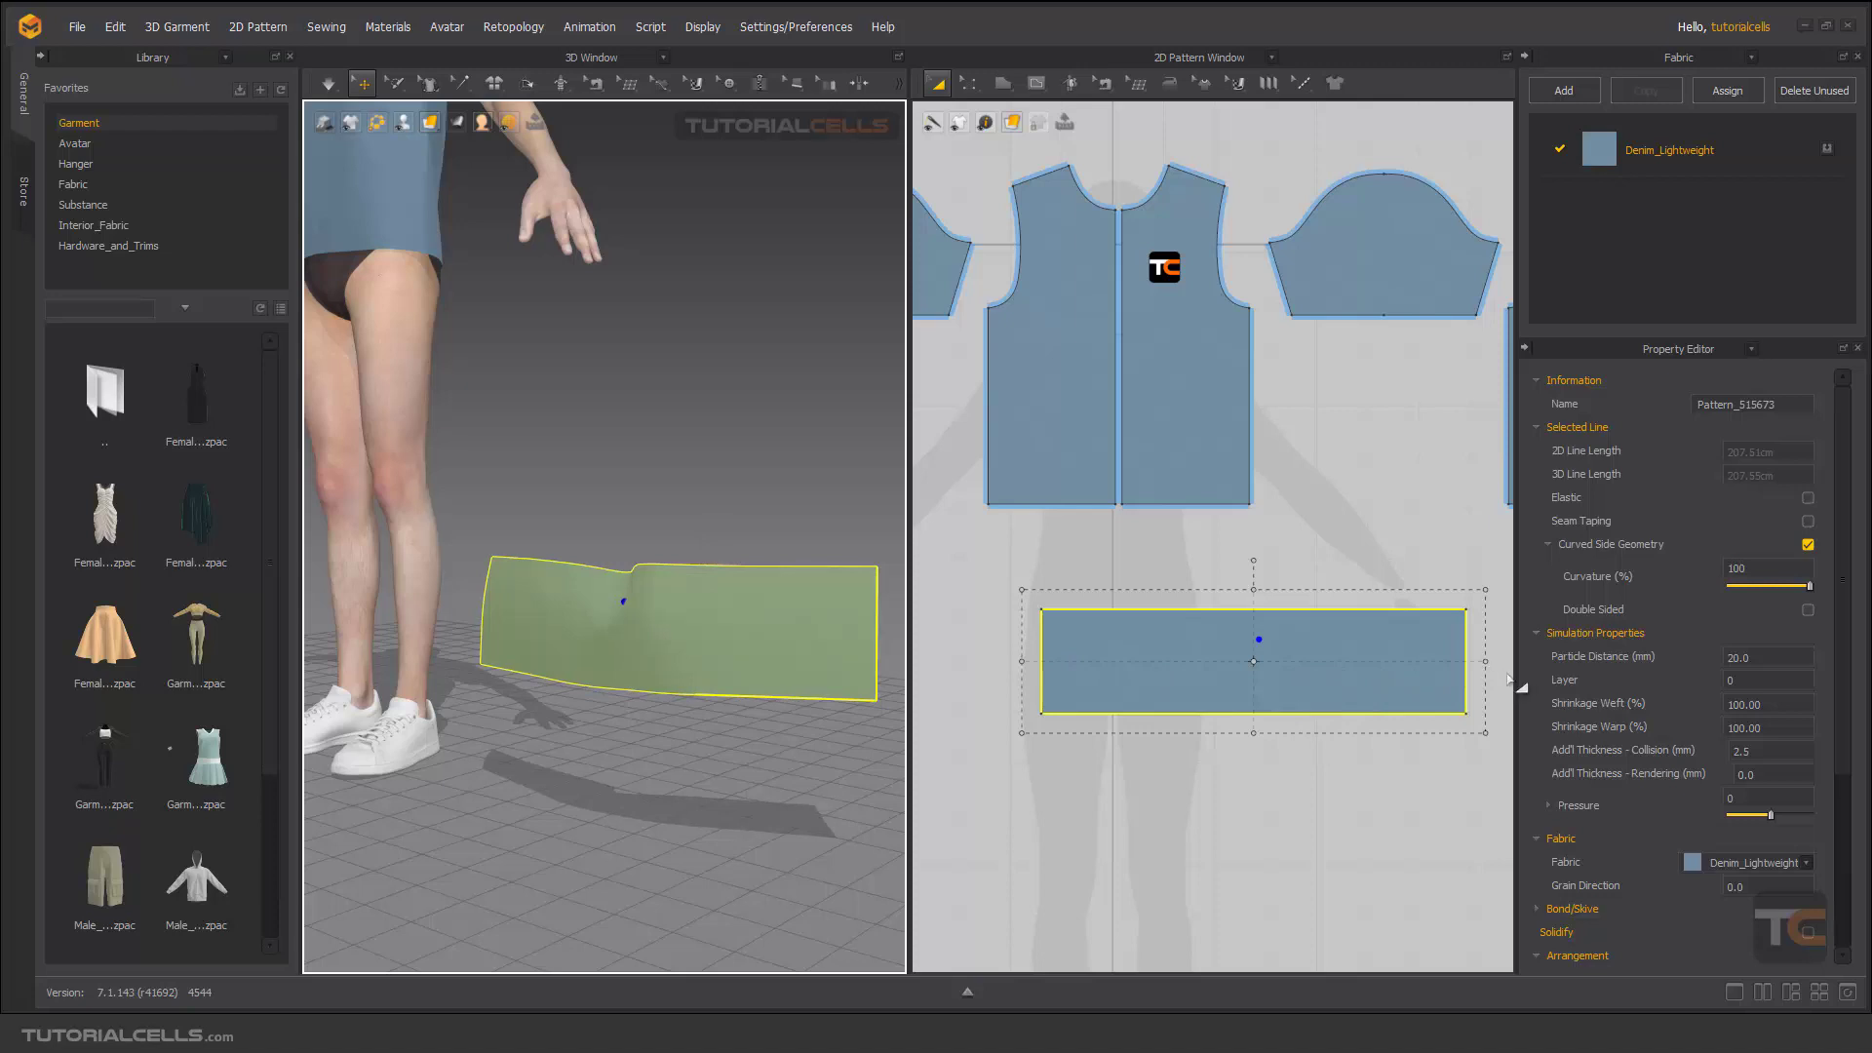
{"action": "left_click_drag", "start_coordinate": [1384, 656], "coordinate": [1379, 650]}
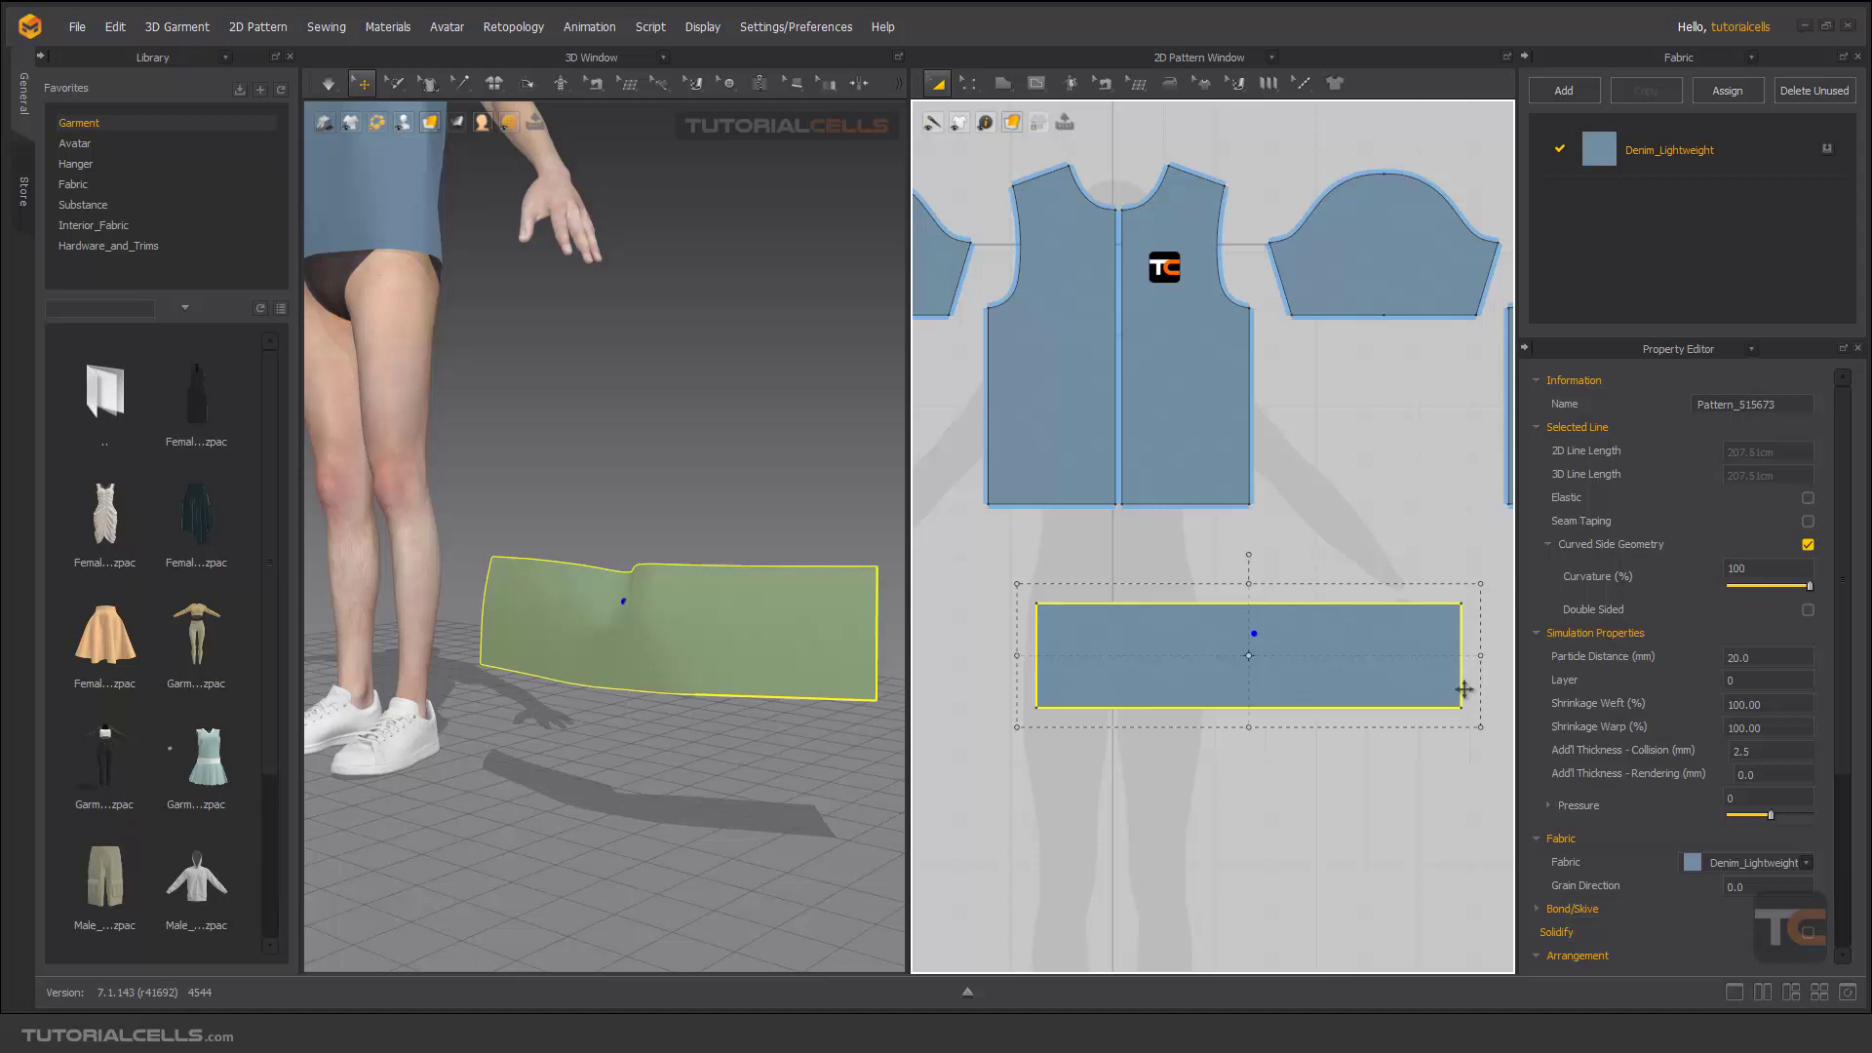
Step: Turn on Elastic for the rectangle's edges and simulate while pulling on the cloth
{"action": "left_click", "coordinate": [1806, 496]}
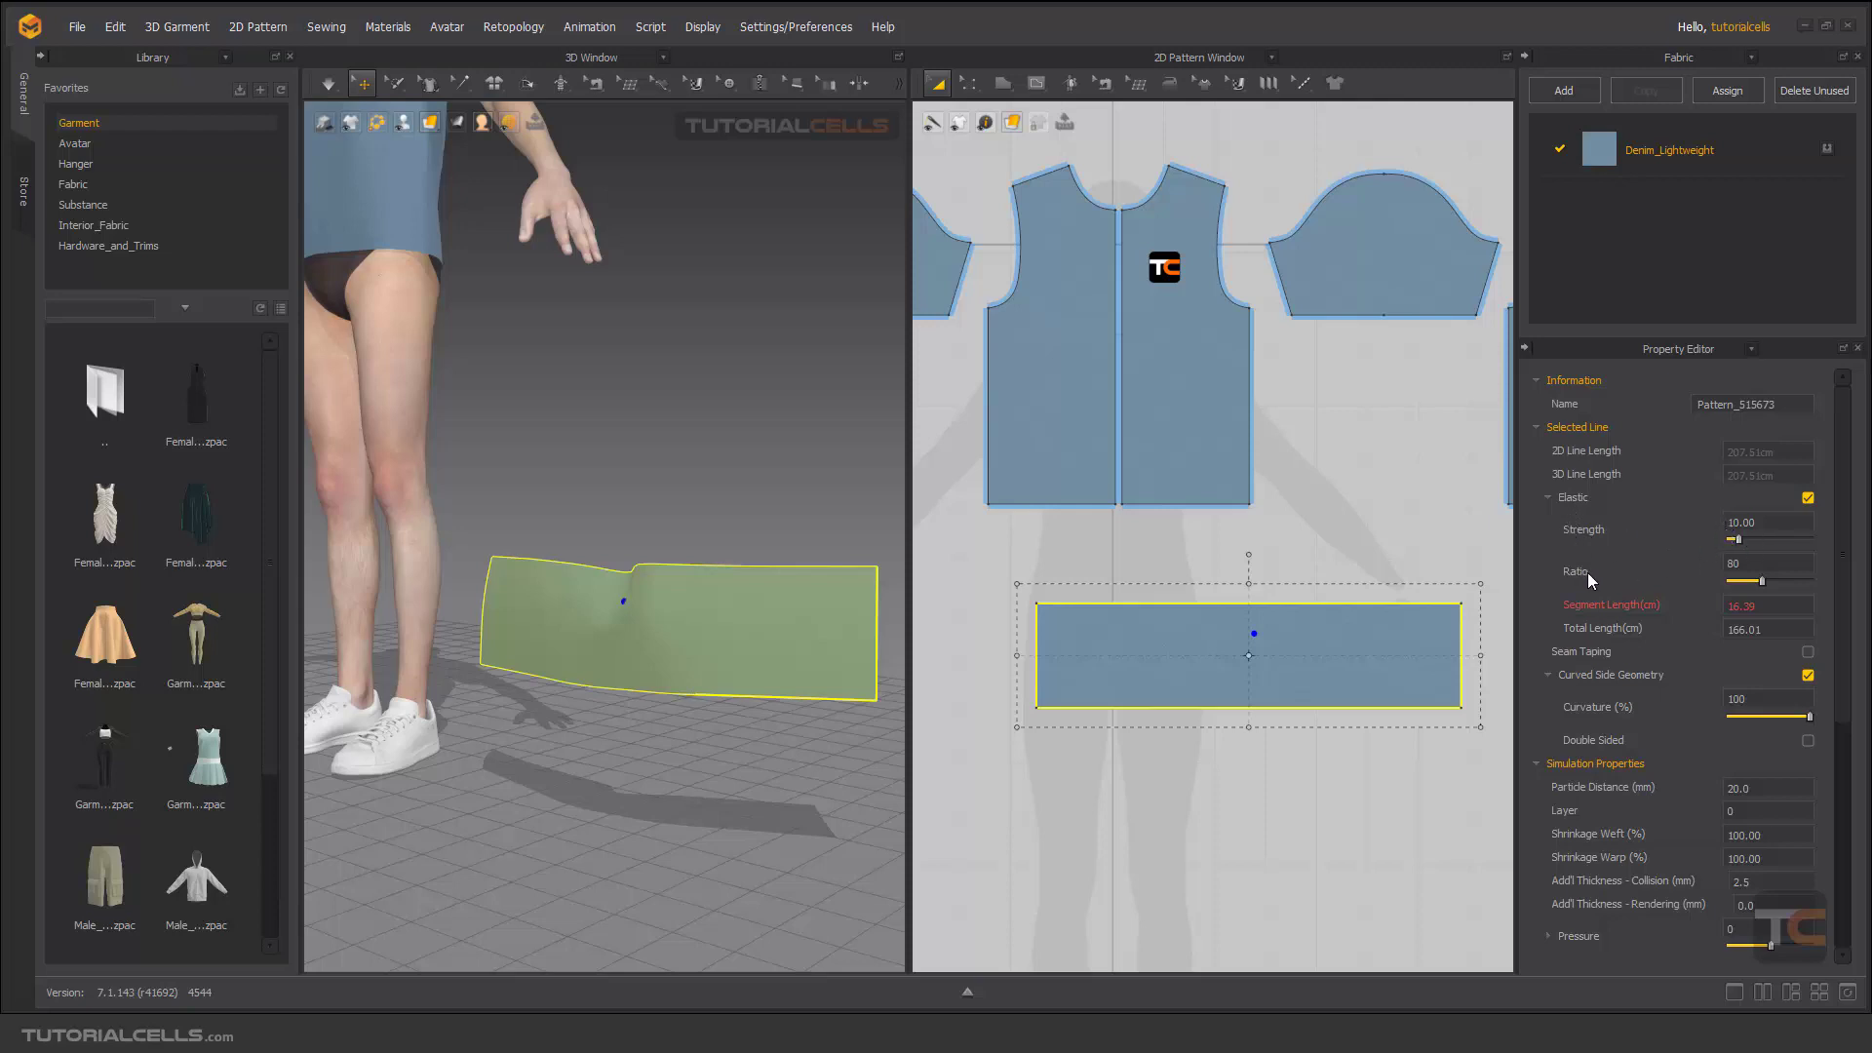
{"action": "left_click_drag", "start_coordinate": [655, 599], "coordinate": [721, 675]}
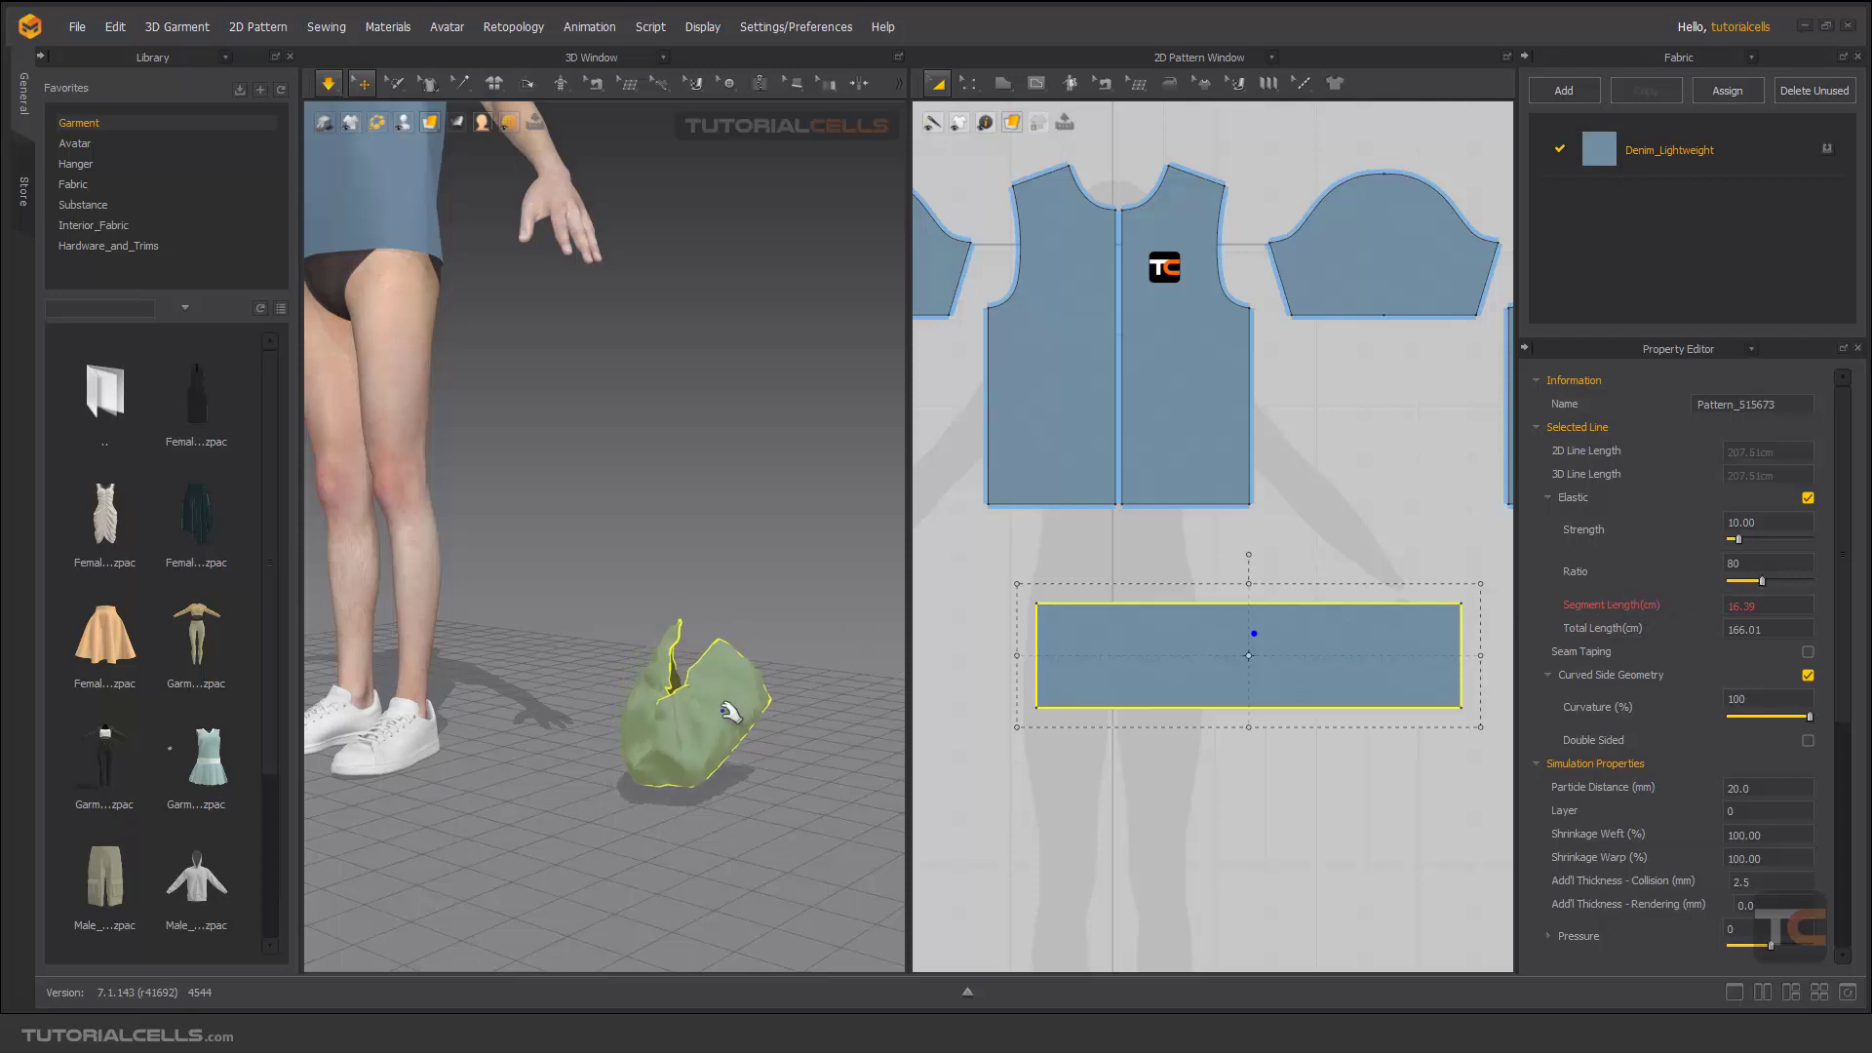
{"action": "left_click", "coordinate": [712, 625]}
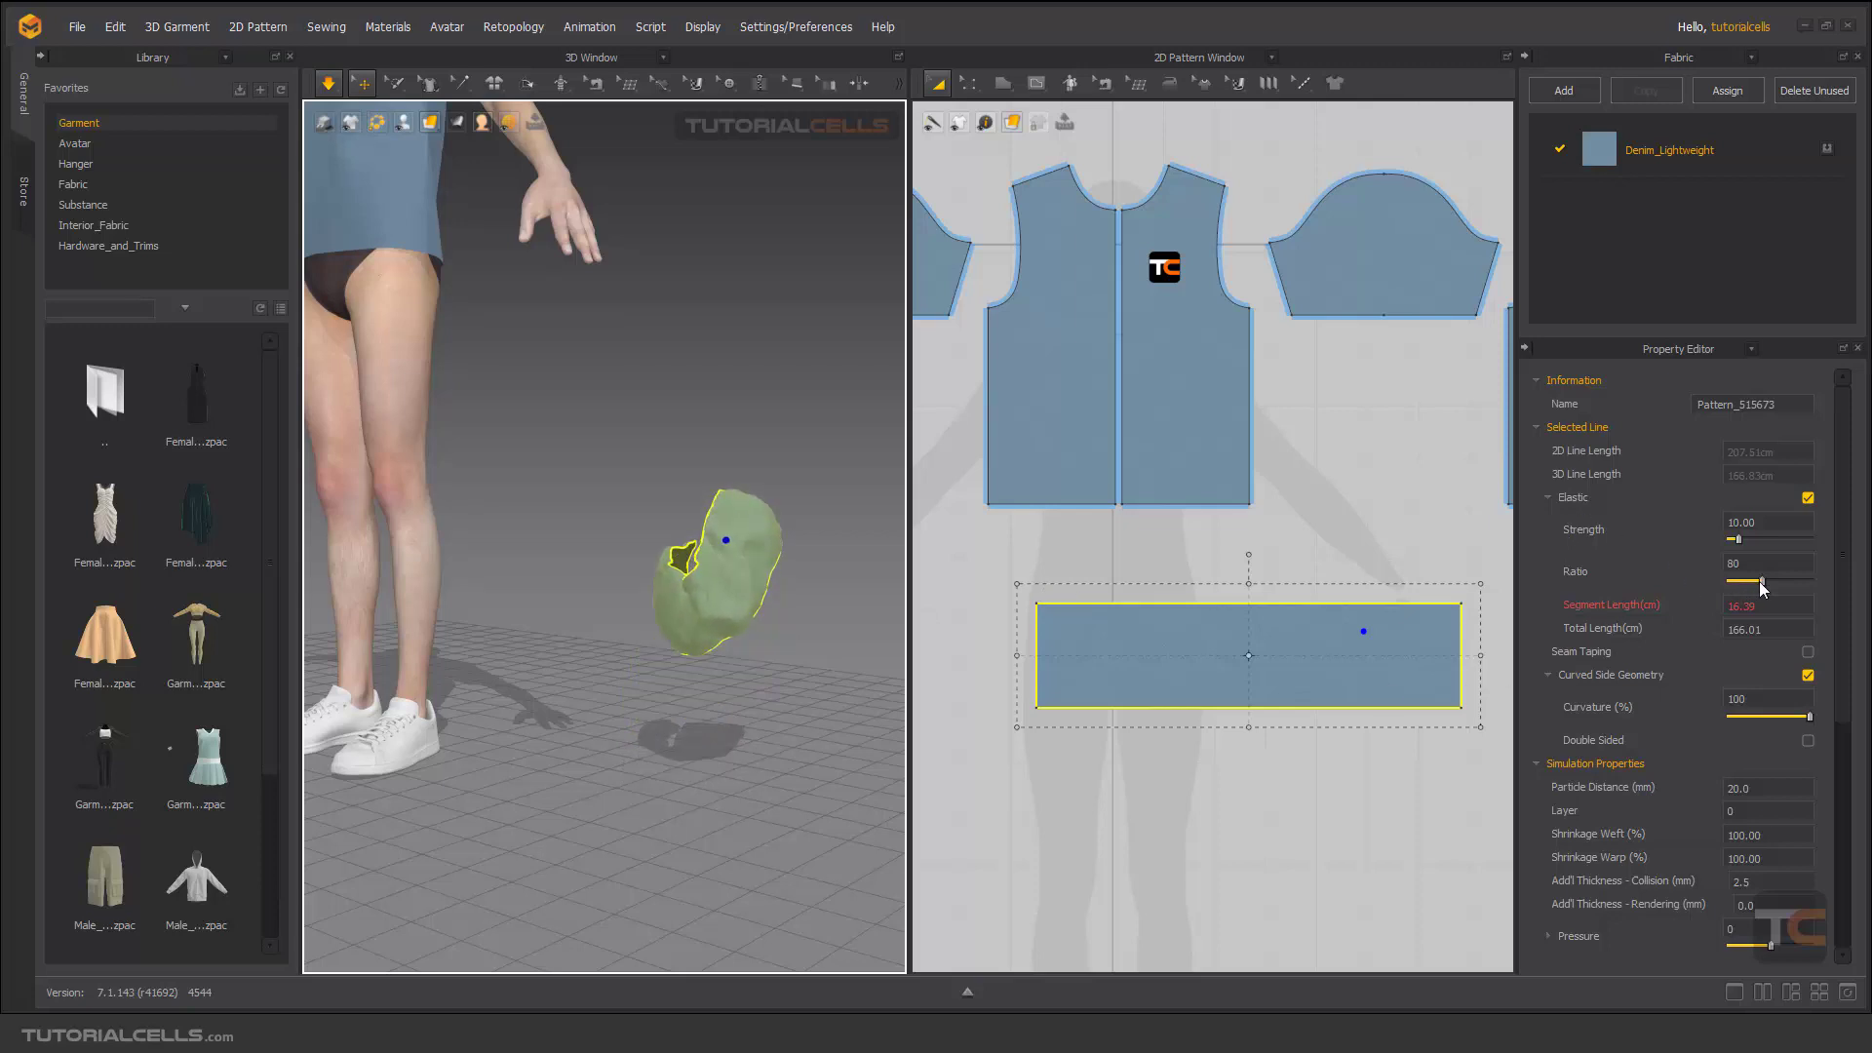
Step: Set the rectangle's elastic ratio to 163, pull on the simulated cloth, and stop the simulation
{"action": "left_click_drag", "start_coordinate": [1759, 581], "coordinate": [1794, 581]}
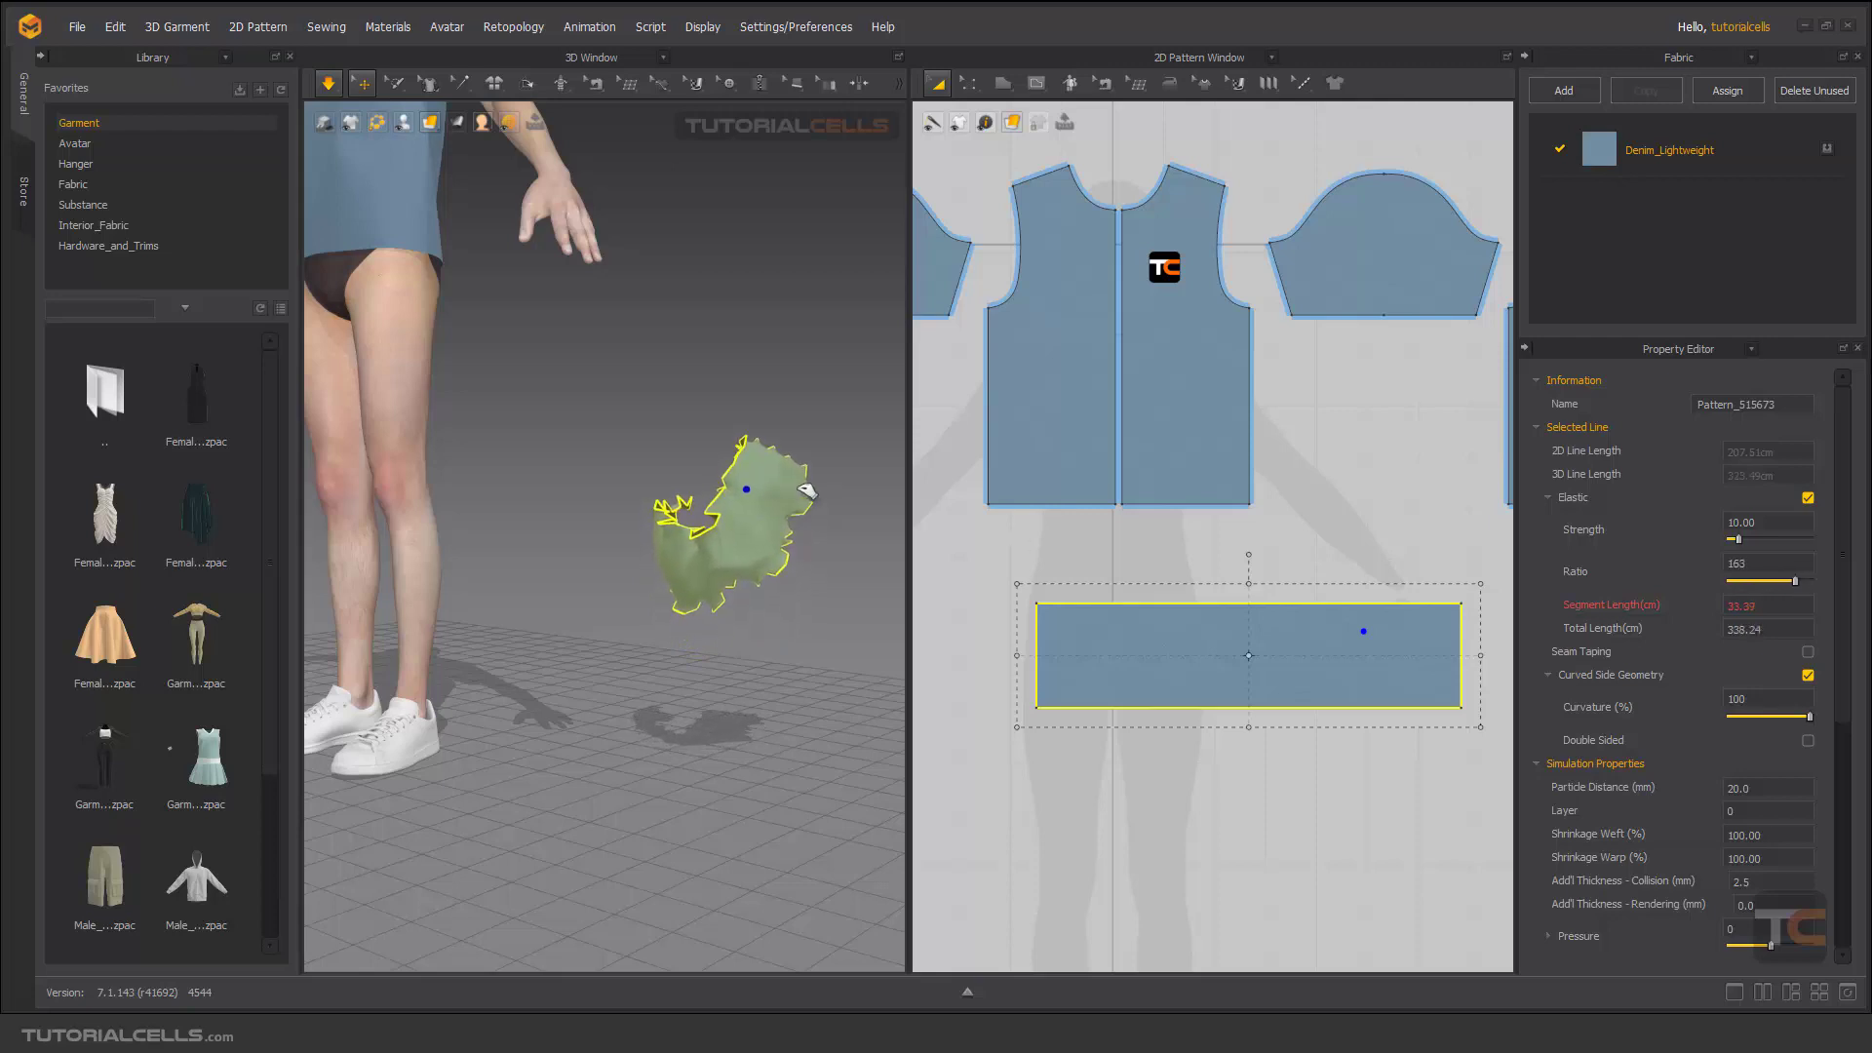
{"action": "left_click", "coordinate": [675, 539]}
{"action": "left_click", "coordinate": [718, 488]}
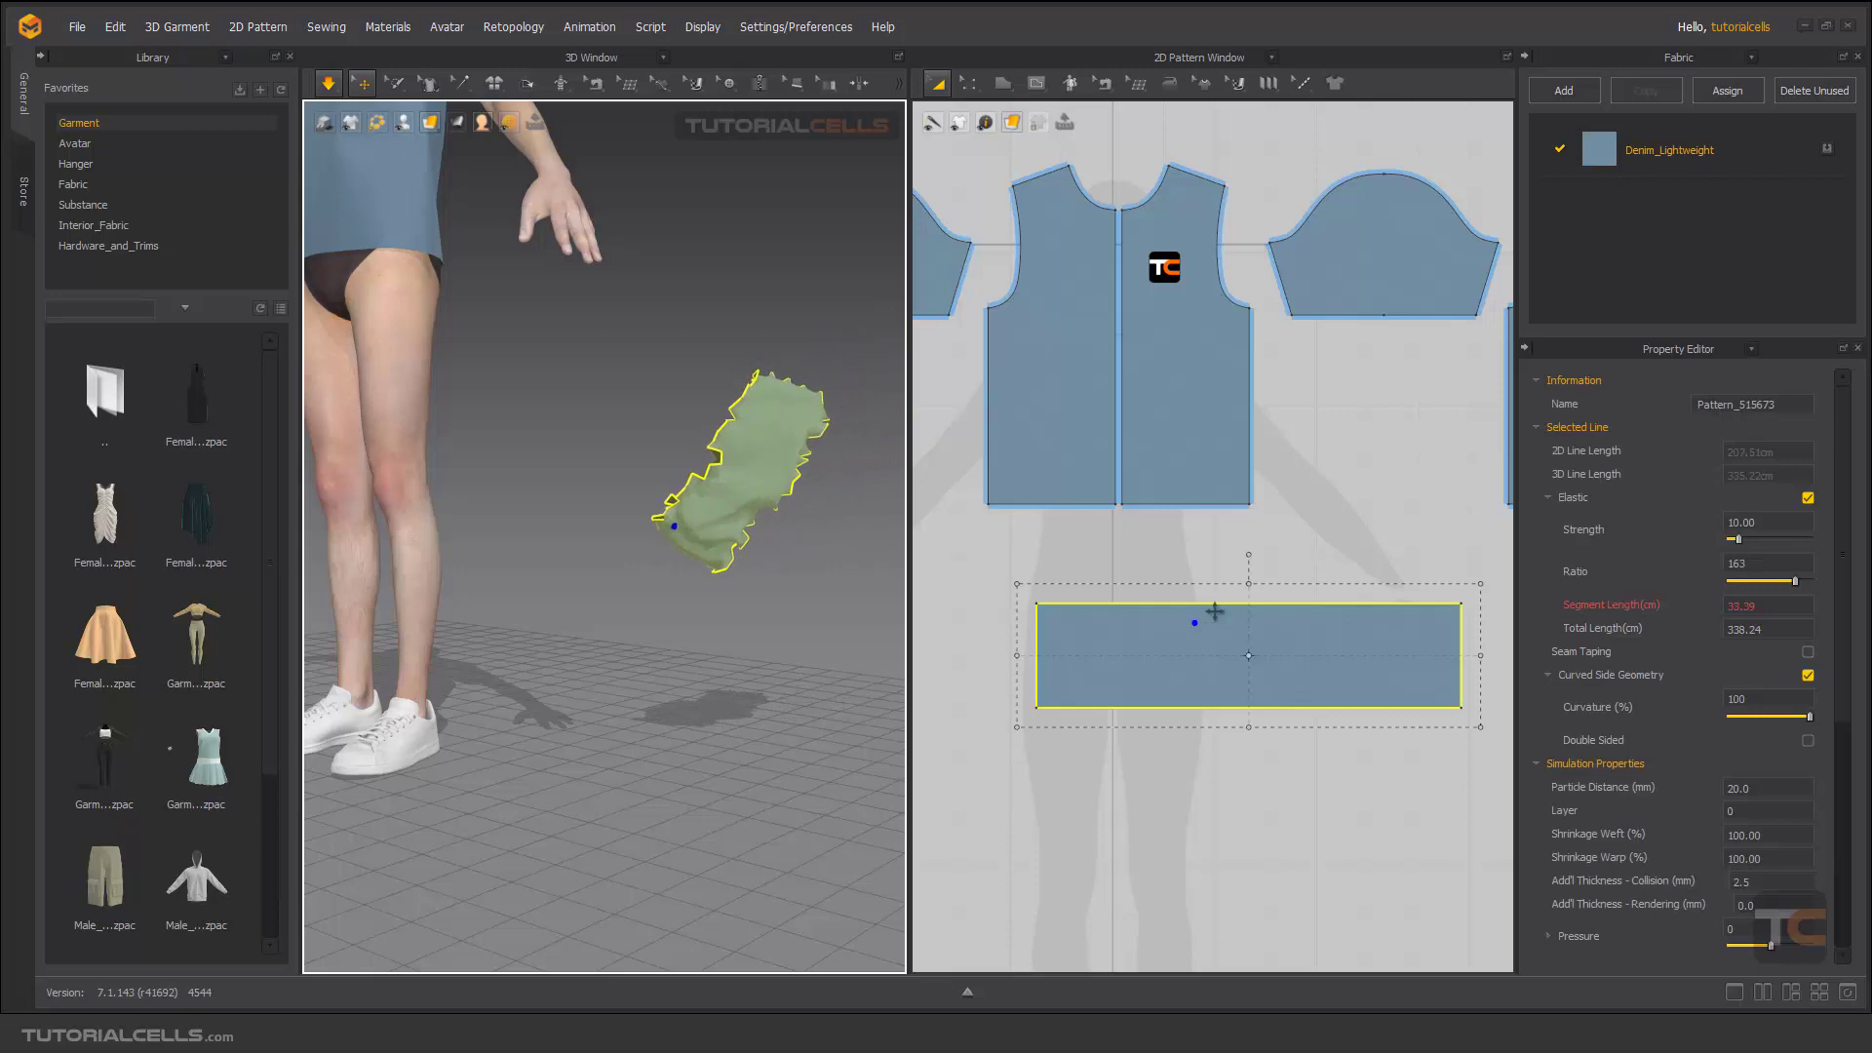
{"action": "key", "text": "space"}
Step: Select the shirt sleeve on the avatar's left arm
{"action": "scroll", "coordinate": [608, 403], "scroll_direction": "down", "scroll_amount": 5}
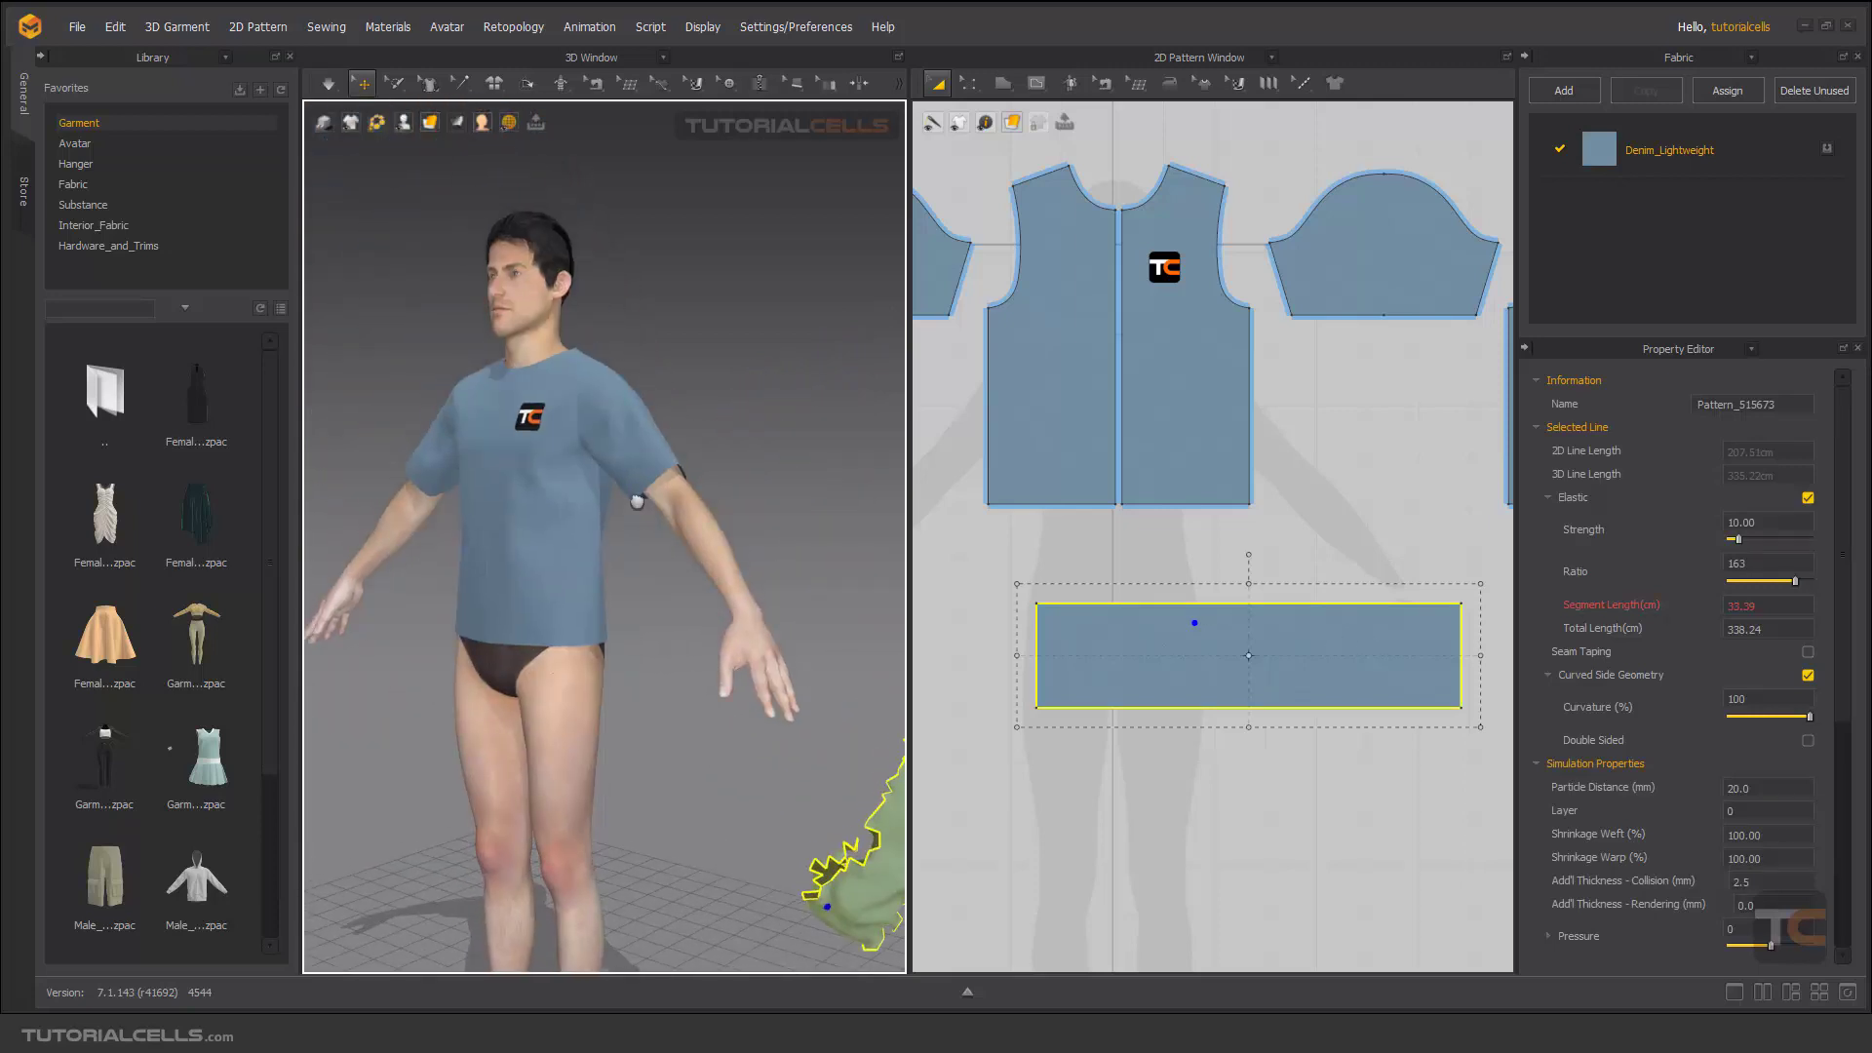
{"action": "scroll", "coordinate": [615, 451], "scroll_direction": "up", "scroll_amount": 5}
{"action": "scroll", "coordinate": [702, 419], "scroll_direction": "up", "scroll_amount": 2}
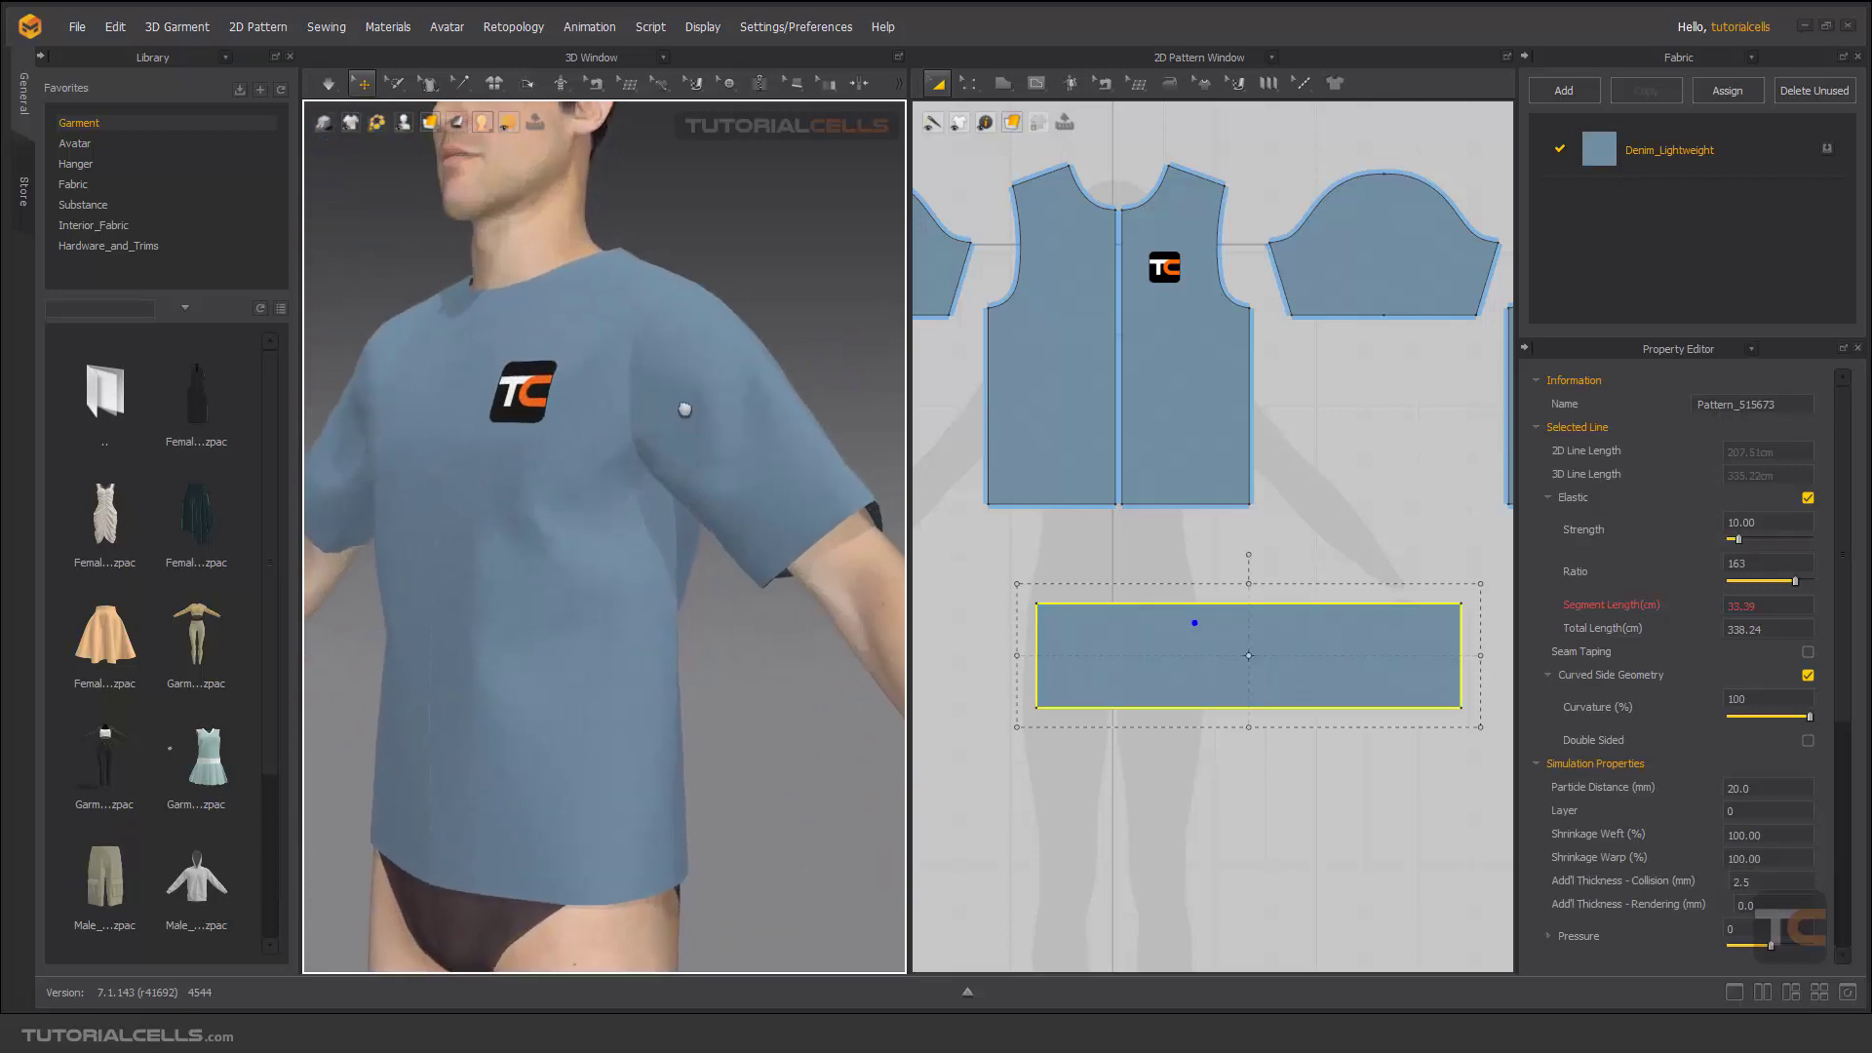
{"action": "scroll", "coordinate": [740, 527], "scroll_direction": "up", "scroll_amount": 5}
{"action": "right_click_drag", "start_coordinate": [742, 529], "coordinate": [579, 502]}
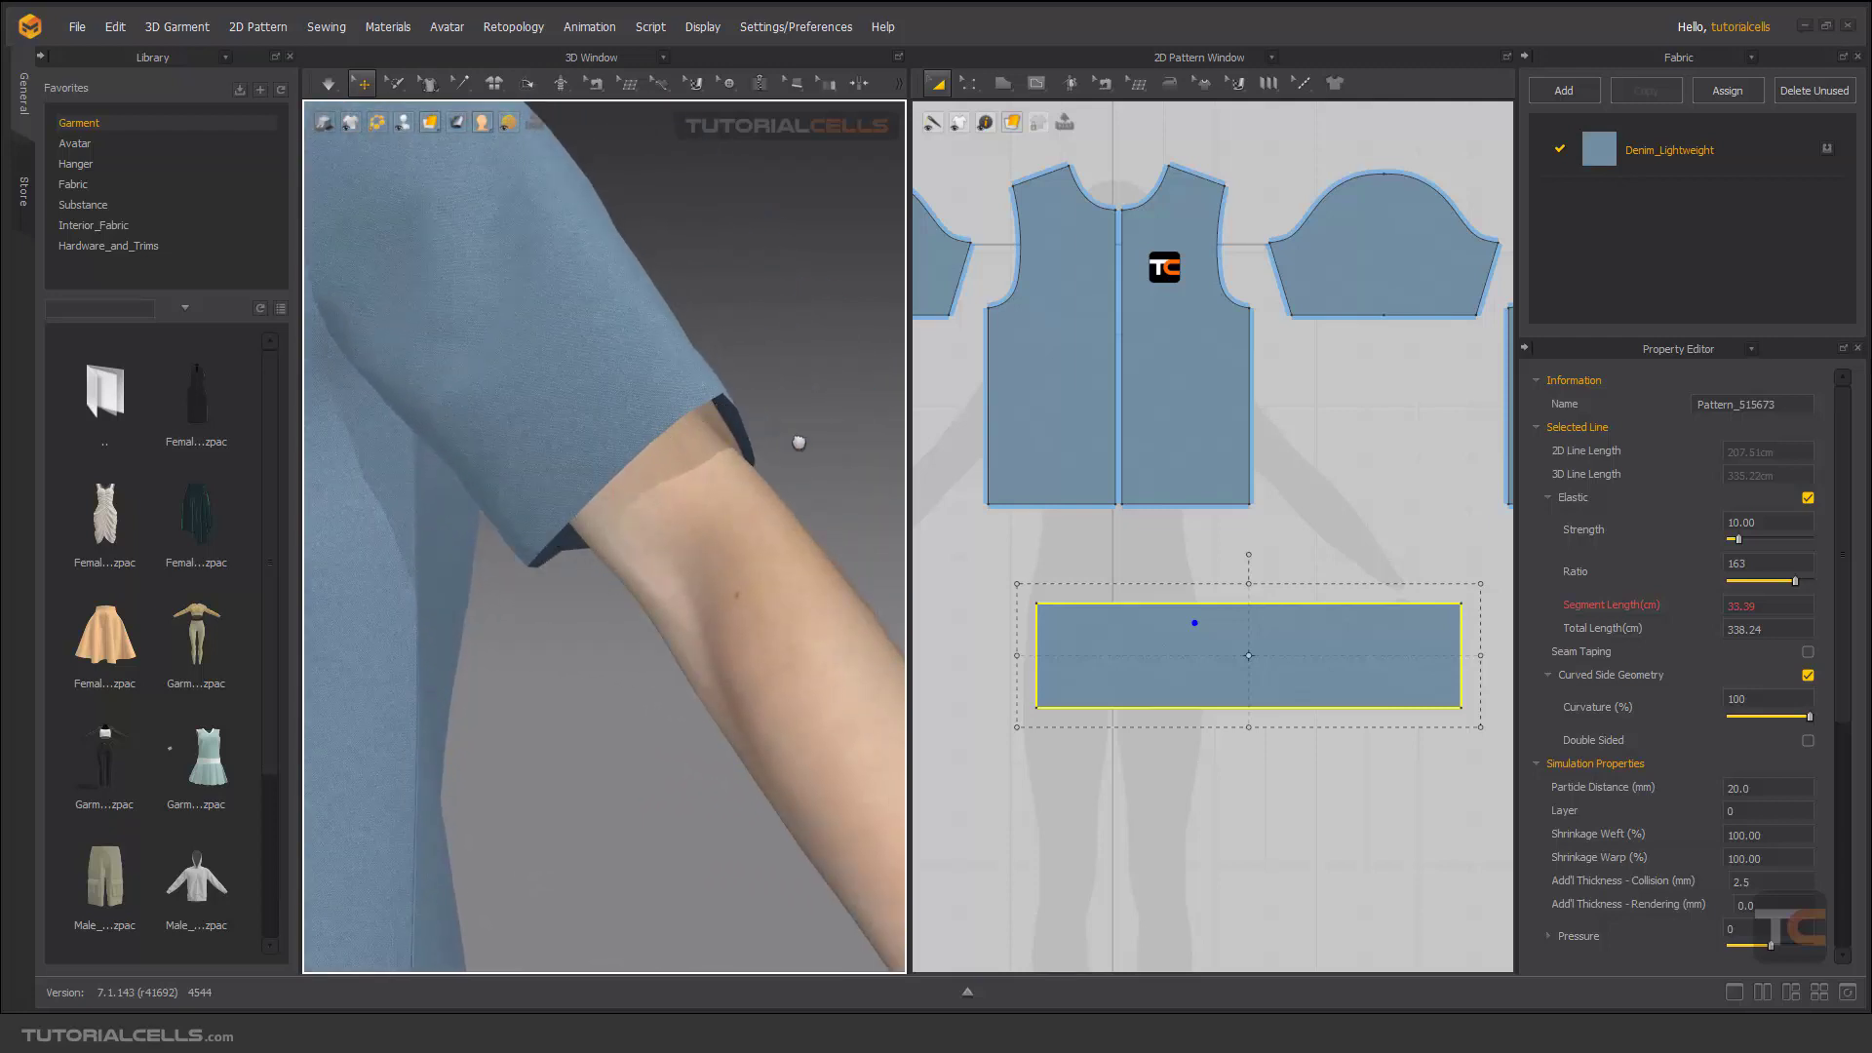
{"action": "scroll", "coordinate": [798, 443], "scroll_direction": "down", "scroll_amount": 3}
{"action": "scroll", "coordinate": [966, 439], "scroll_direction": "down", "scroll_amount": 3}
{"action": "right_click_drag", "start_coordinate": [741, 439], "coordinate": [650, 429]}
{"action": "left_click", "coordinate": [594, 427]}
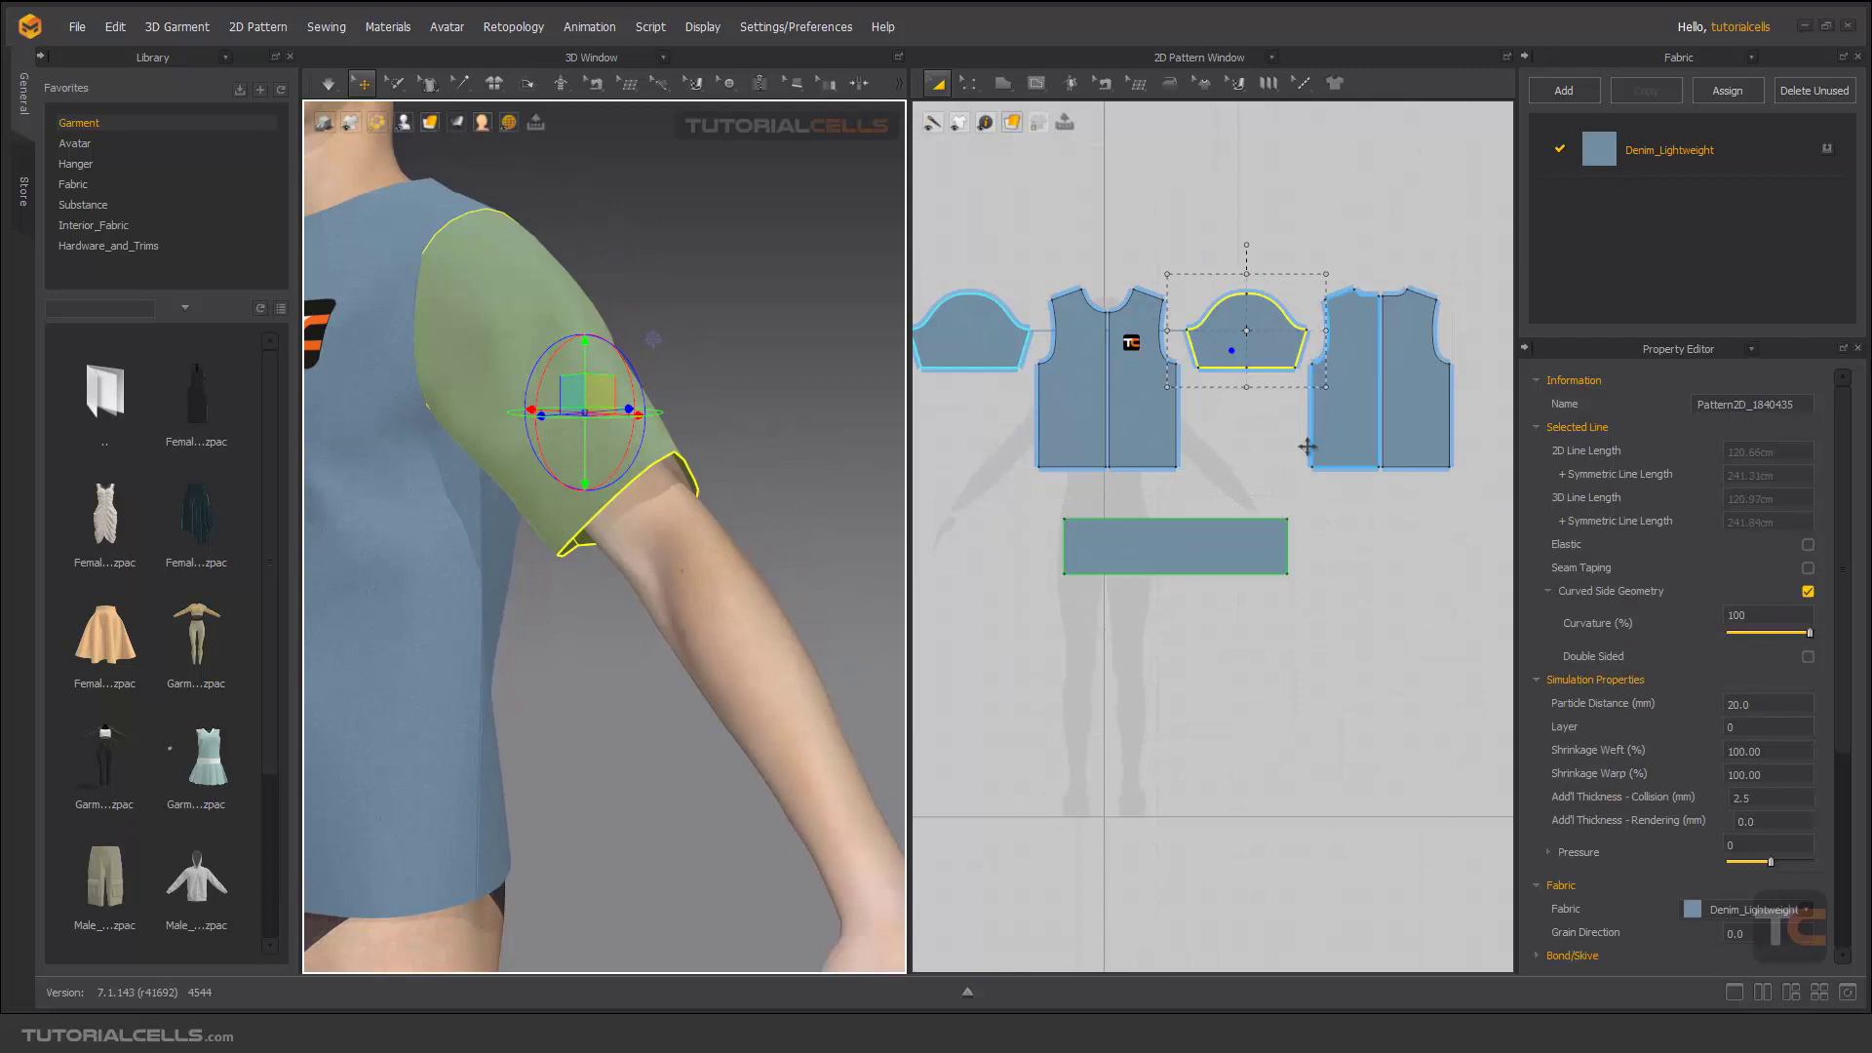
Step: Turn on Elastic for both hem segments along the sleeve's lower edge using Edit Pattern, and start the simulation
{"action": "scroll", "coordinate": [1287, 347], "scroll_direction": "up", "scroll_amount": 5}
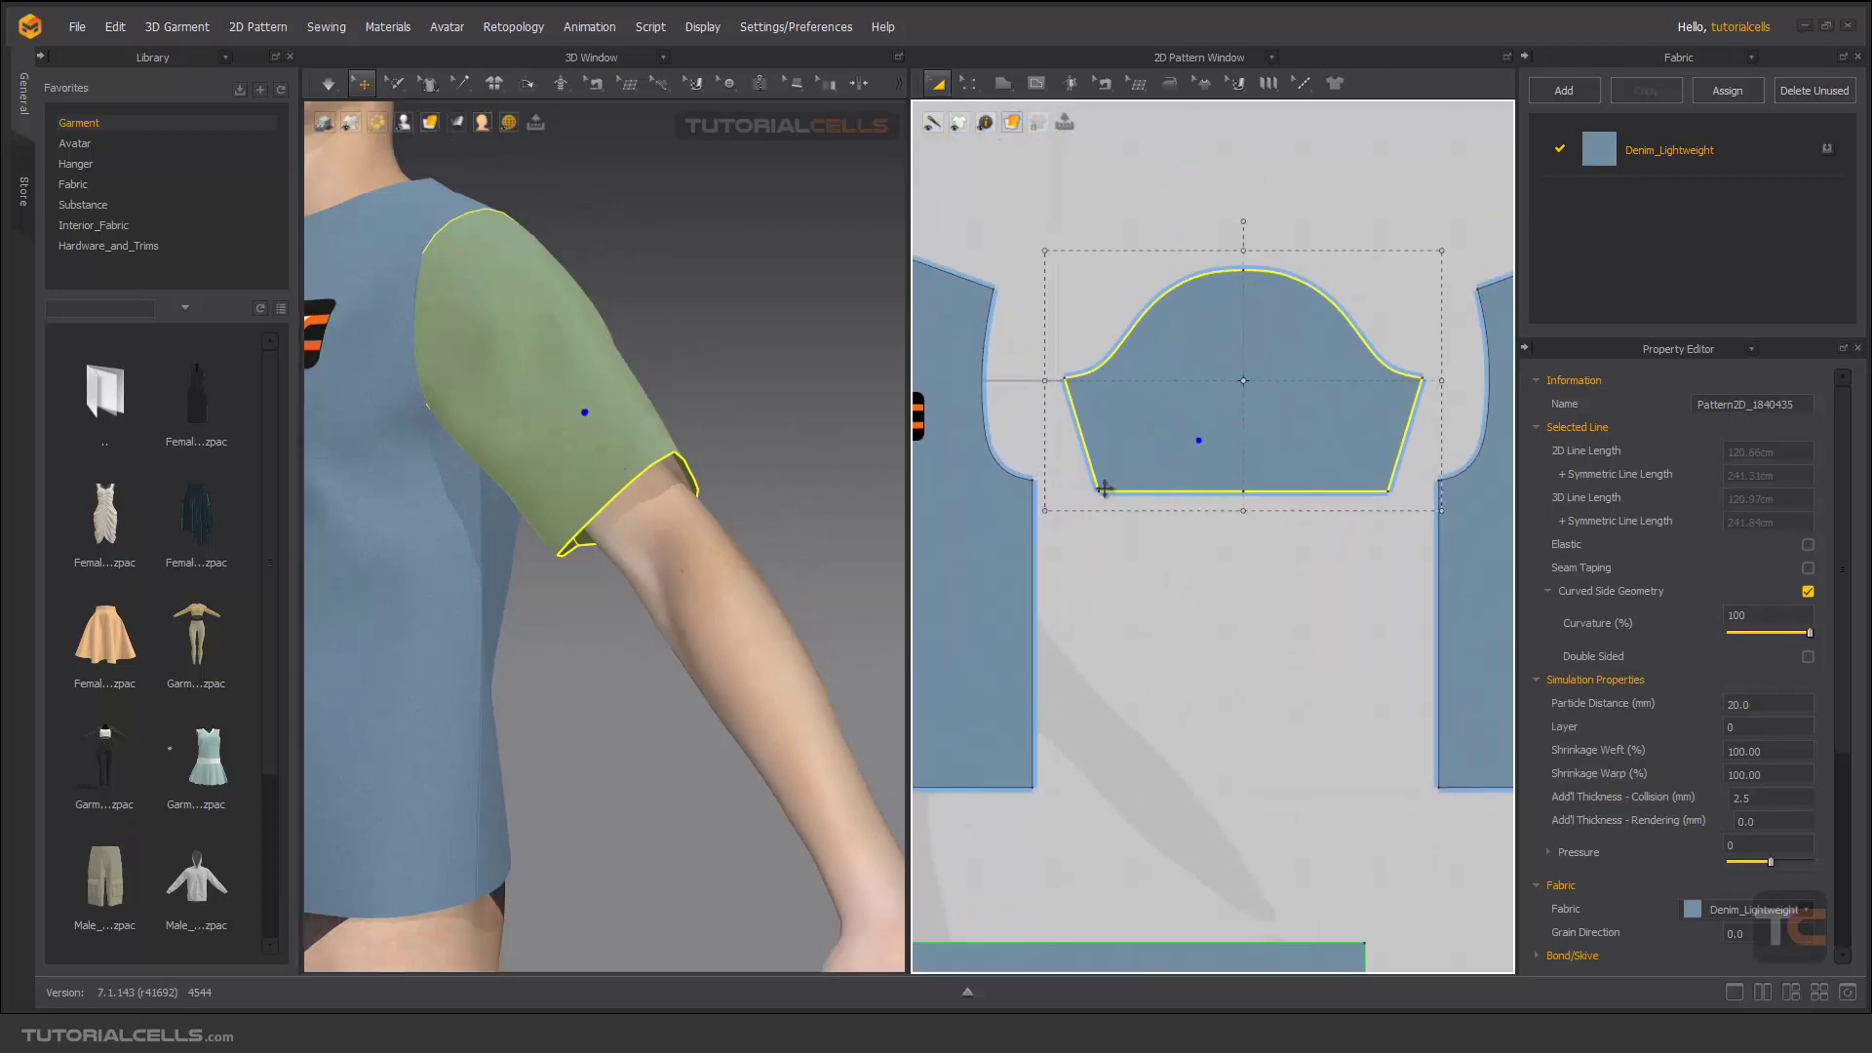
{"action": "left_click", "coordinate": [968, 86]}
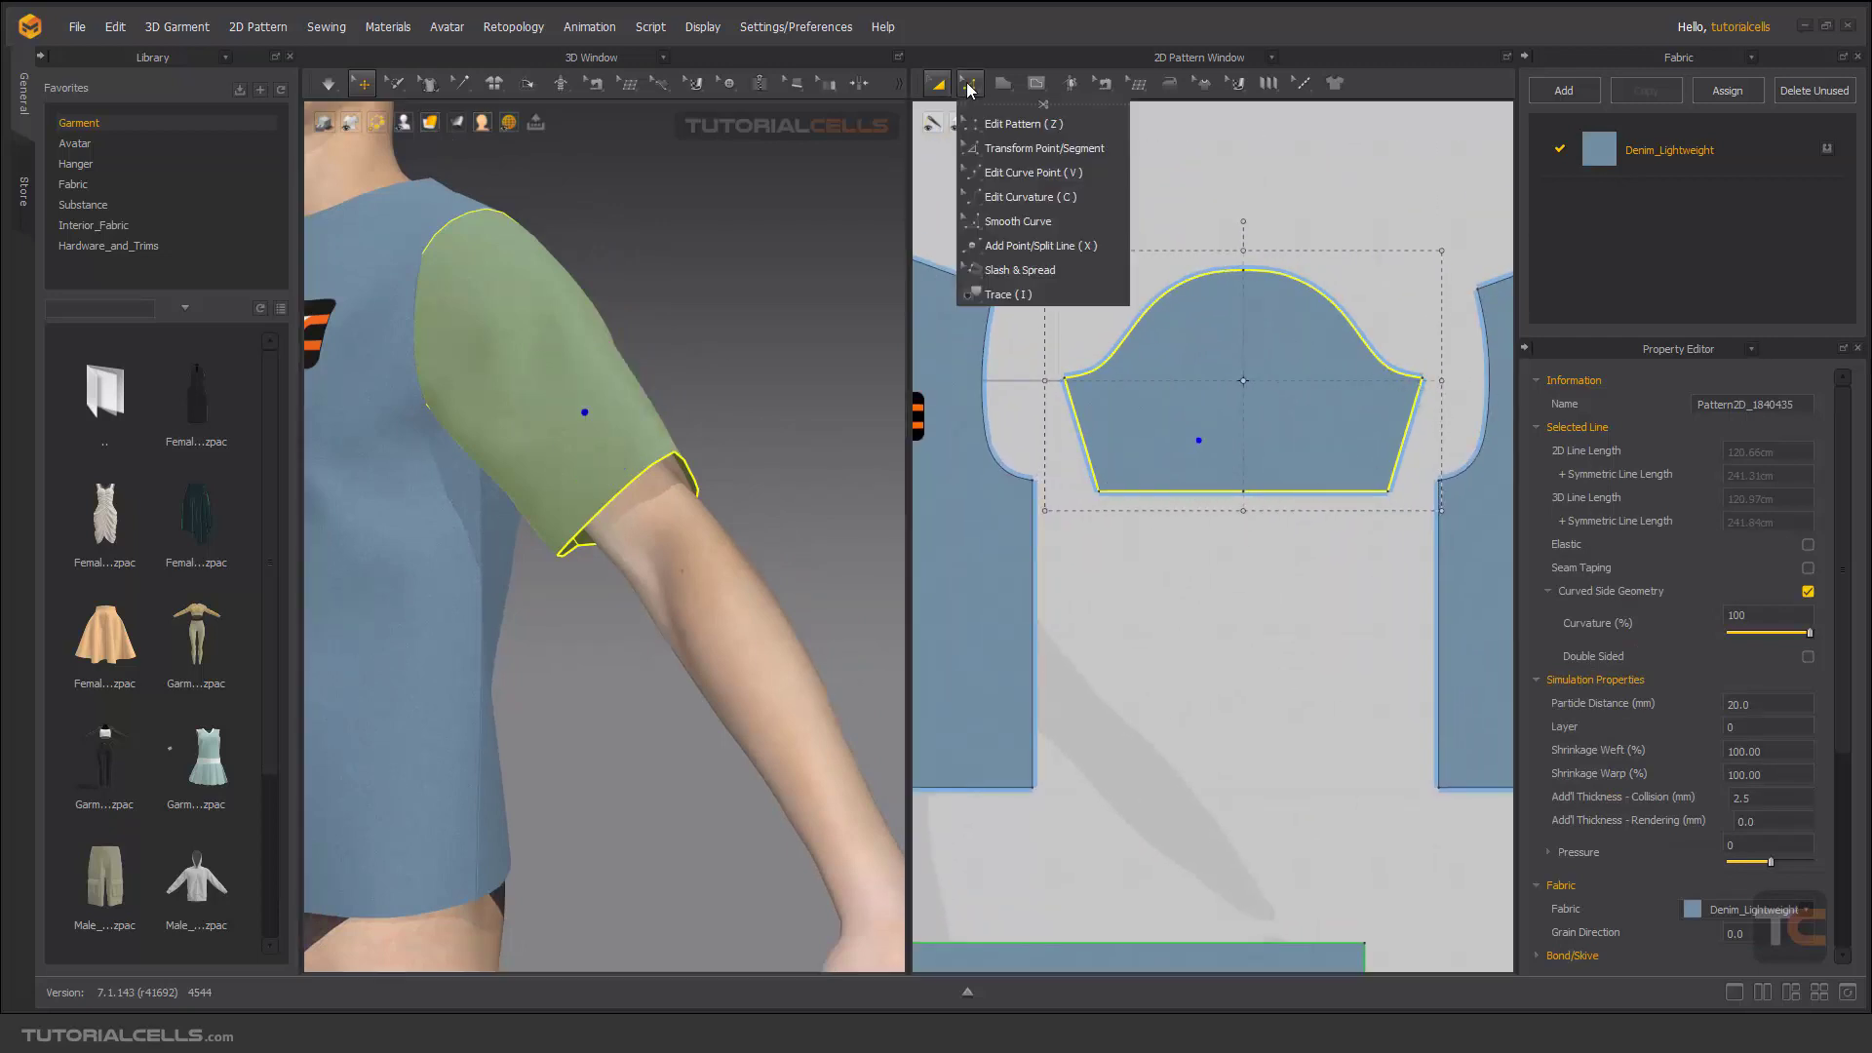
{"action": "left_click", "coordinate": [1021, 124]}
{"action": "left_click", "coordinate": [1155, 509]}
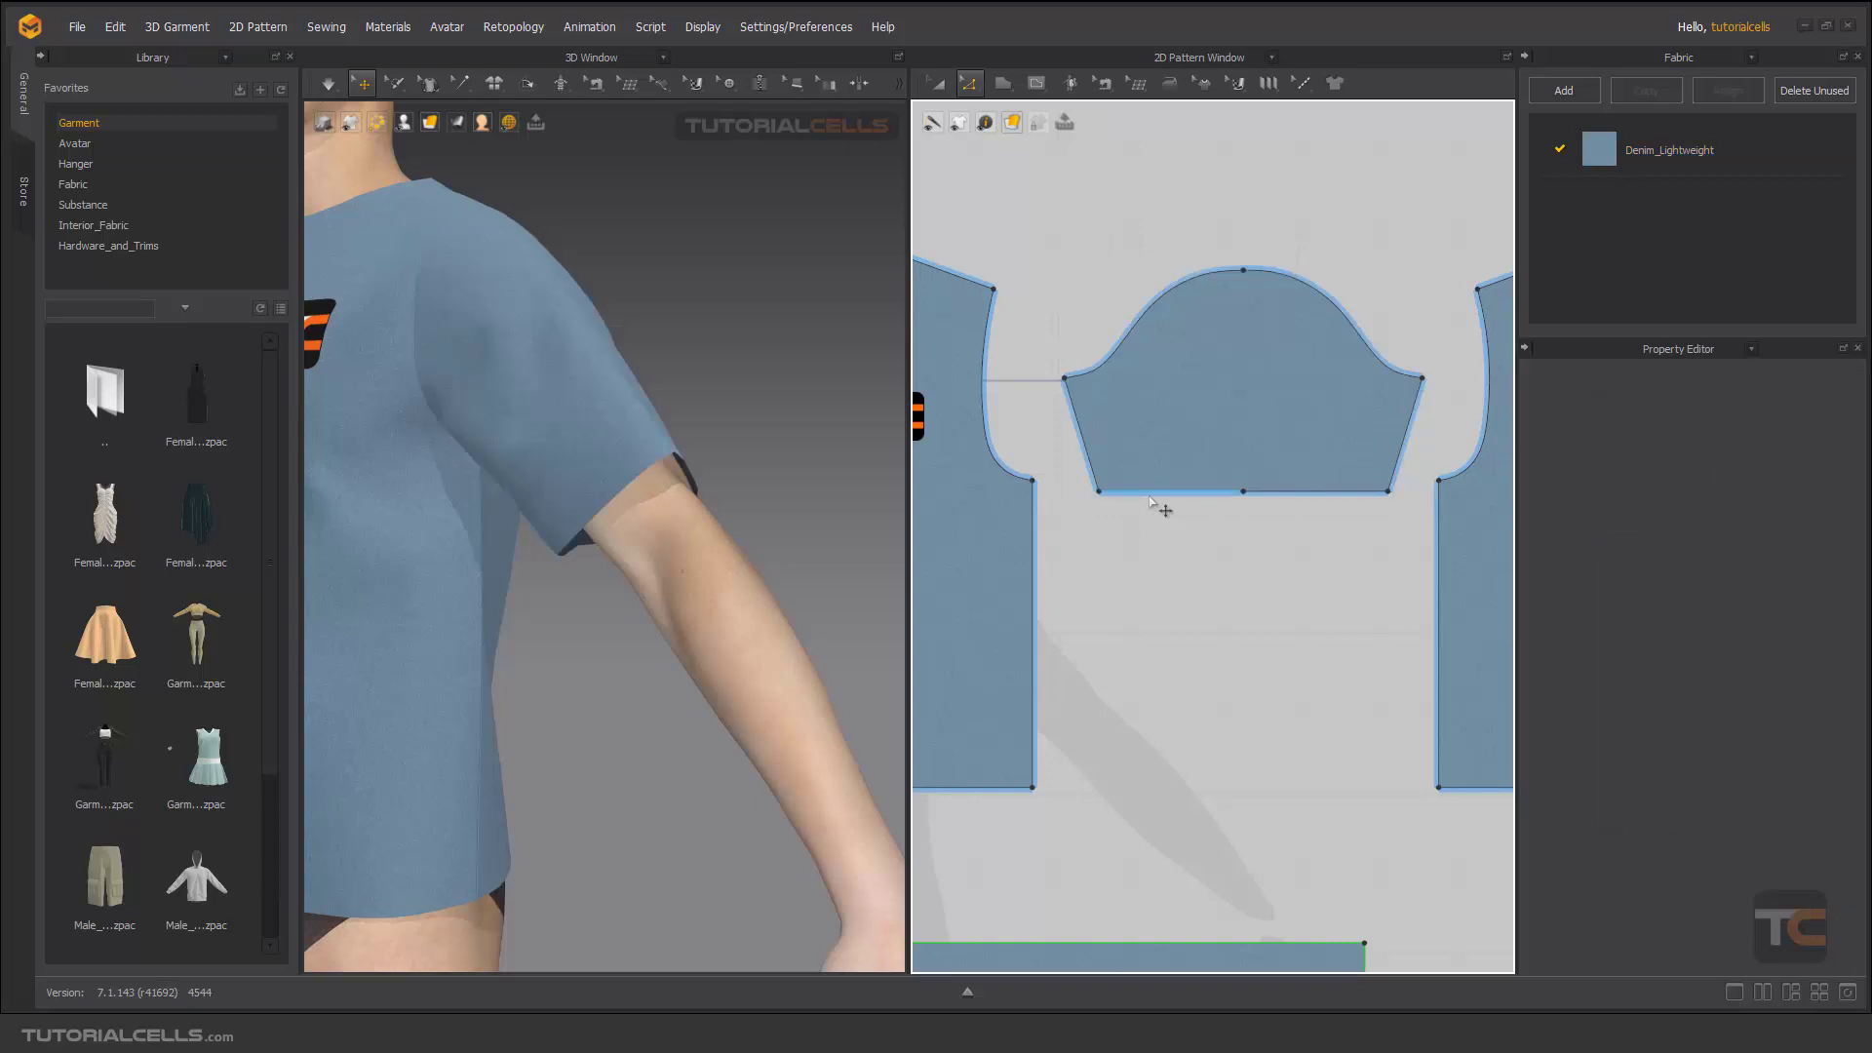
{"action": "left_click", "coordinate": [1151, 499]}
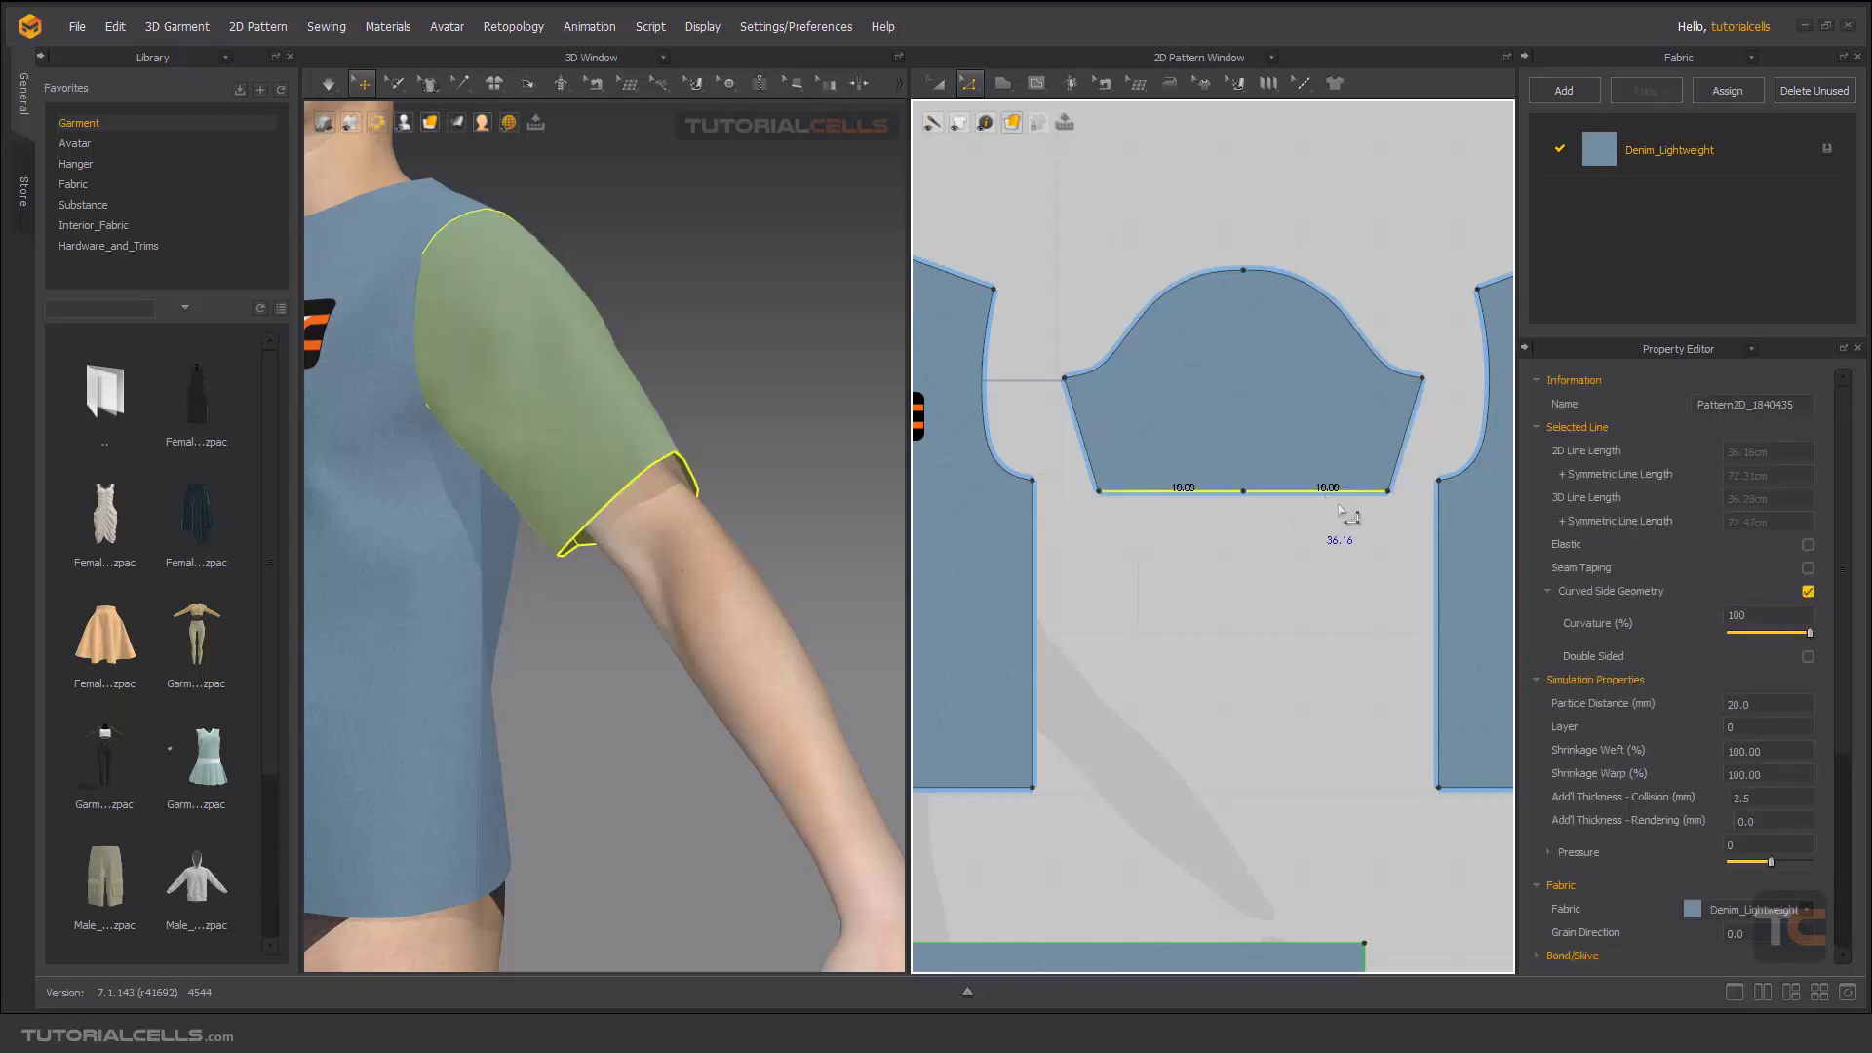
{"action": "left_click", "coordinate": [1808, 544]}
{"action": "key", "text": "space"}
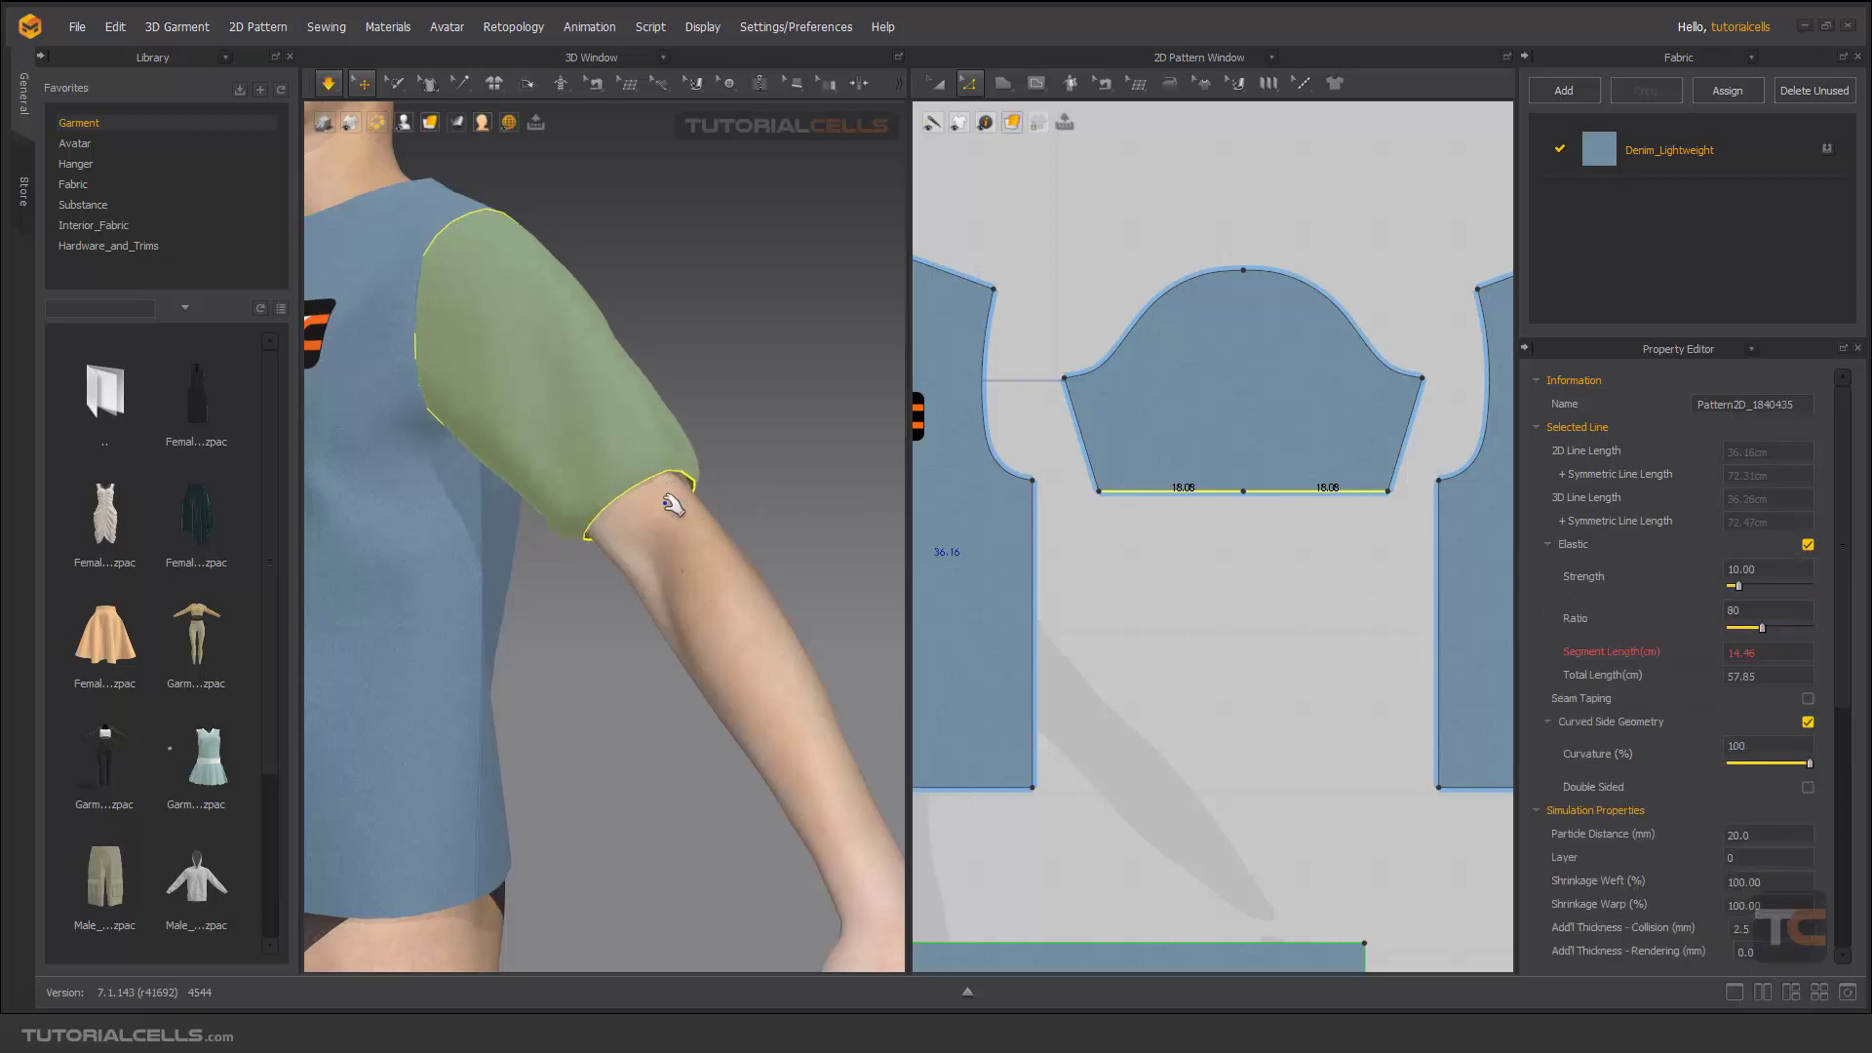
Step: Examine how the elastic sleeve hem fits around the avatar's arm, up close and across the whole figure
{"action": "scroll", "coordinate": [678, 490], "scroll_direction": "up", "scroll_amount": 5}
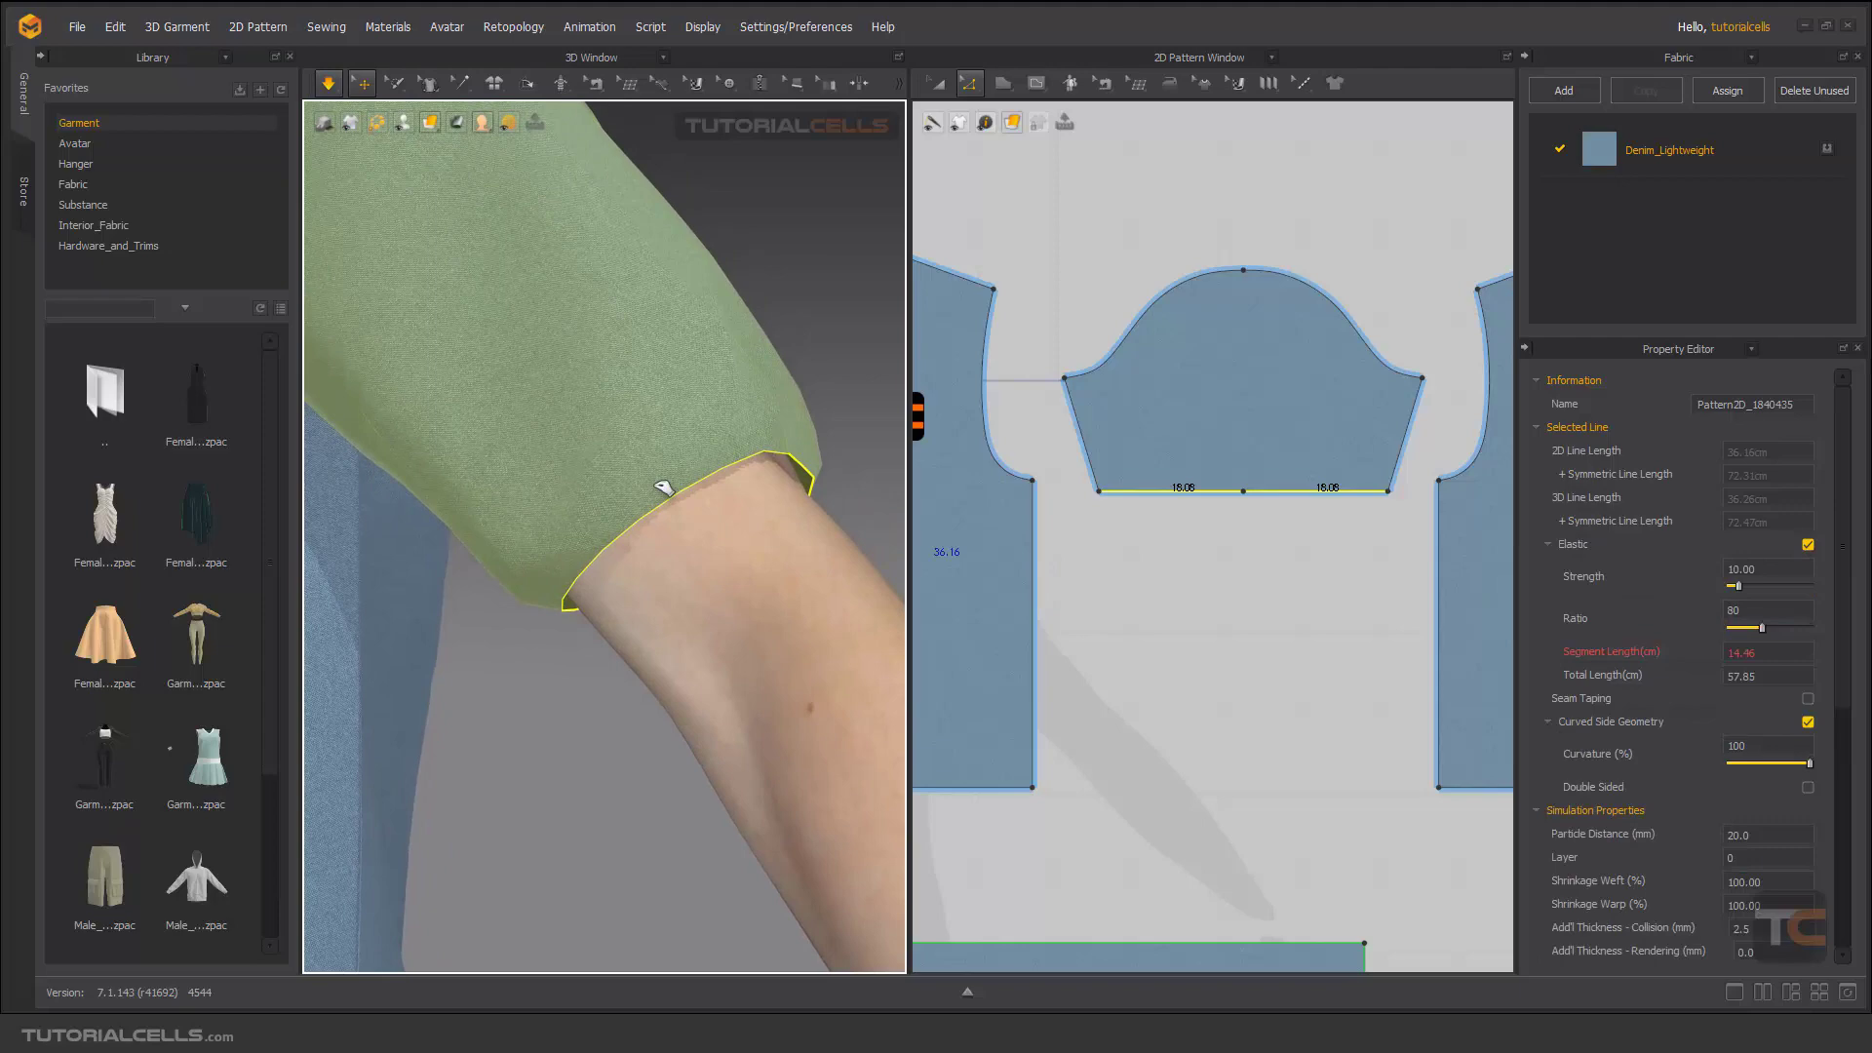
{"action": "left_click", "coordinate": [681, 570]}
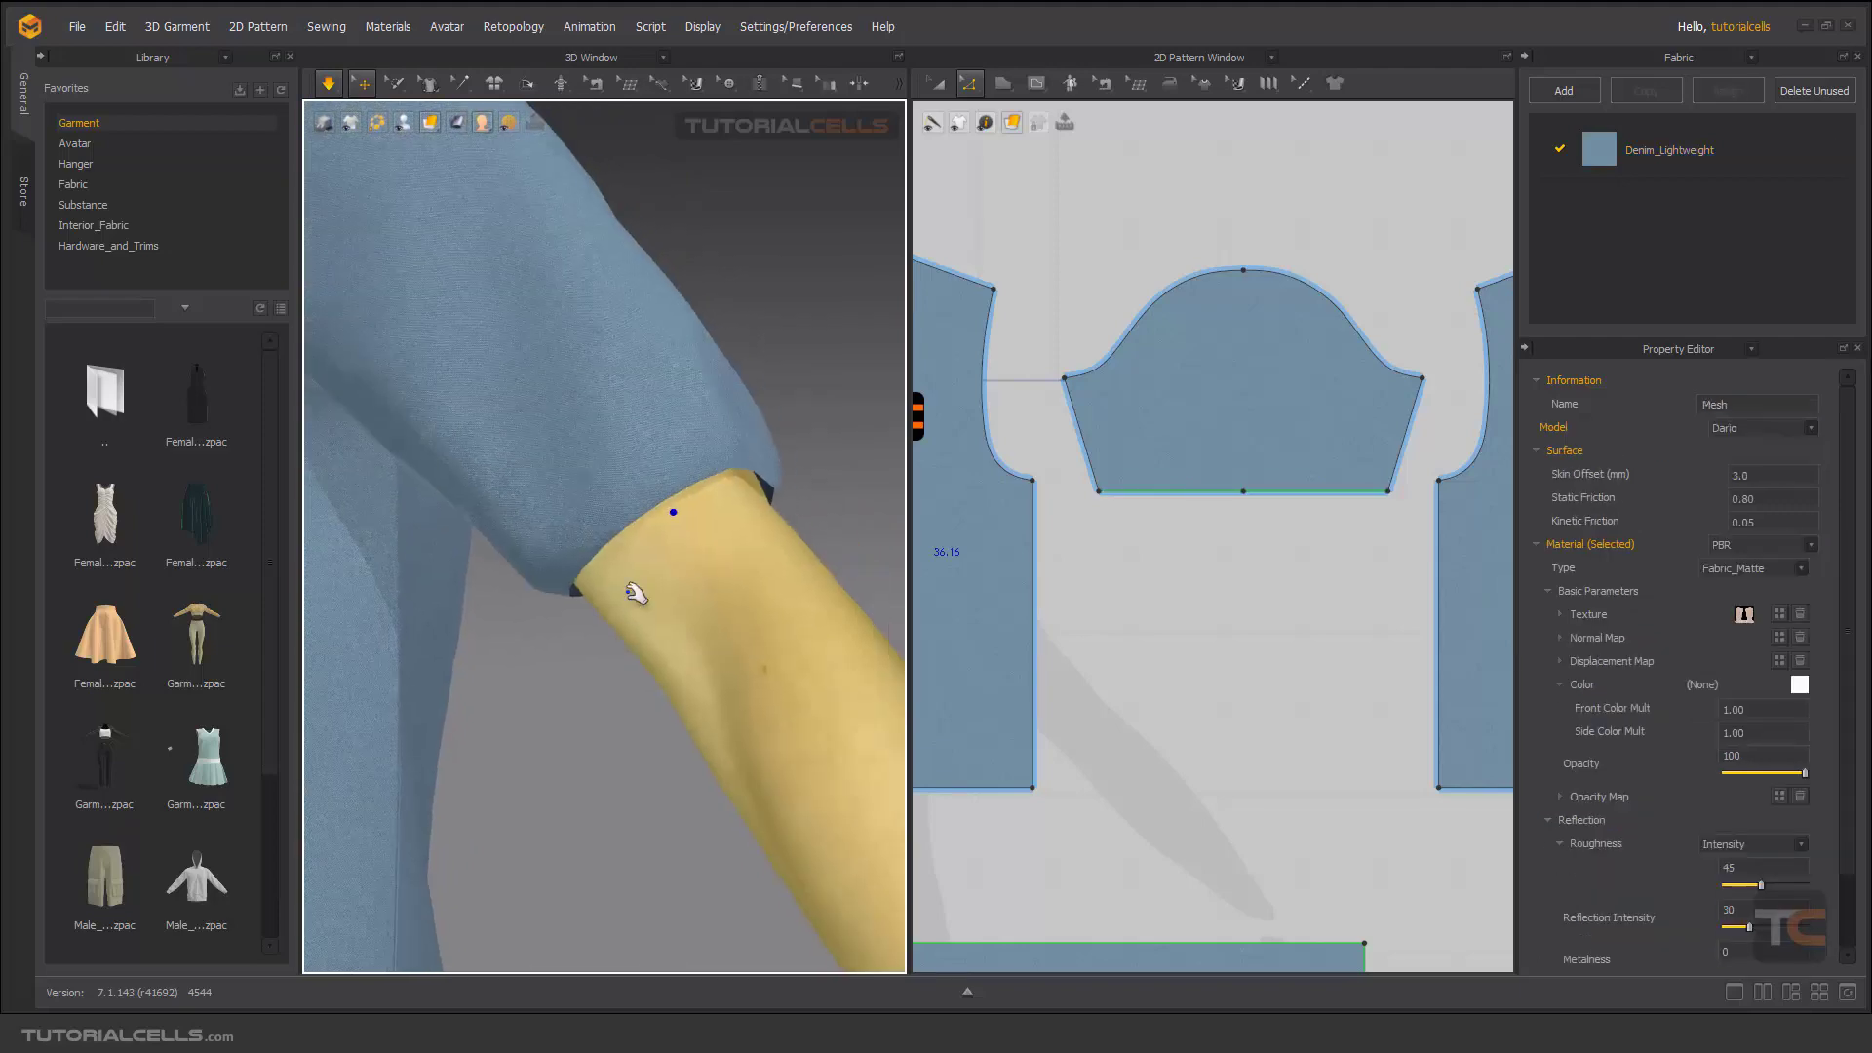
{"action": "left_click", "coordinate": [589, 656]}
{"action": "right_click_drag", "start_coordinate": [589, 656], "coordinate": [752, 518]}
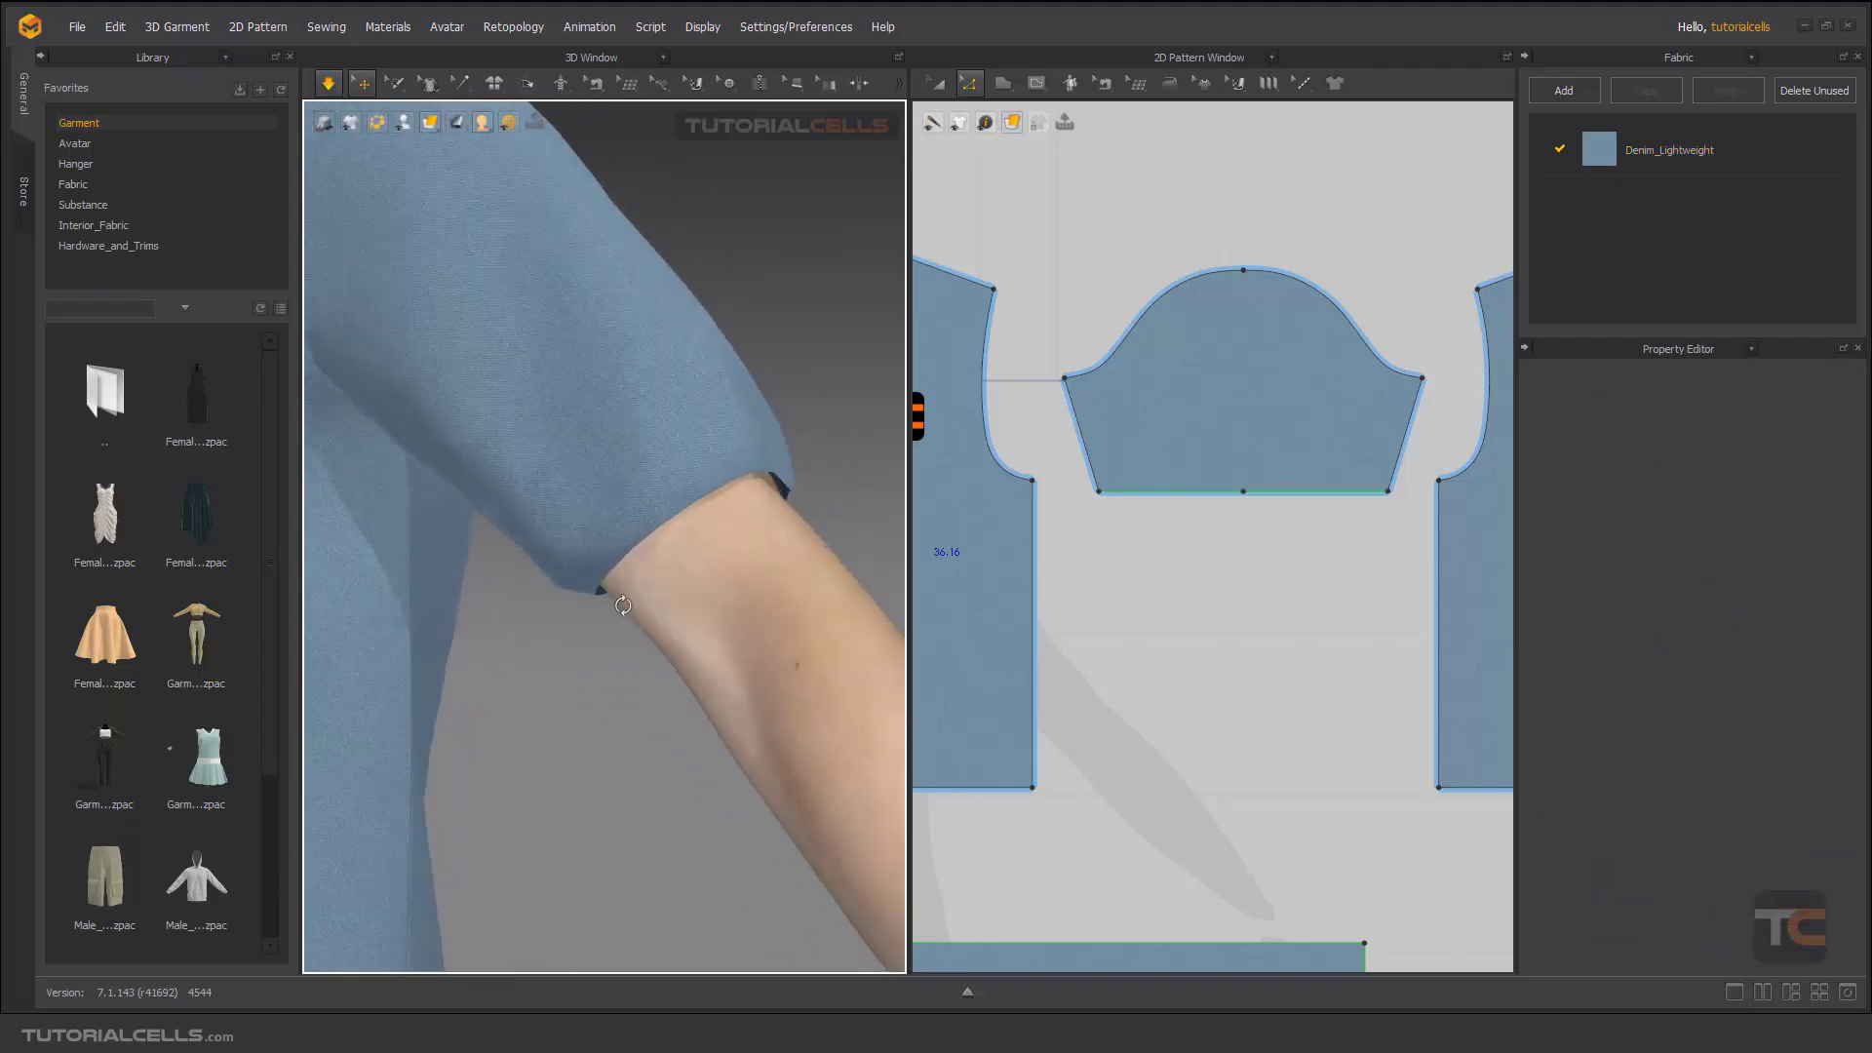
{"action": "right_click_drag", "start_coordinate": [622, 605], "coordinate": [627, 620]}
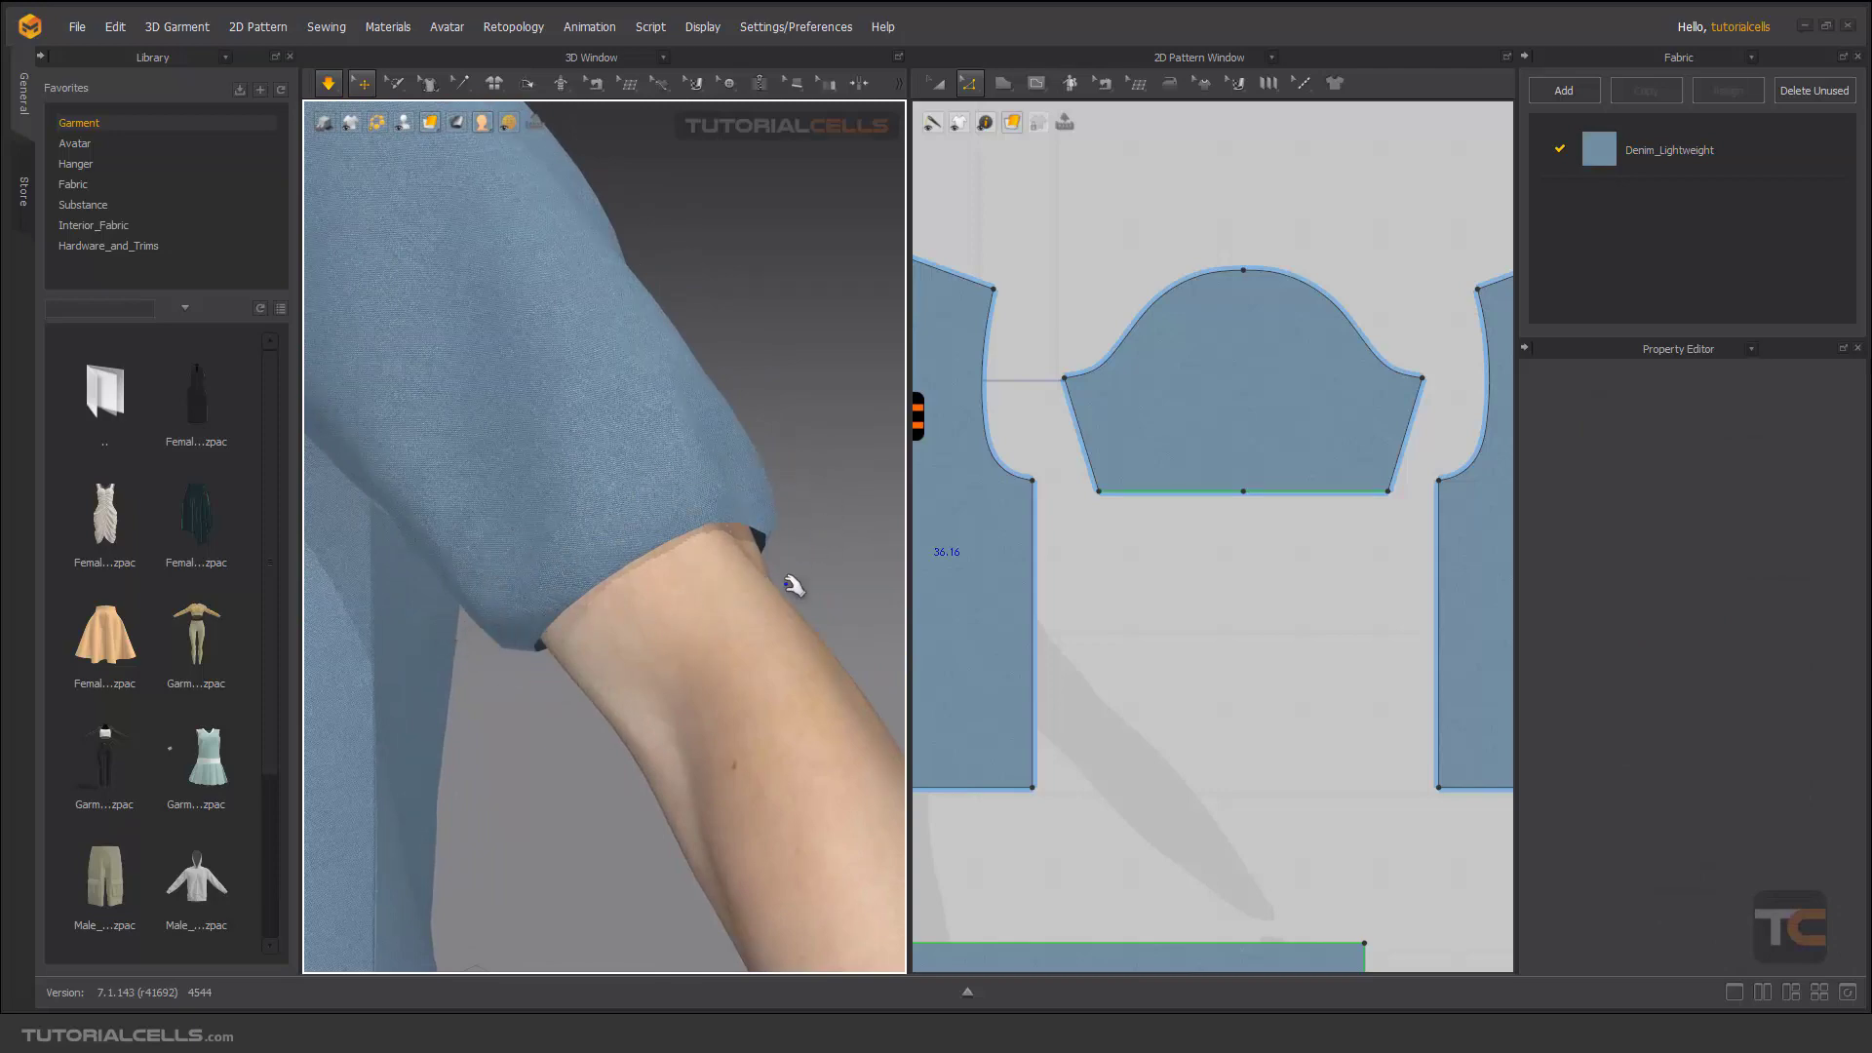
{"action": "scroll", "coordinate": [641, 516], "scroll_direction": "down", "scroll_amount": 6}
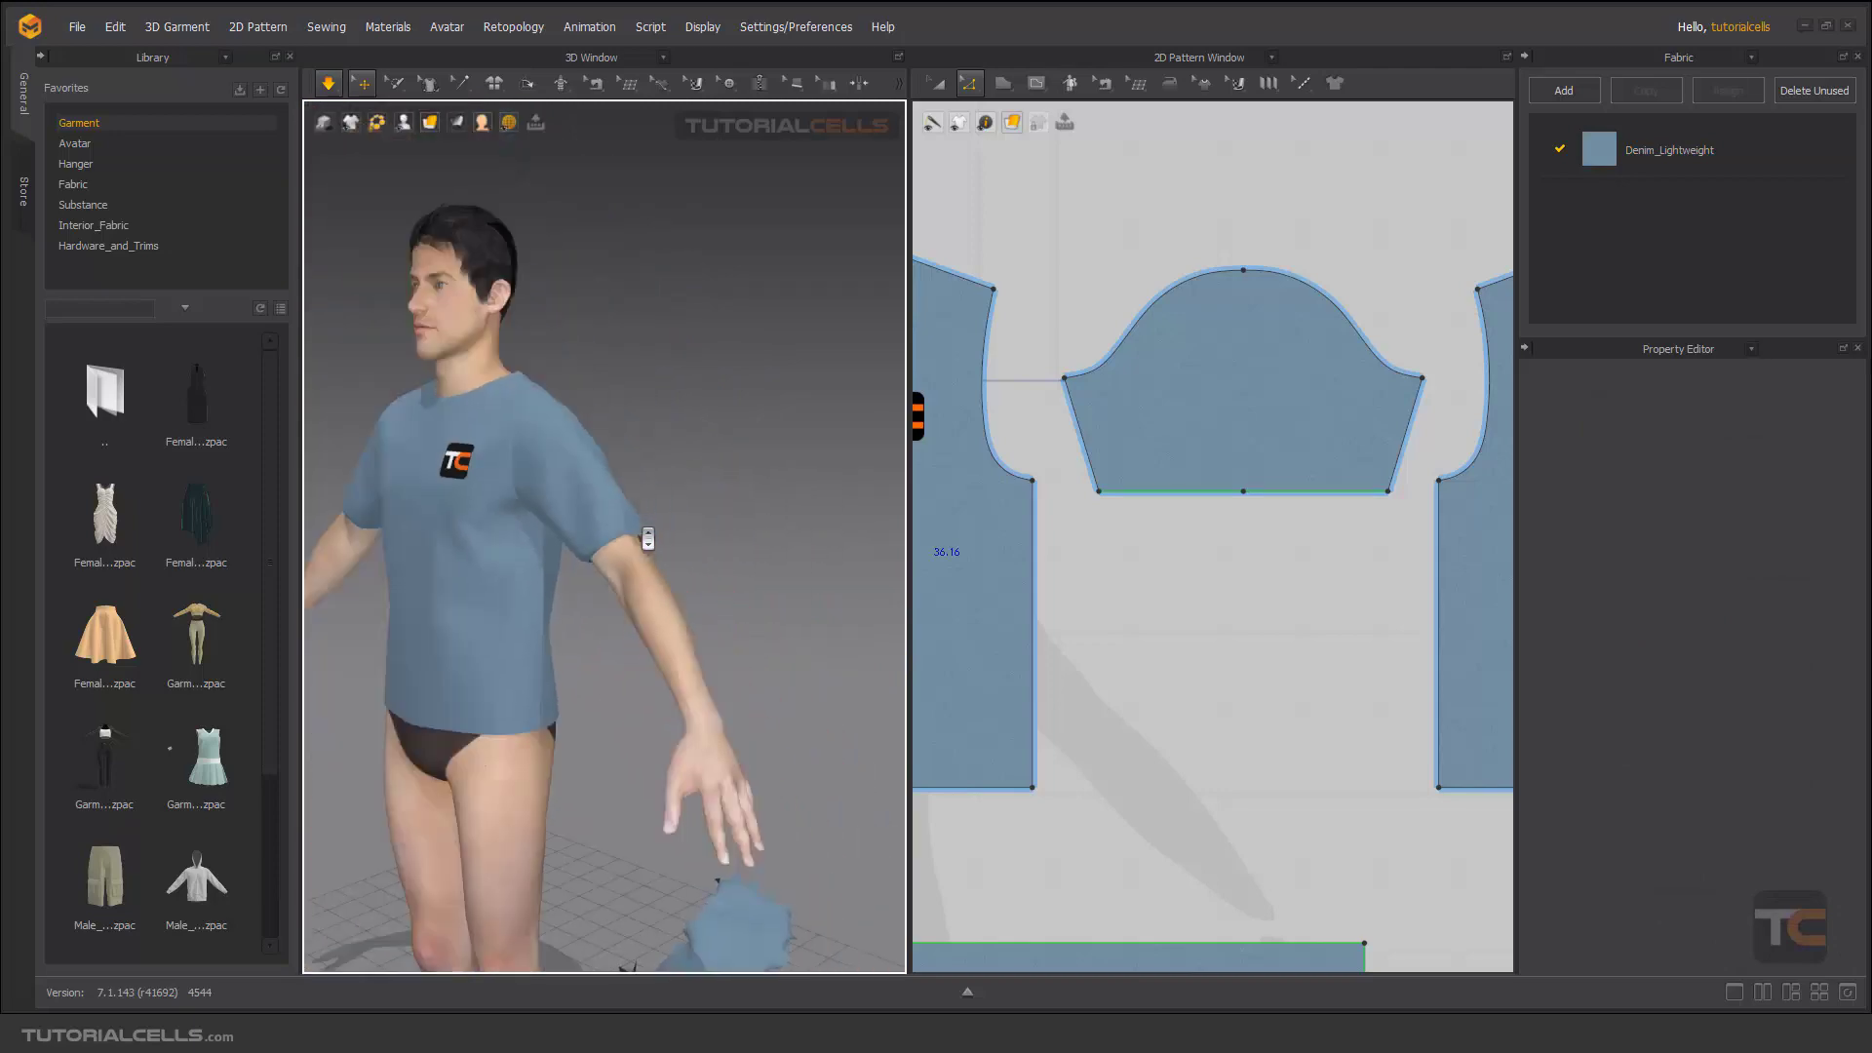
{"action": "scroll", "coordinate": [647, 538], "scroll_direction": "down", "scroll_amount": 3}
{"action": "right_click_drag", "start_coordinate": [647, 538], "coordinate": [658, 544]}
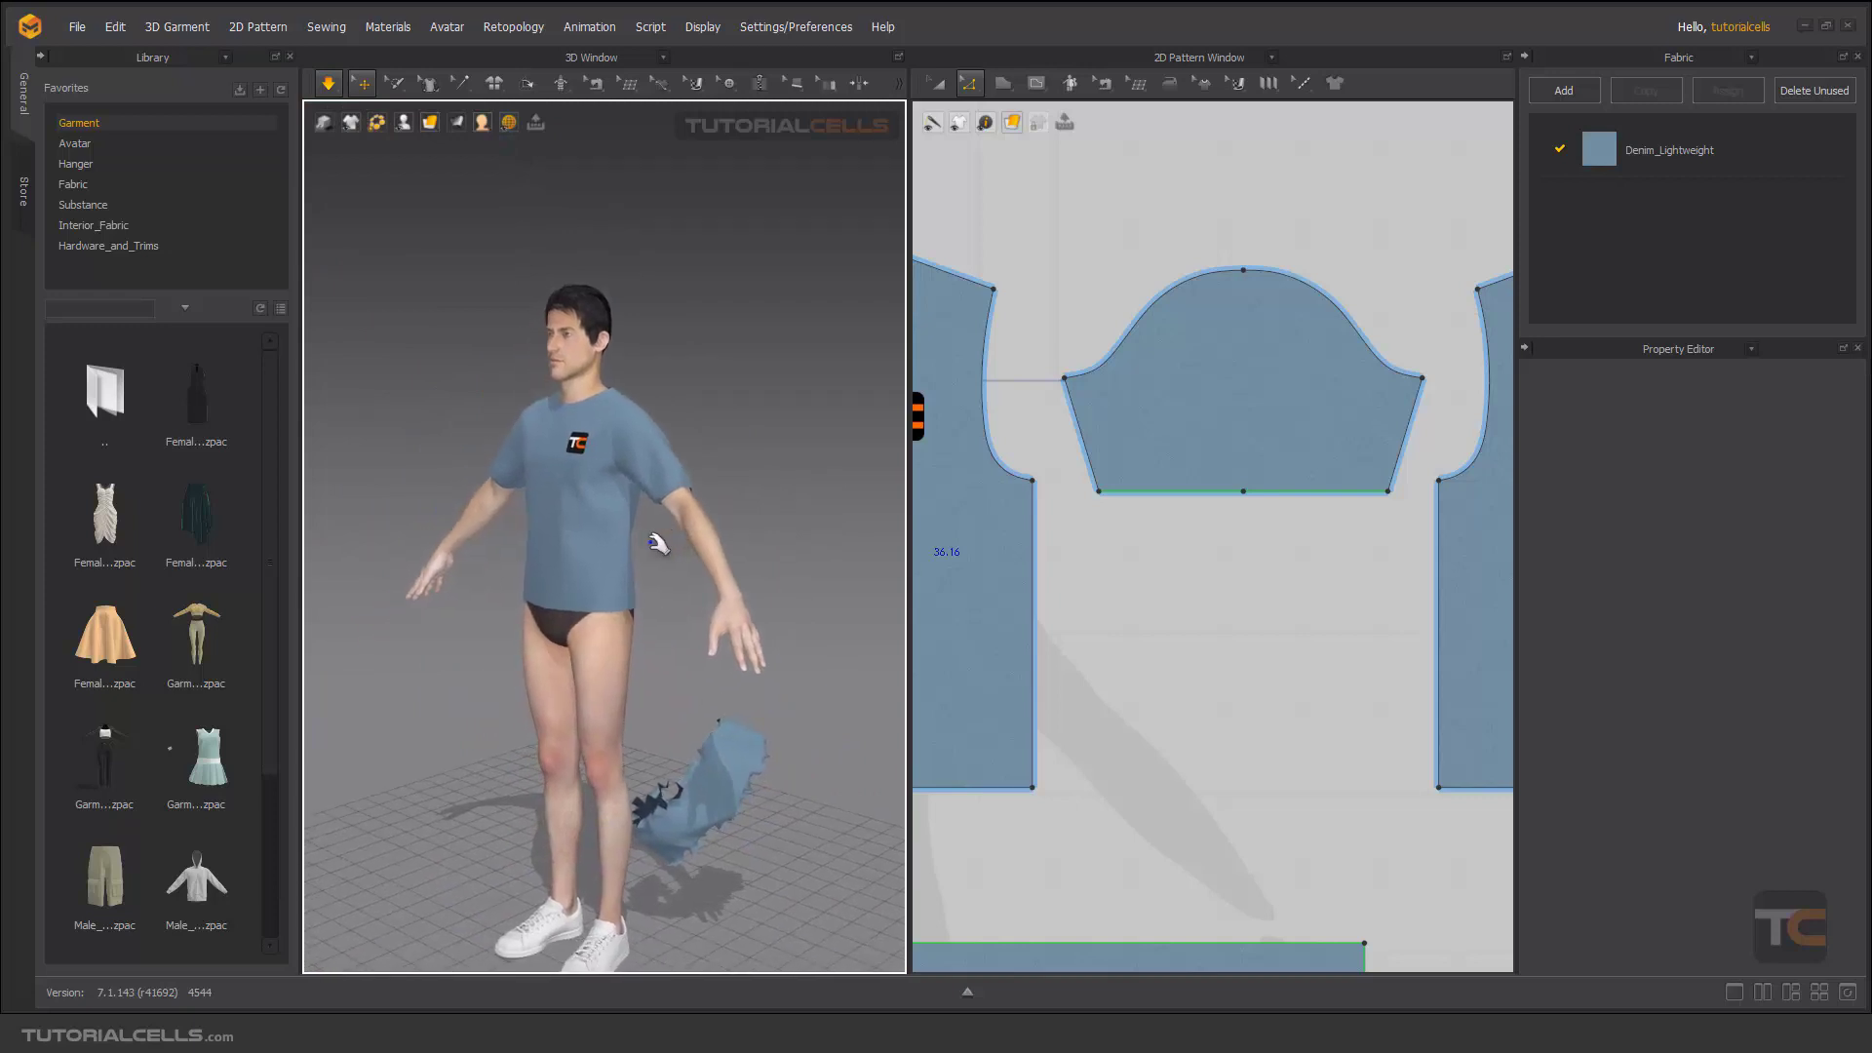
Step: Draw a diagonal internal line about 18 cm long on the lower half of the front panel with the TC logo
{"action": "scroll", "coordinate": [1107, 564], "scroll_direction": "down", "scroll_amount": 4}
{"action": "scroll", "coordinate": [1118, 554], "scroll_direction": "up", "scroll_amount": 5}
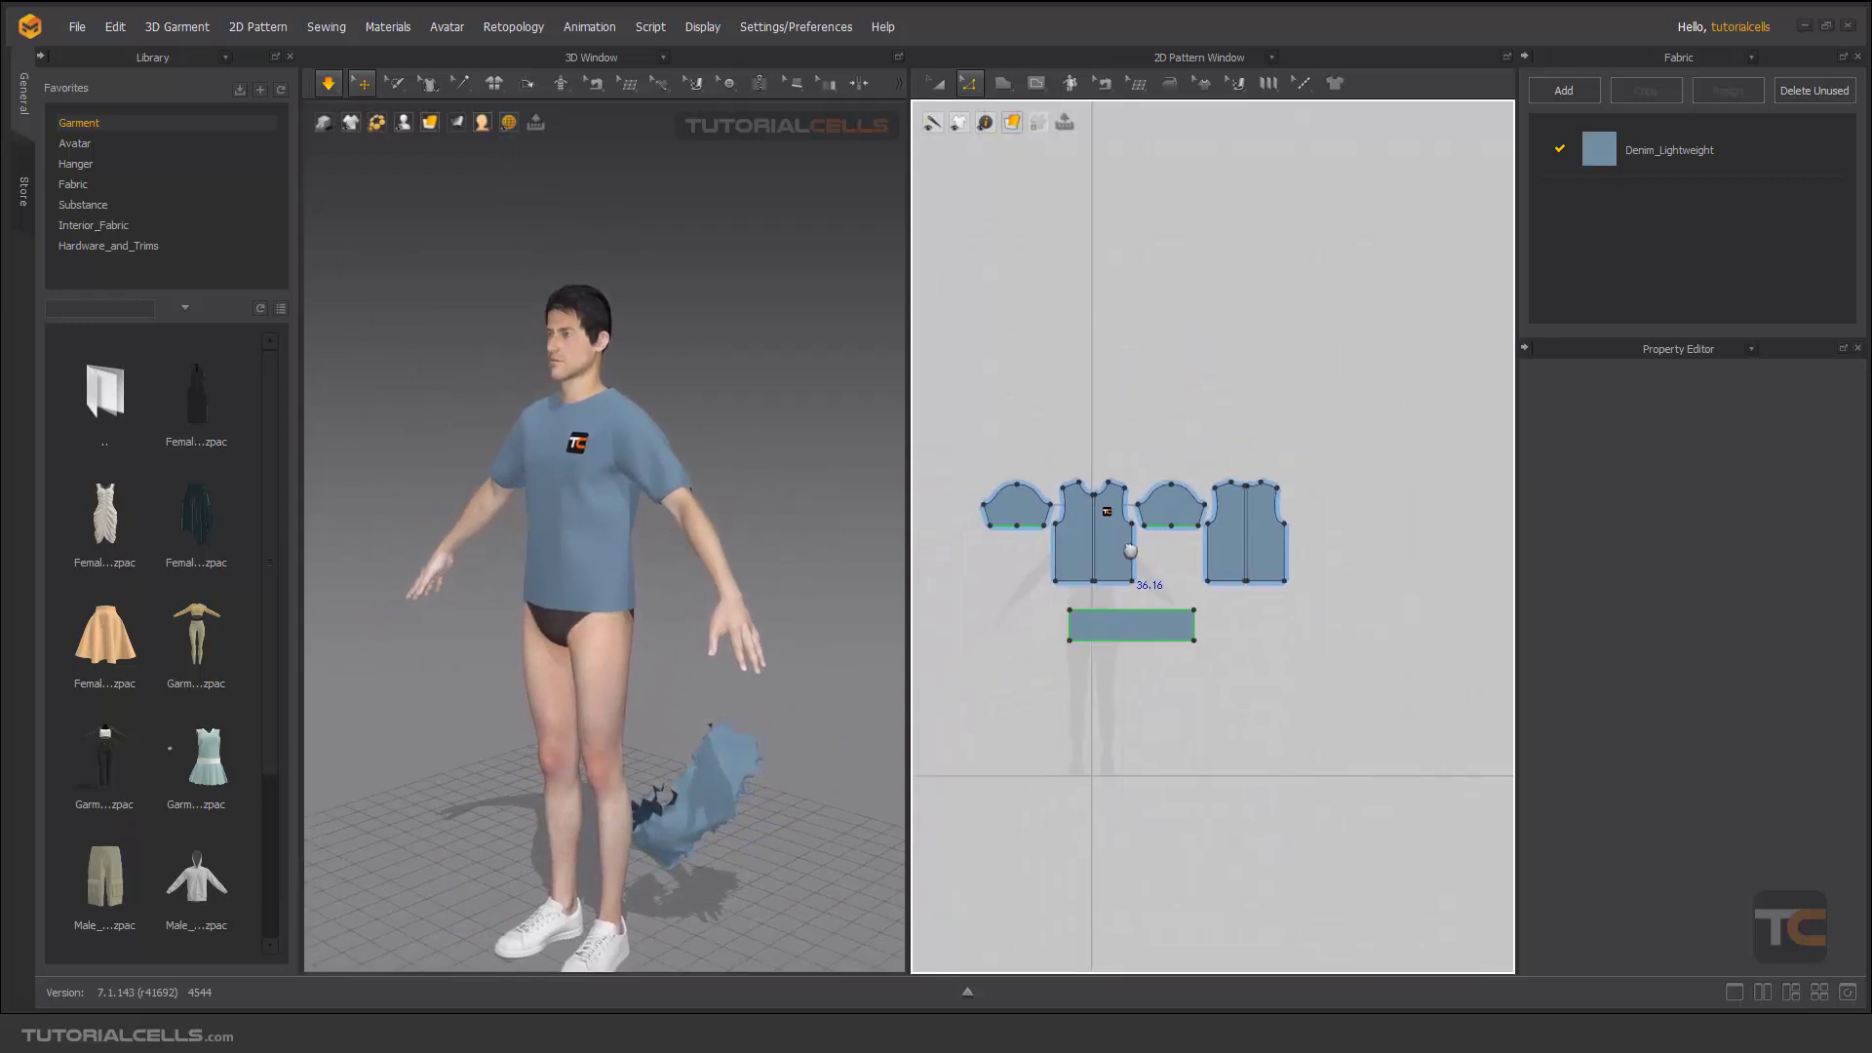
{"action": "scroll", "coordinate": [501, 543], "scroll_direction": "up", "scroll_amount": 8}
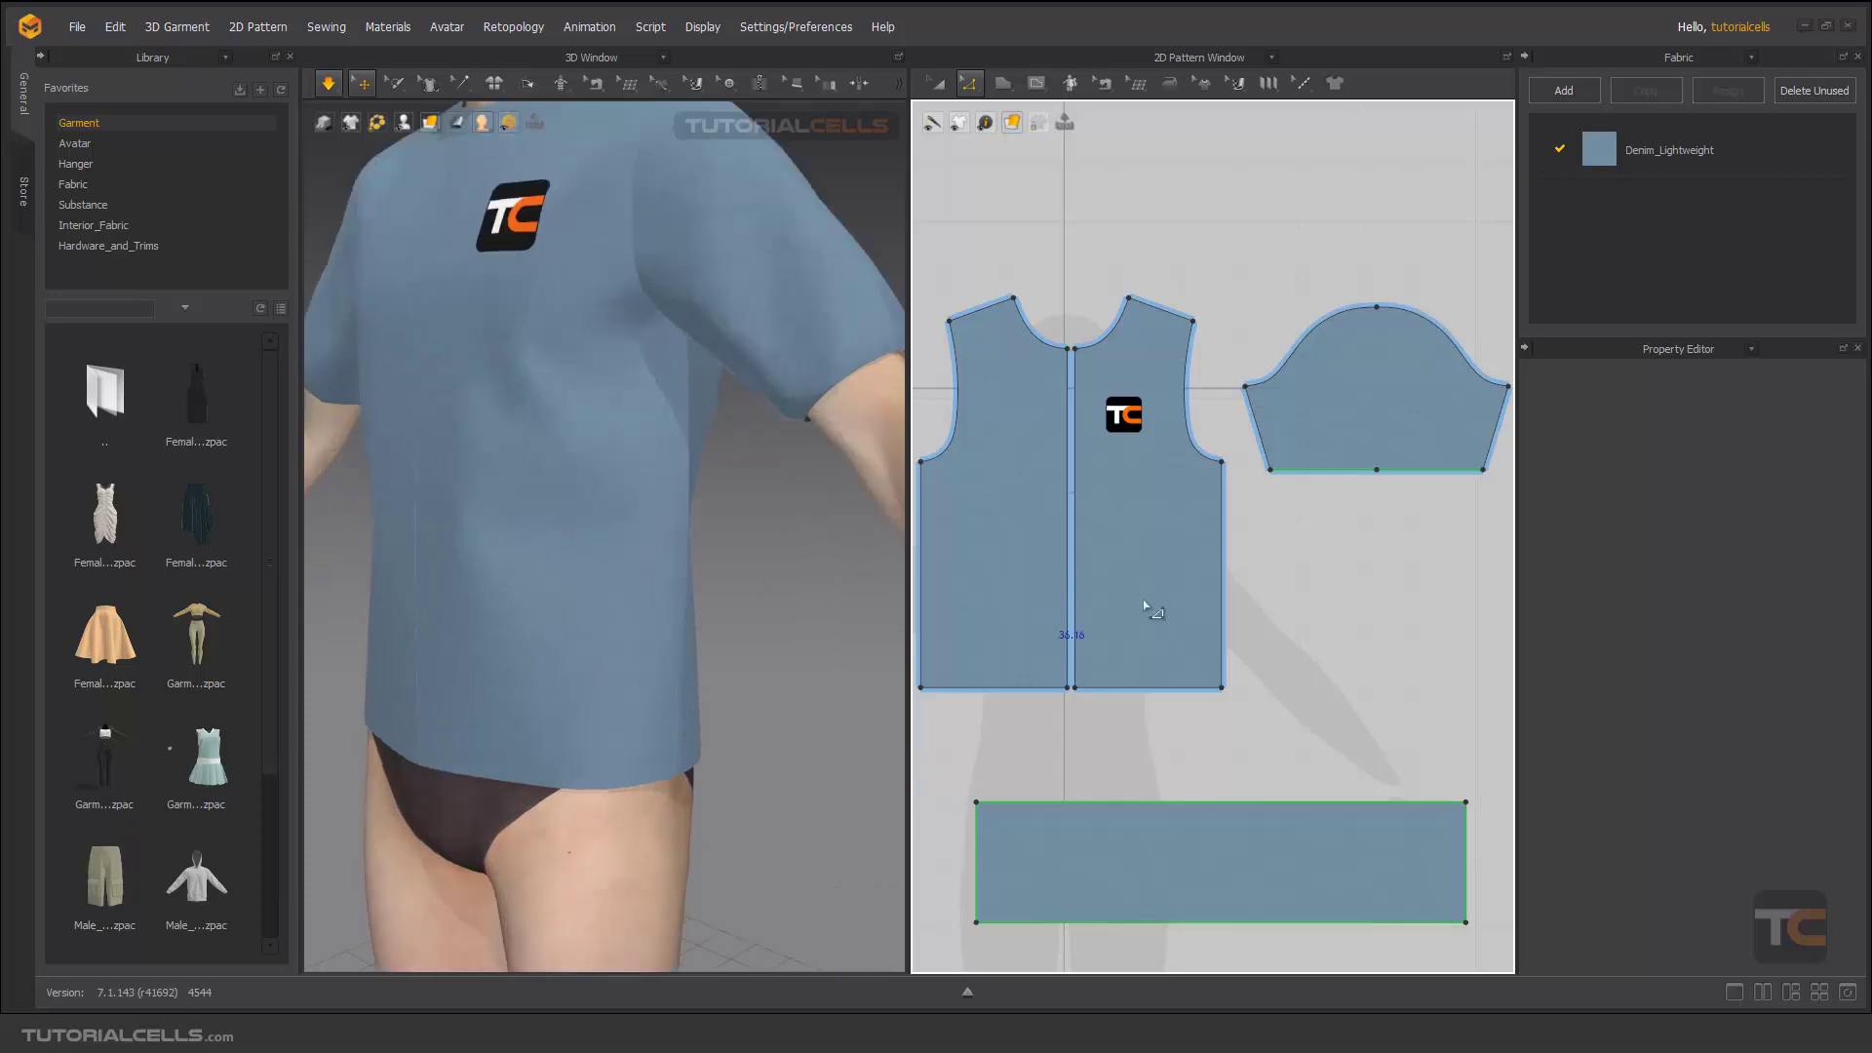
{"action": "left_click", "coordinate": [1039, 86]}
{"action": "left_click", "coordinate": [1102, 124]}
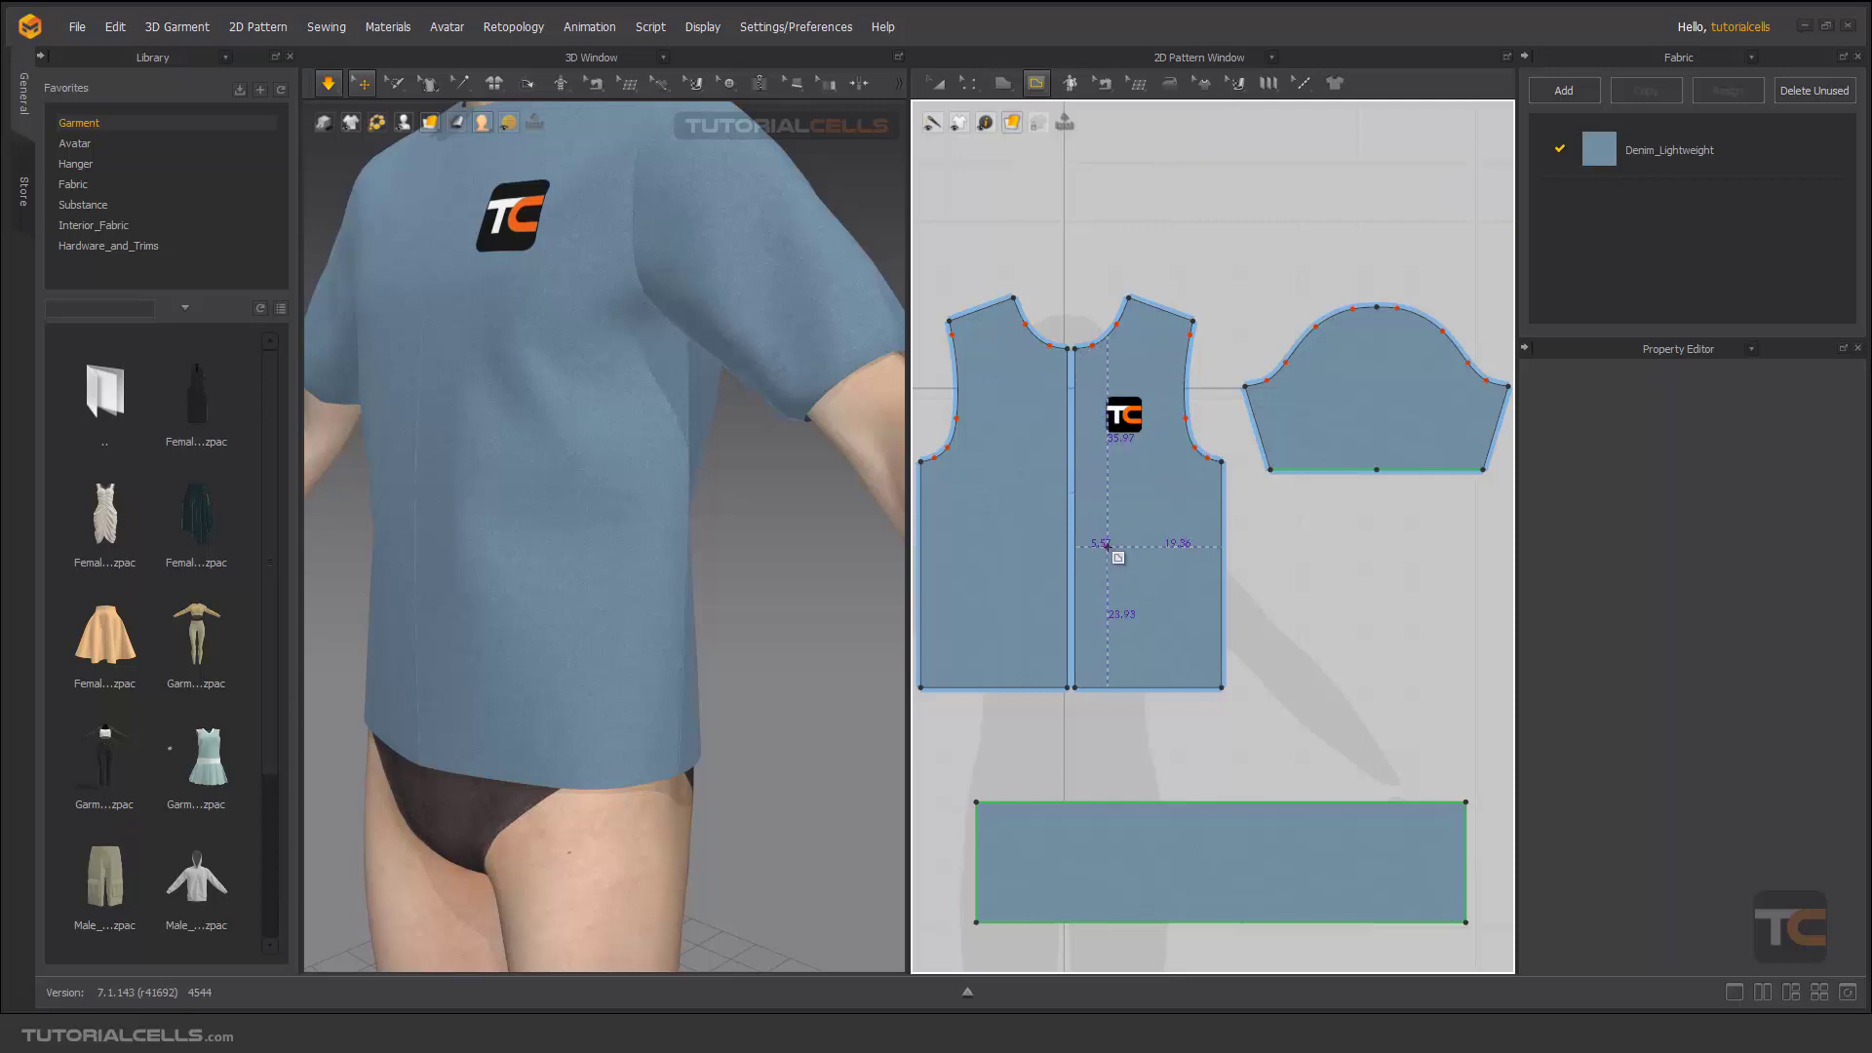
{"action": "left_click", "coordinate": [1107, 547]}
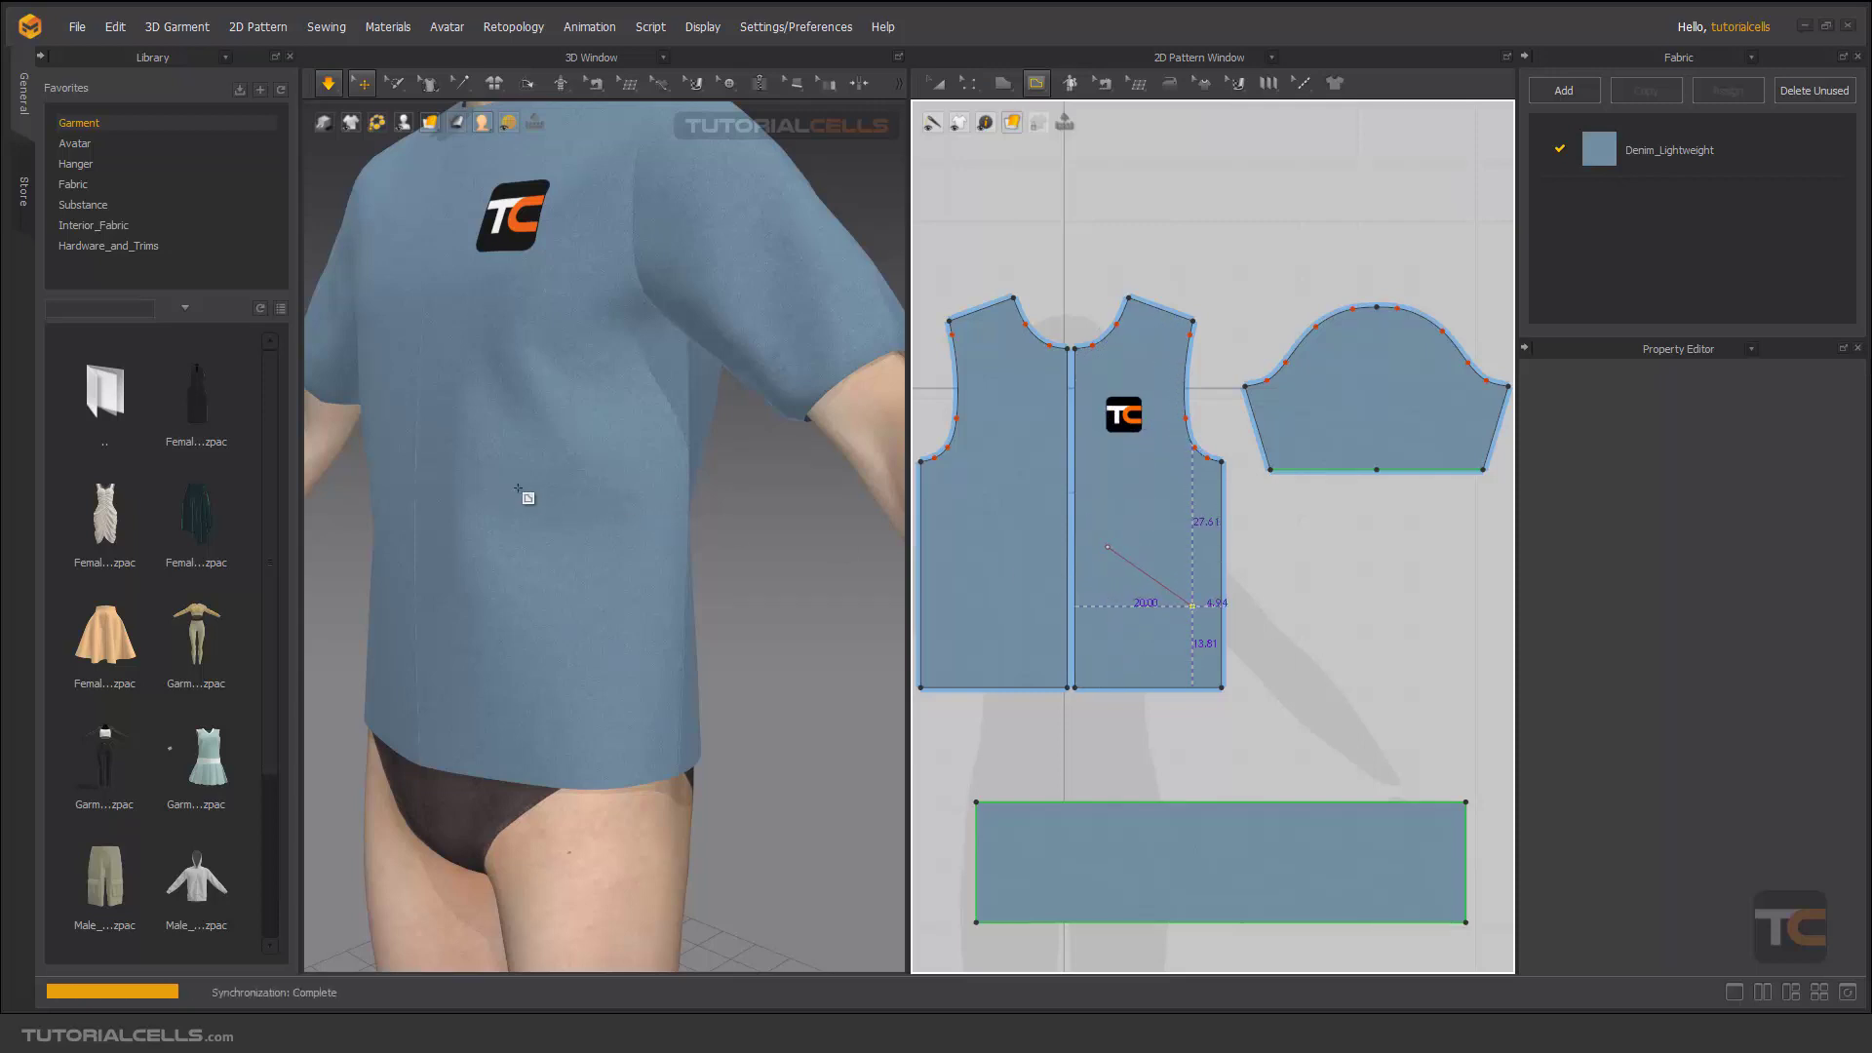
{"action": "key", "text": "Return"}
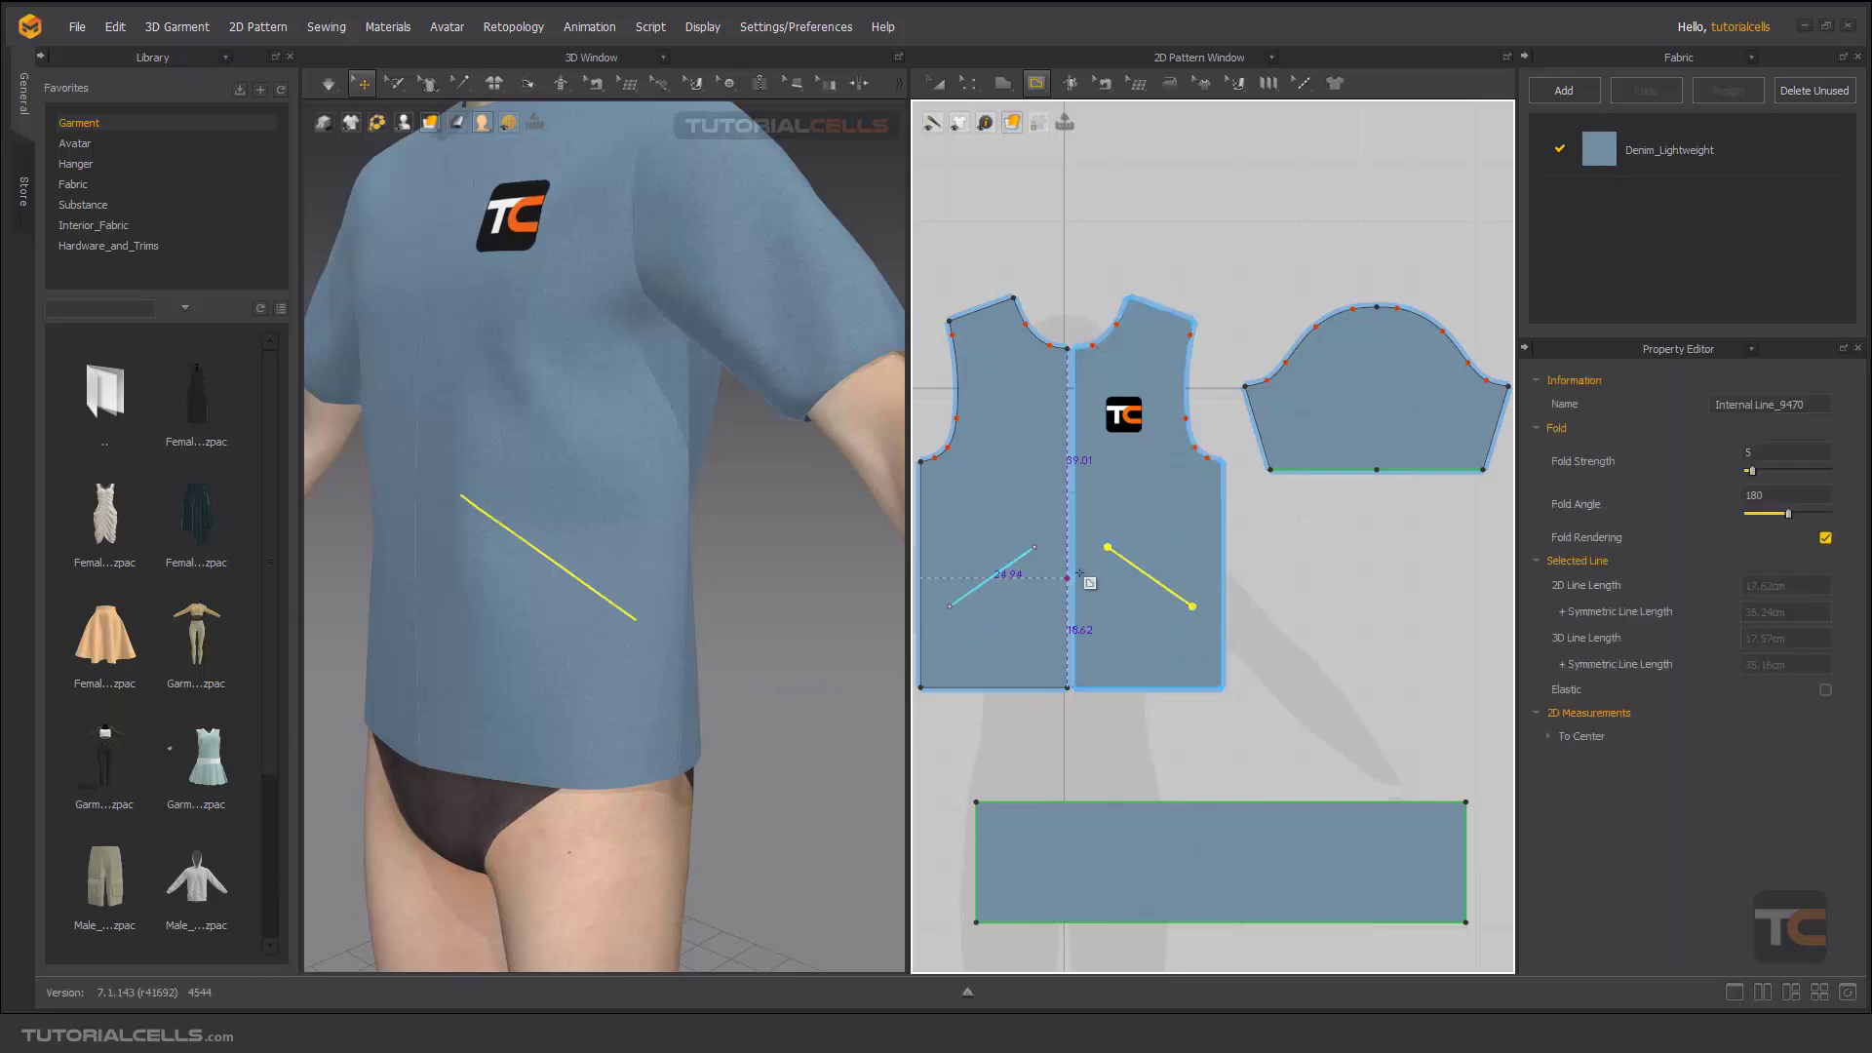
Step: Select the diagonal internal line with Edit Pattern, turn on Elastic for it, and start the simulation
{"action": "scroll", "coordinate": [1162, 572], "scroll_direction": "up", "scroll_amount": 3}
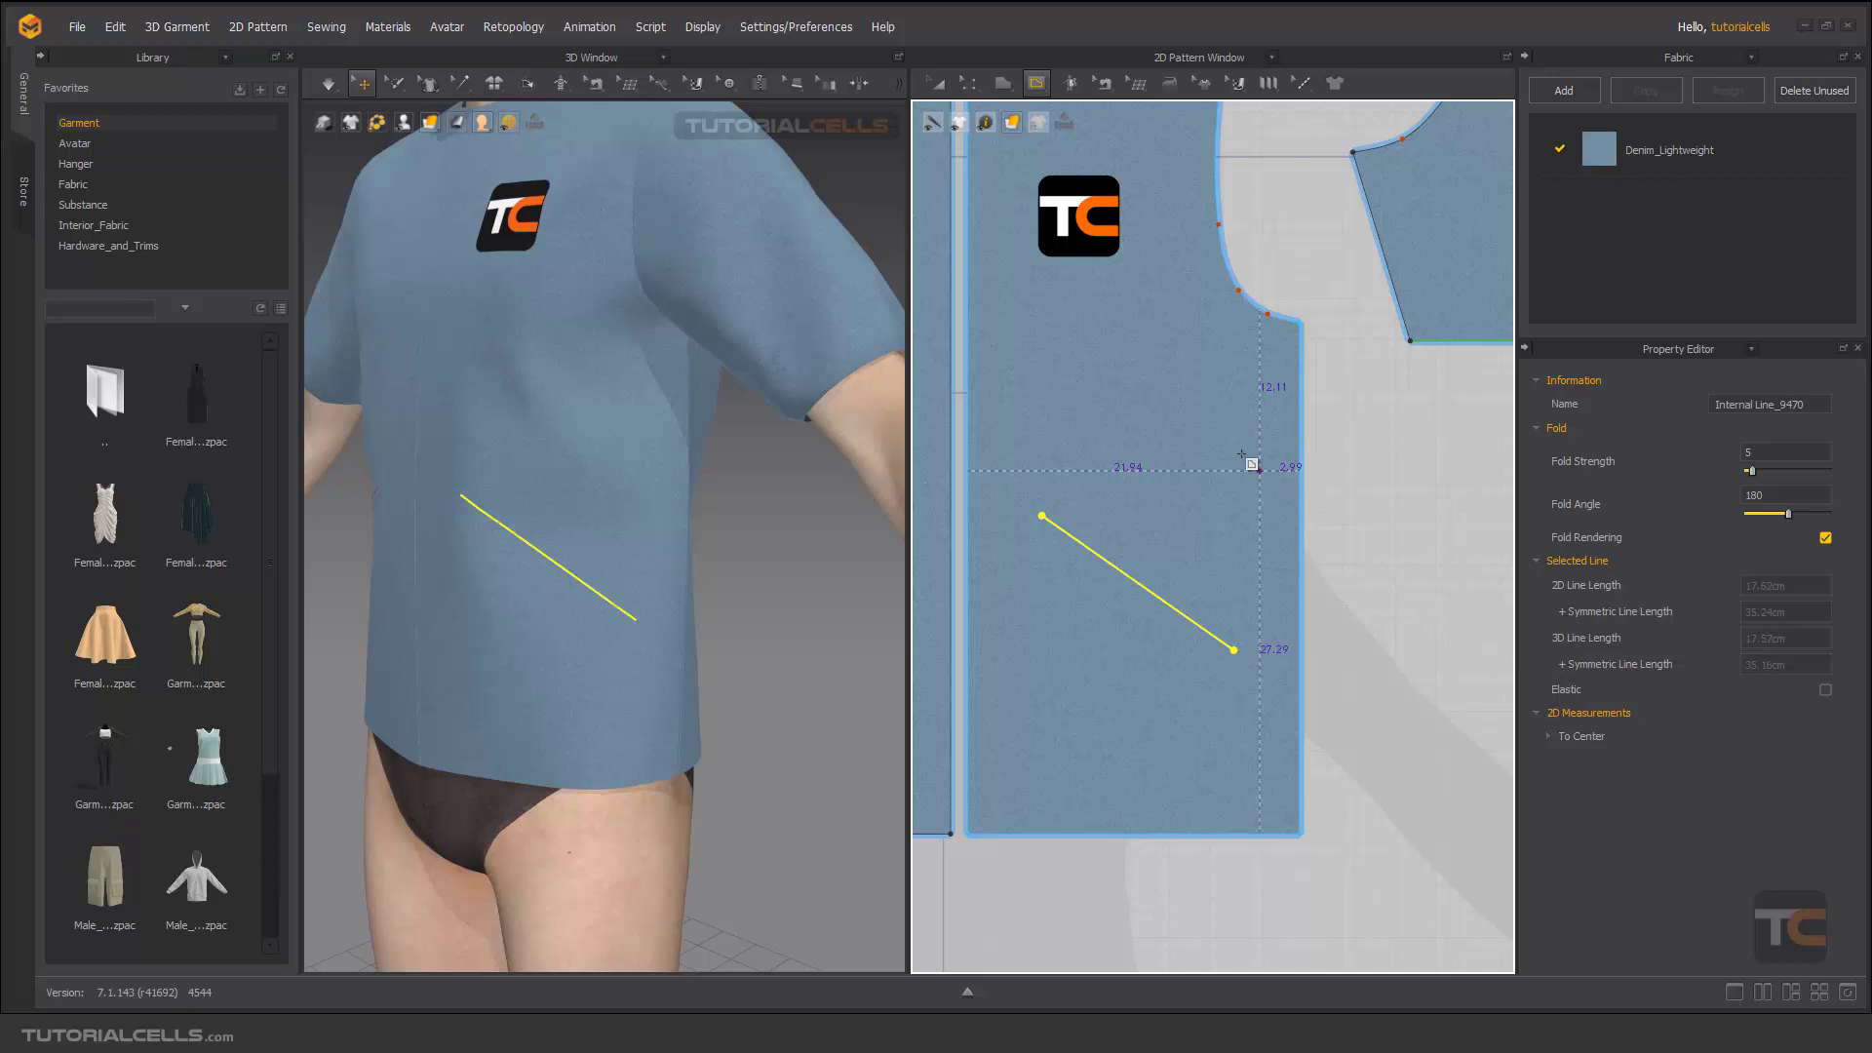
{"action": "left_click", "coordinate": [968, 83]}
{"action": "left_click", "coordinate": [1326, 417]}
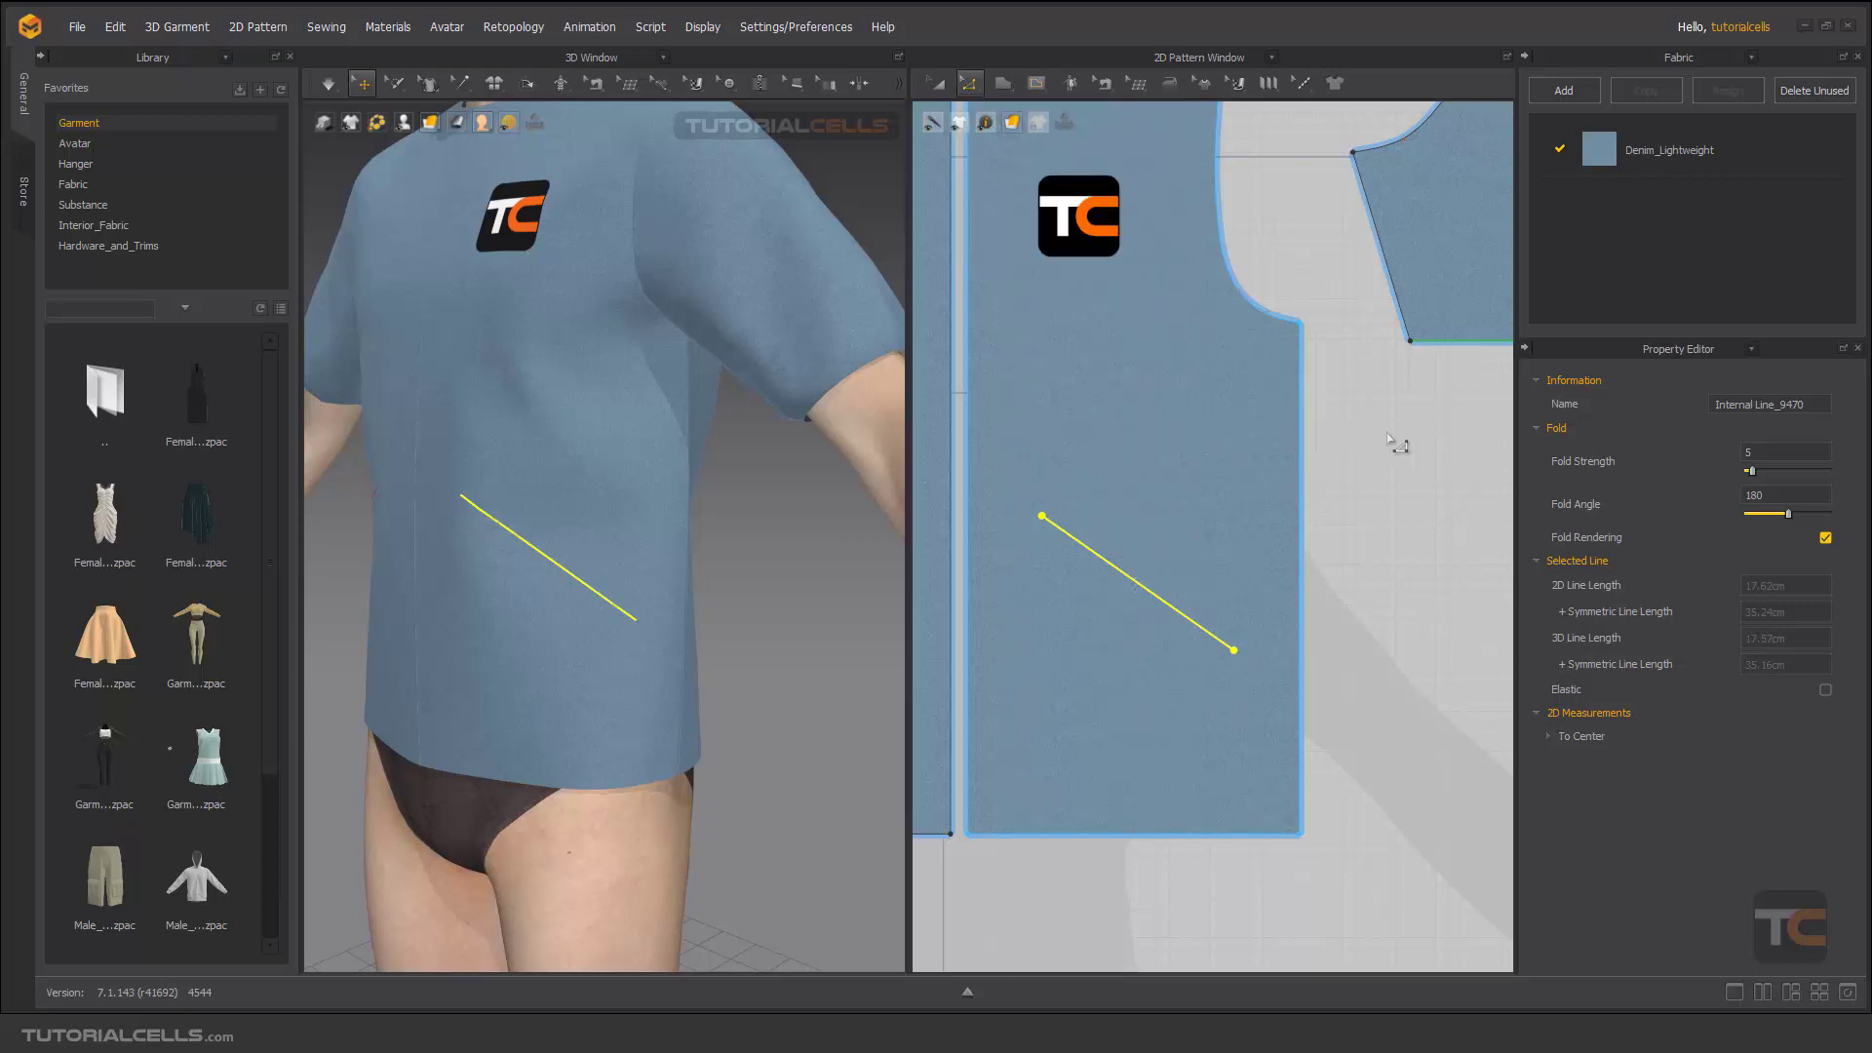
{"action": "left_click", "coordinate": [1324, 414]}
{"action": "left_click", "coordinate": [1143, 596]}
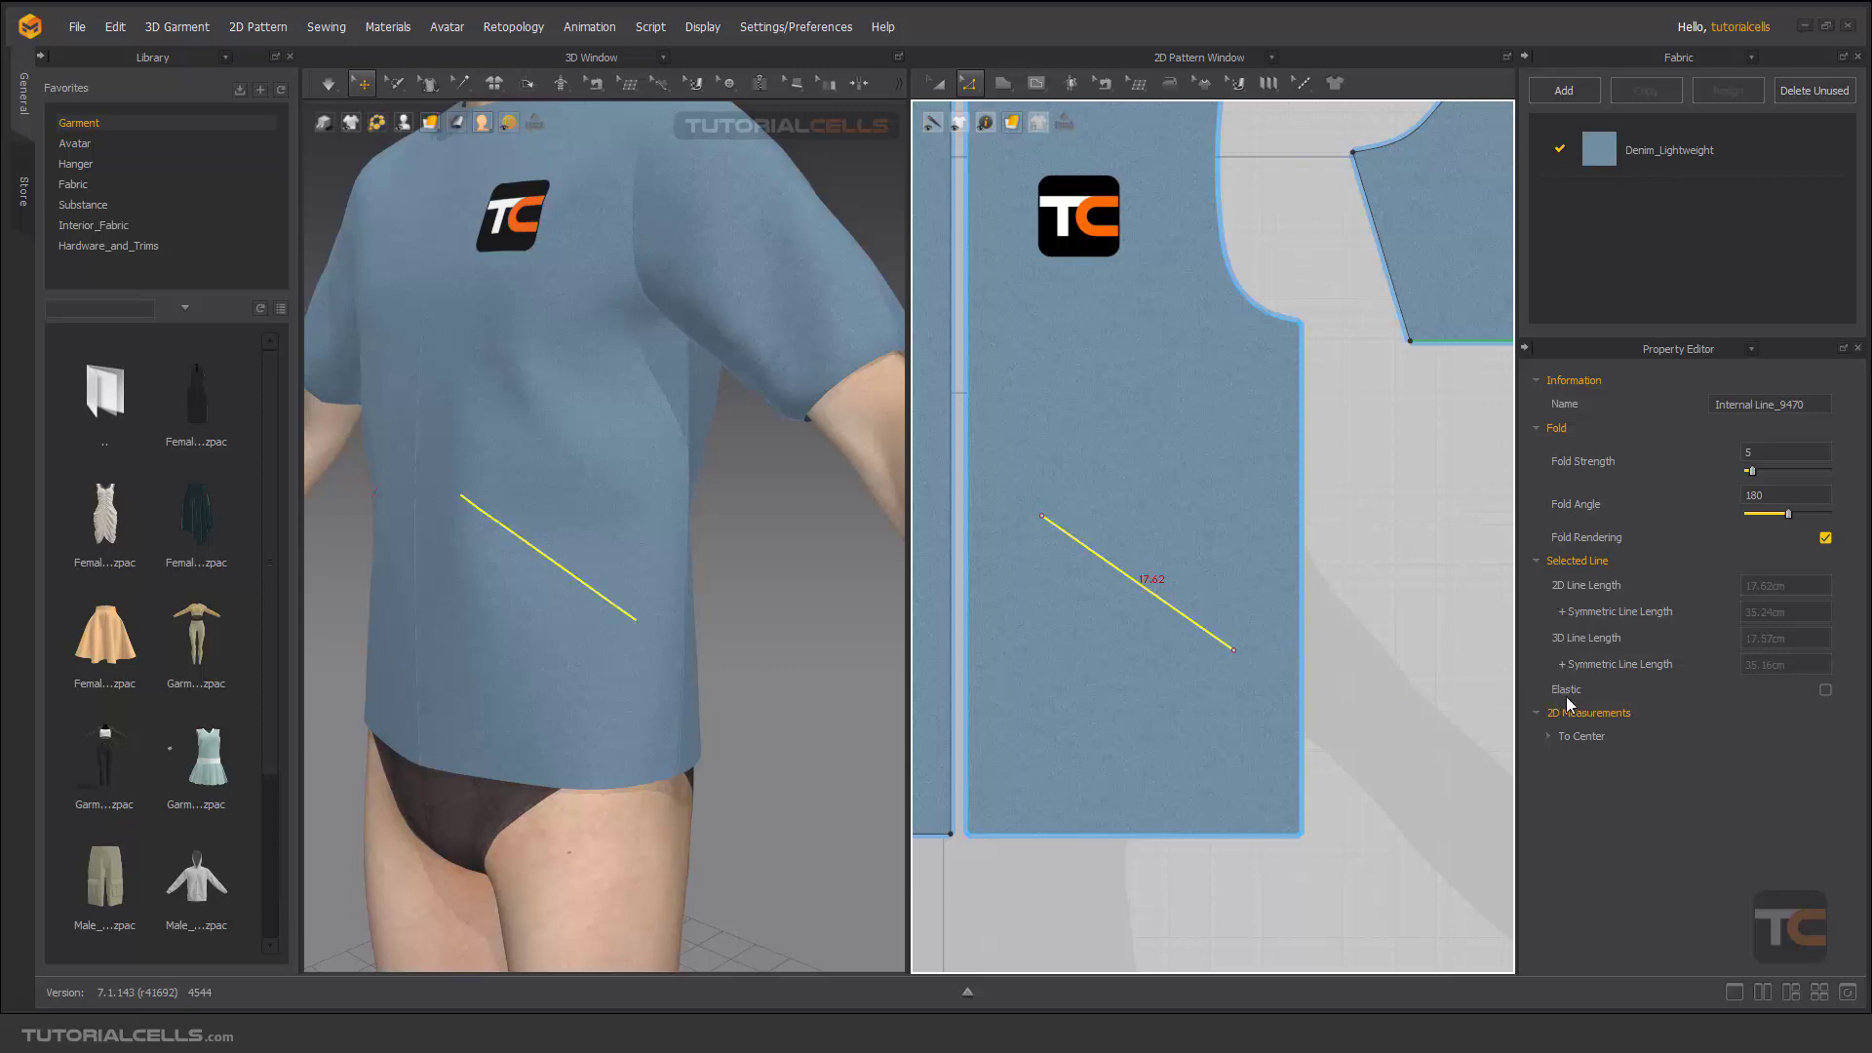
{"action": "left_click", "coordinate": [1825, 689]}
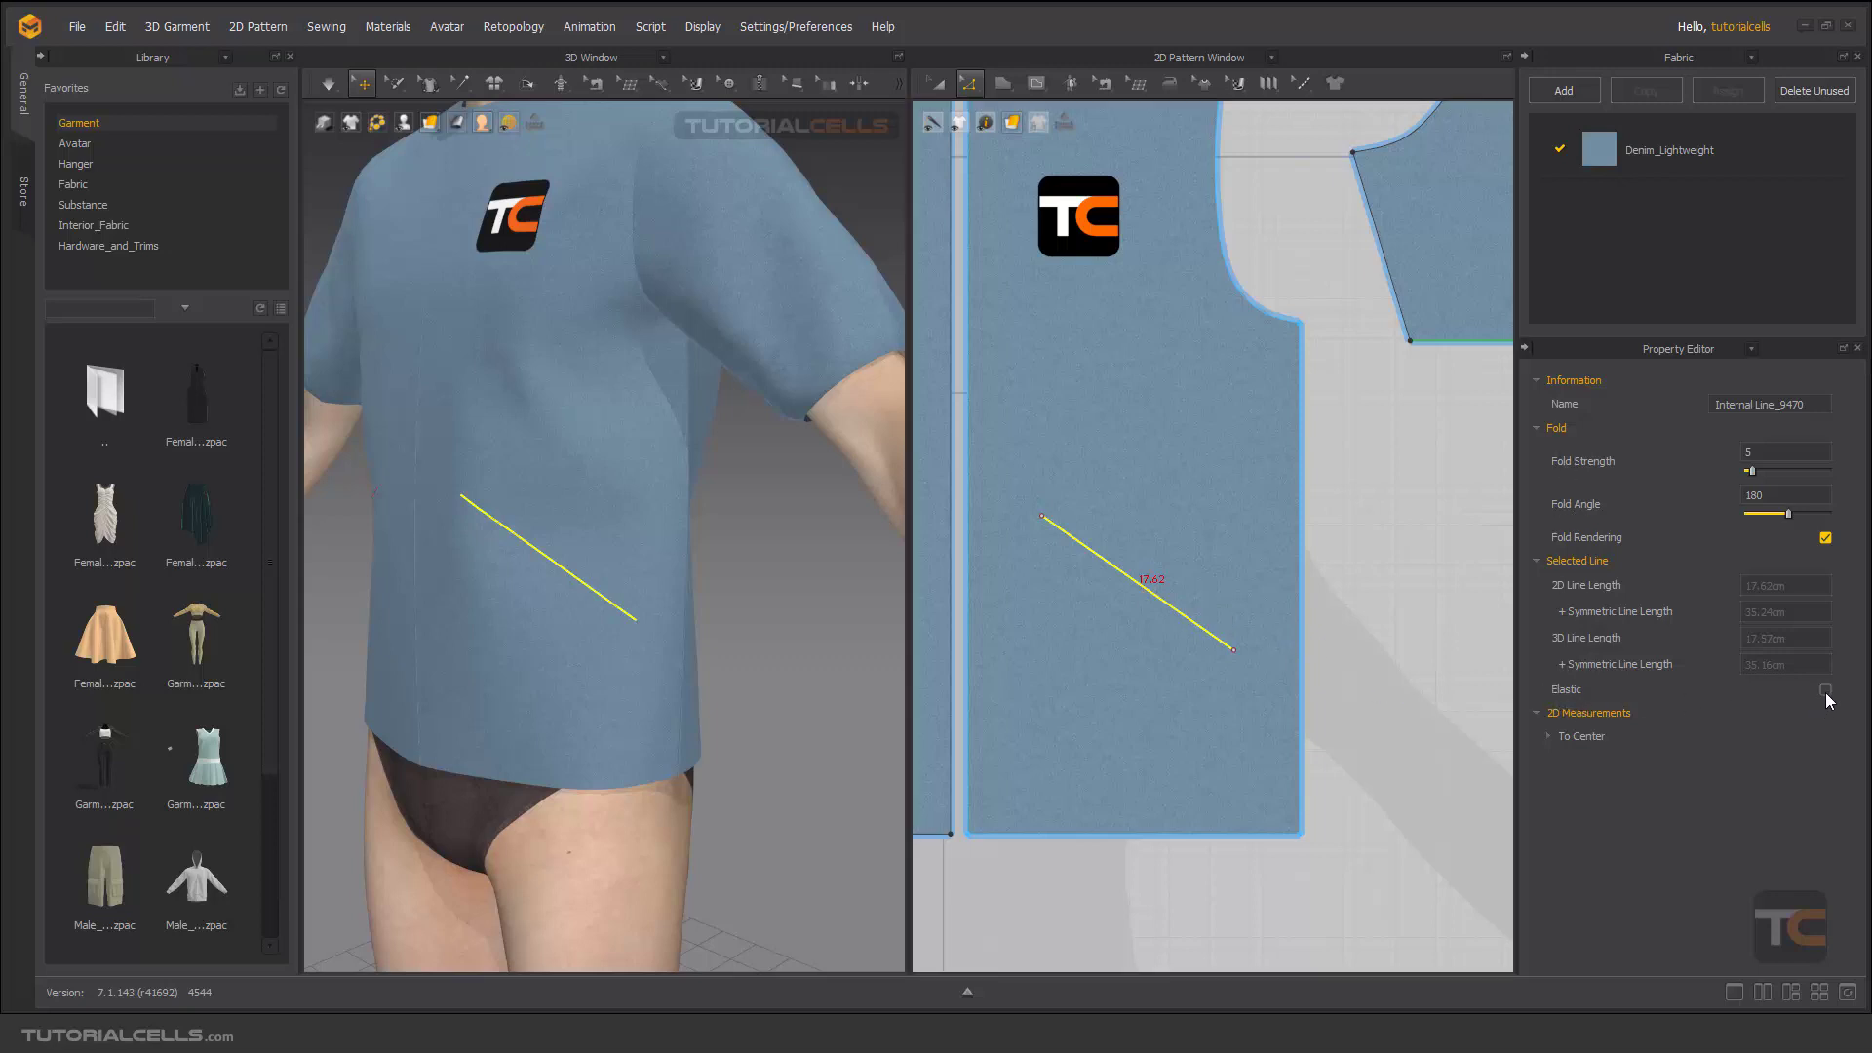
{"action": "key", "text": "space"}
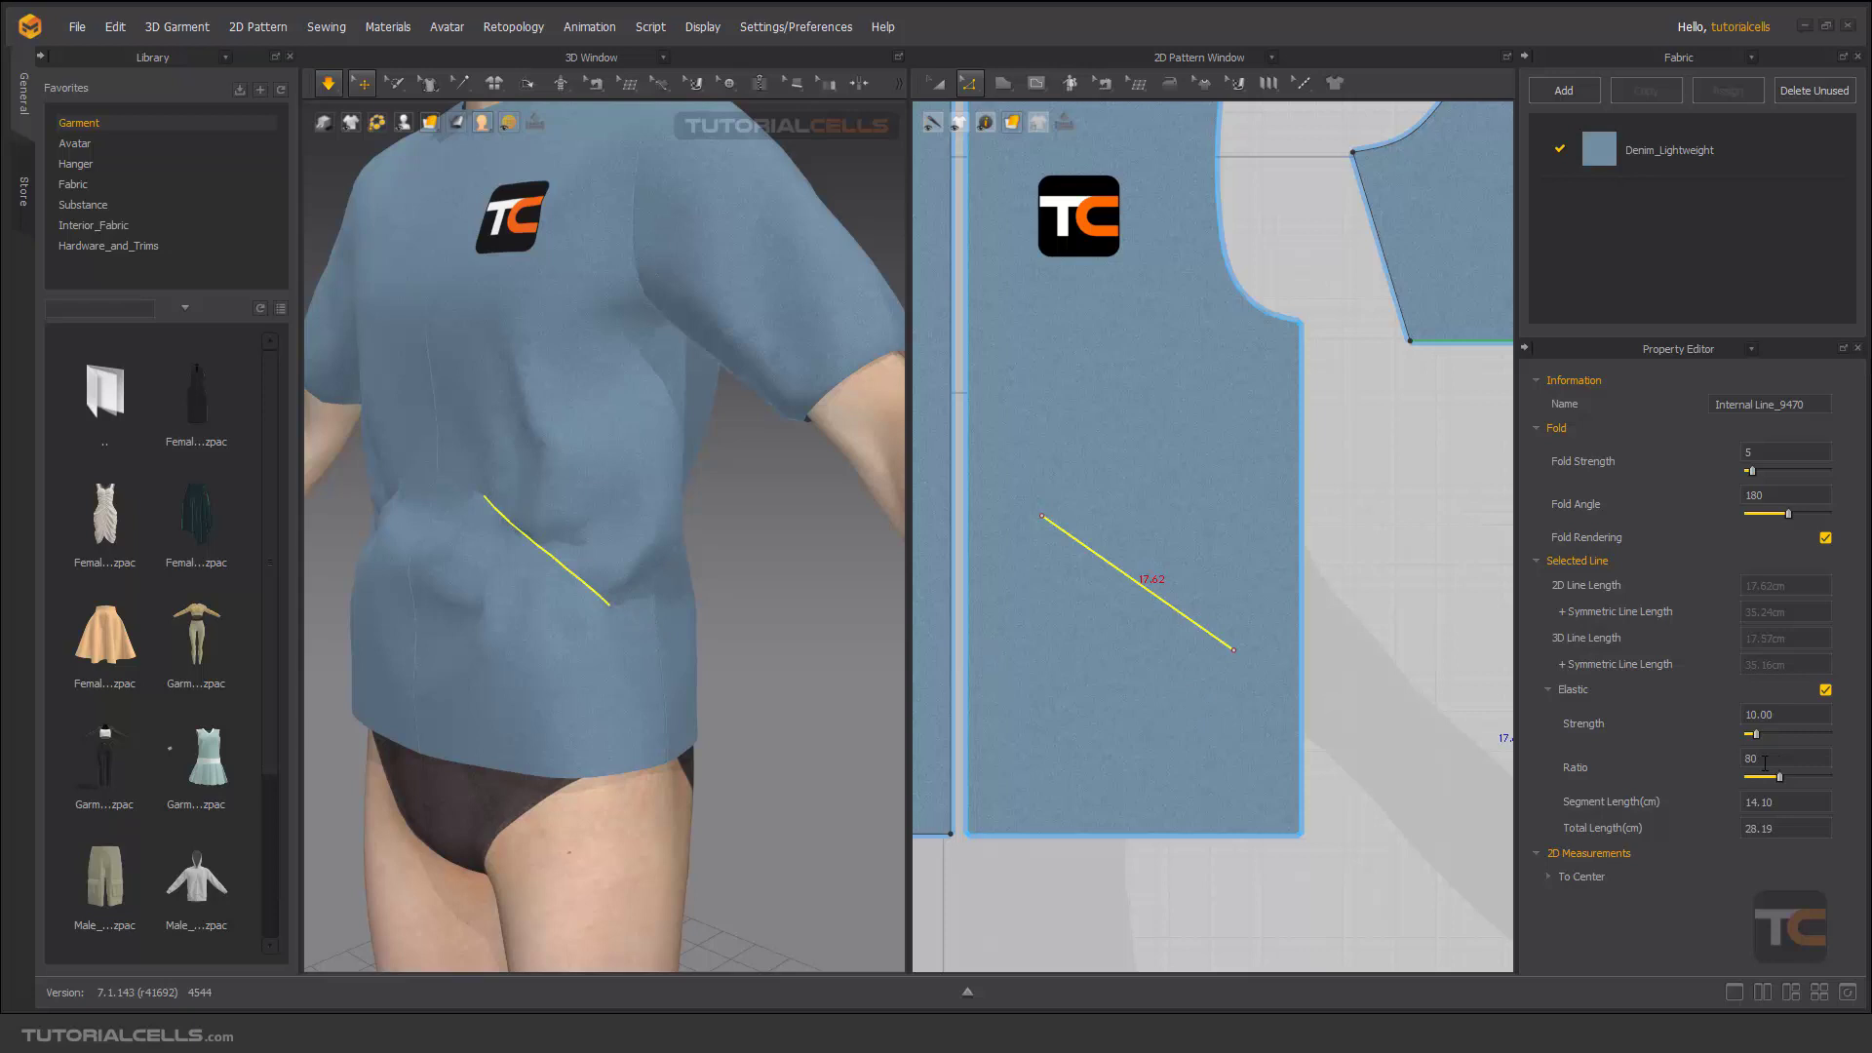
Step: Try elastic ratios of 44, 138 and 109 on the internal line during simulation, and stop the simulation
{"action": "left_click_drag", "start_coordinate": [1781, 776], "coordinate": [1768, 776]}
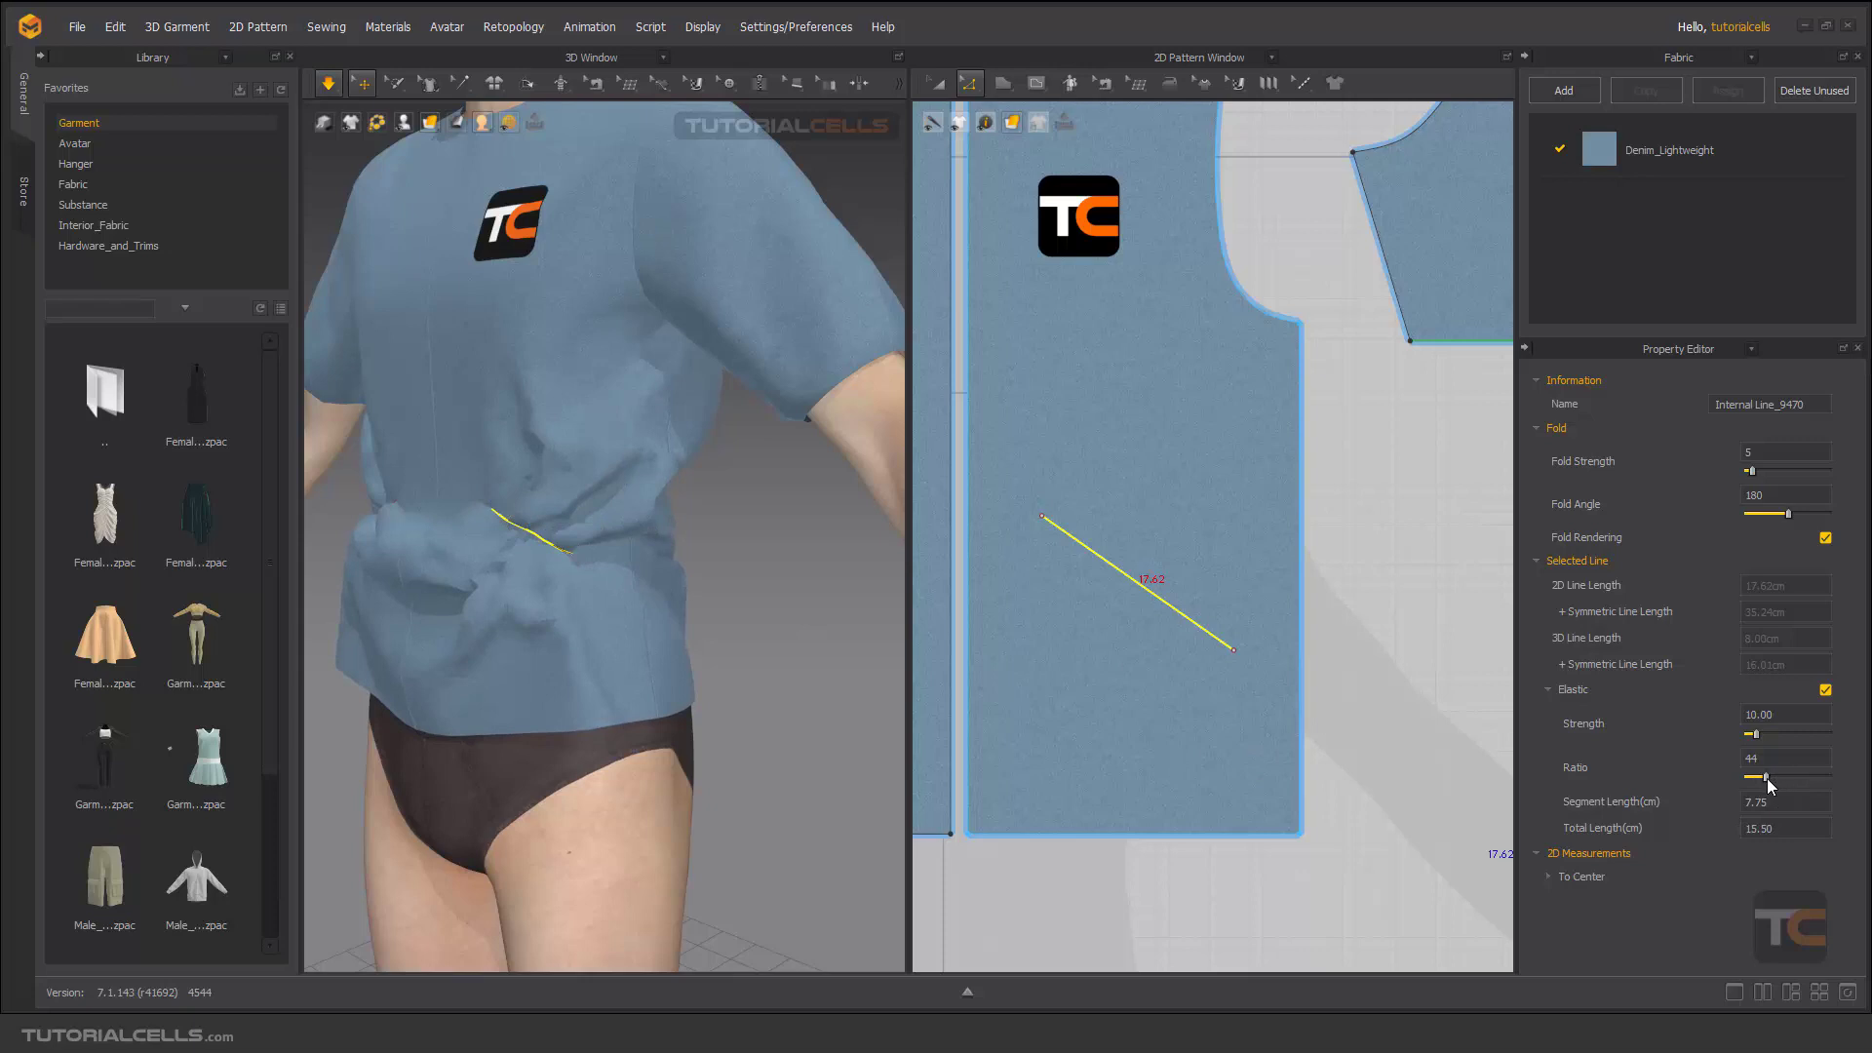
{"action": "left_click_drag", "start_coordinate": [1767, 778], "coordinate": [1804, 781]}
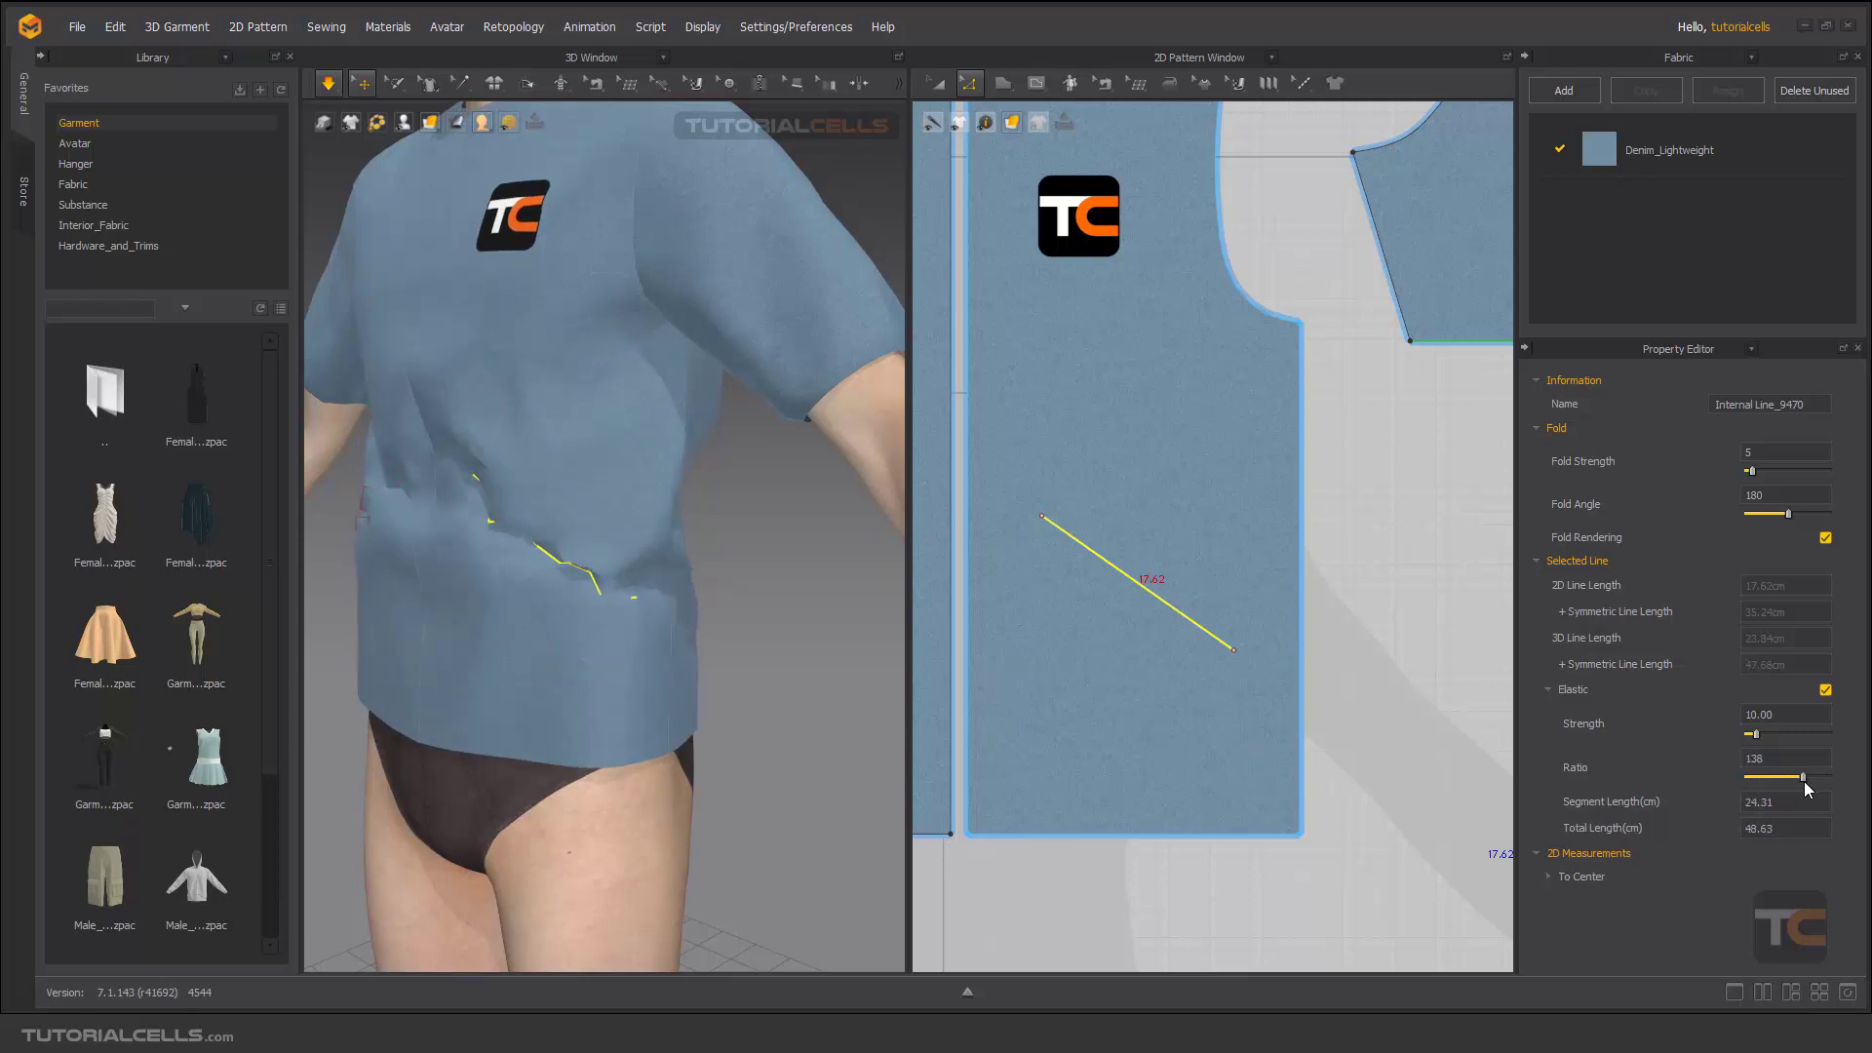
{"action": "left_click_drag", "start_coordinate": [1805, 781], "coordinate": [1791, 781]}
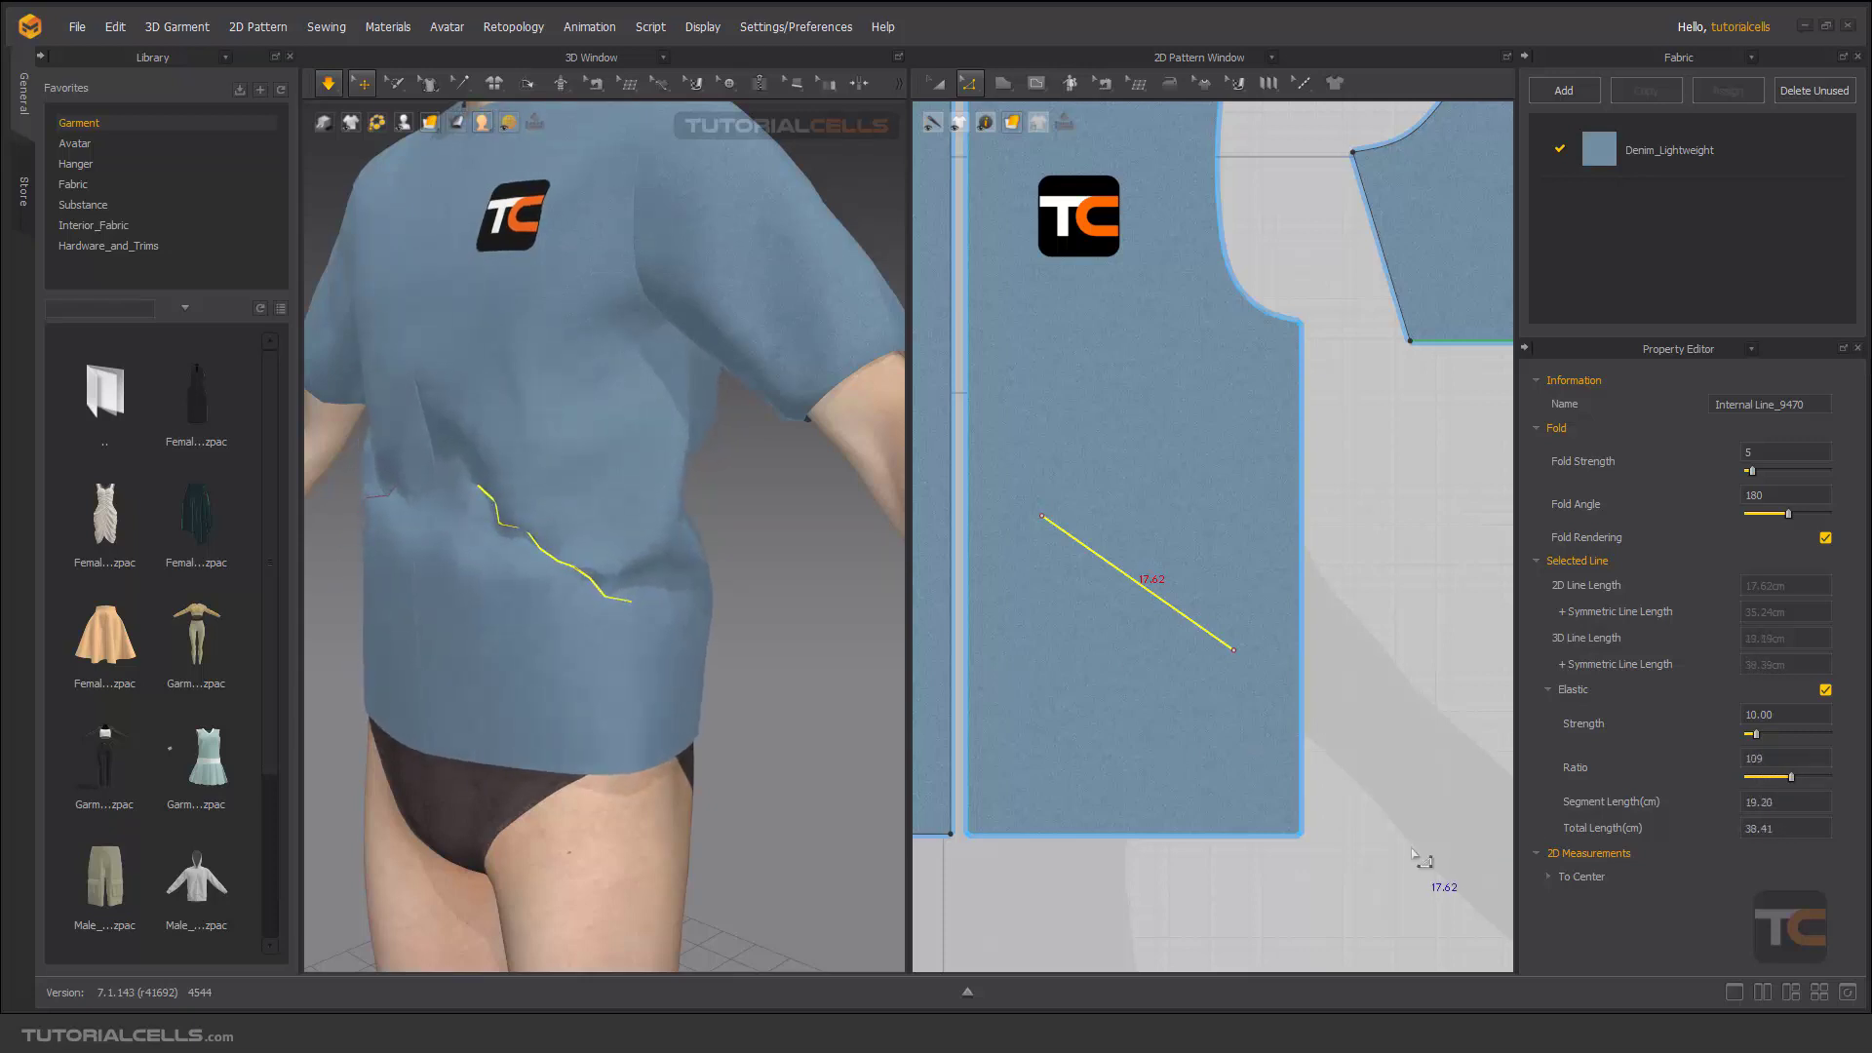
{"action": "key", "text": "space"}
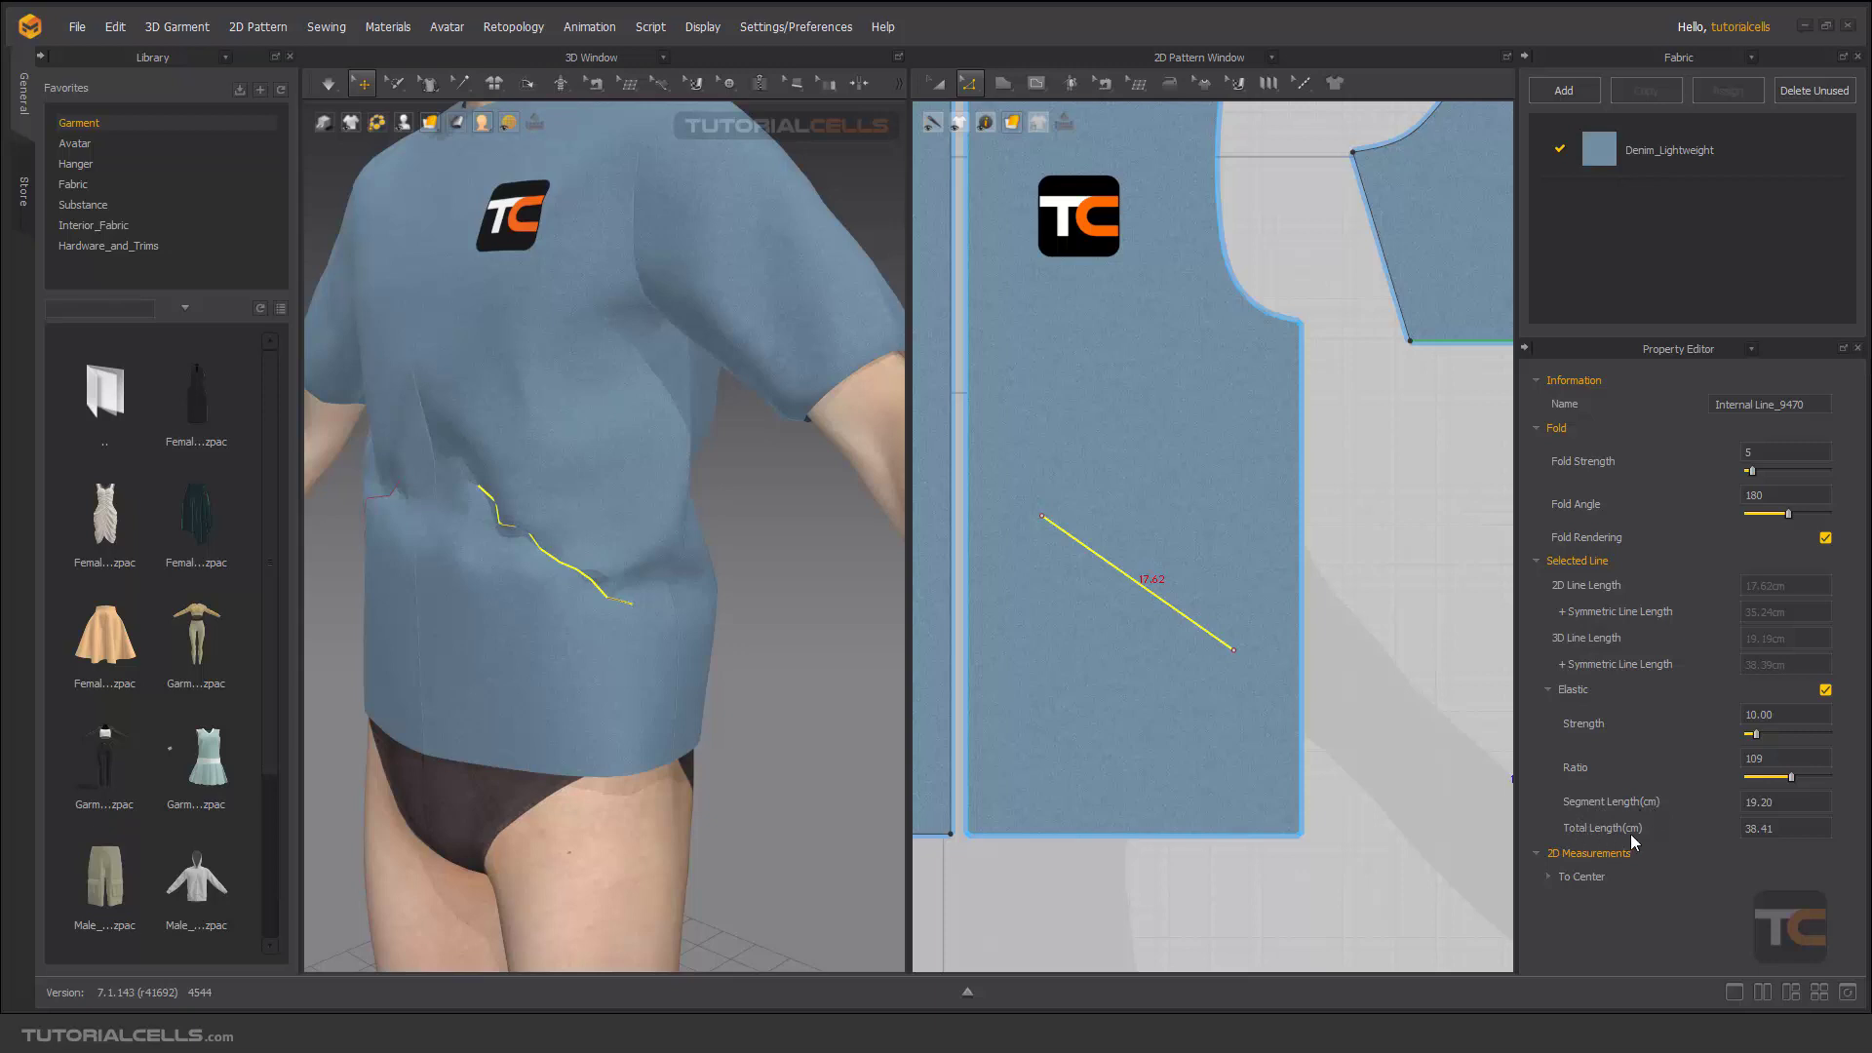
Step: Set the internal line's elastic ratio to 40 with the simulation running again, and stop the simulation
{"action": "key", "text": "space"}
{"action": "left_click_drag", "start_coordinate": [1789, 777], "coordinate": [1763, 777]}
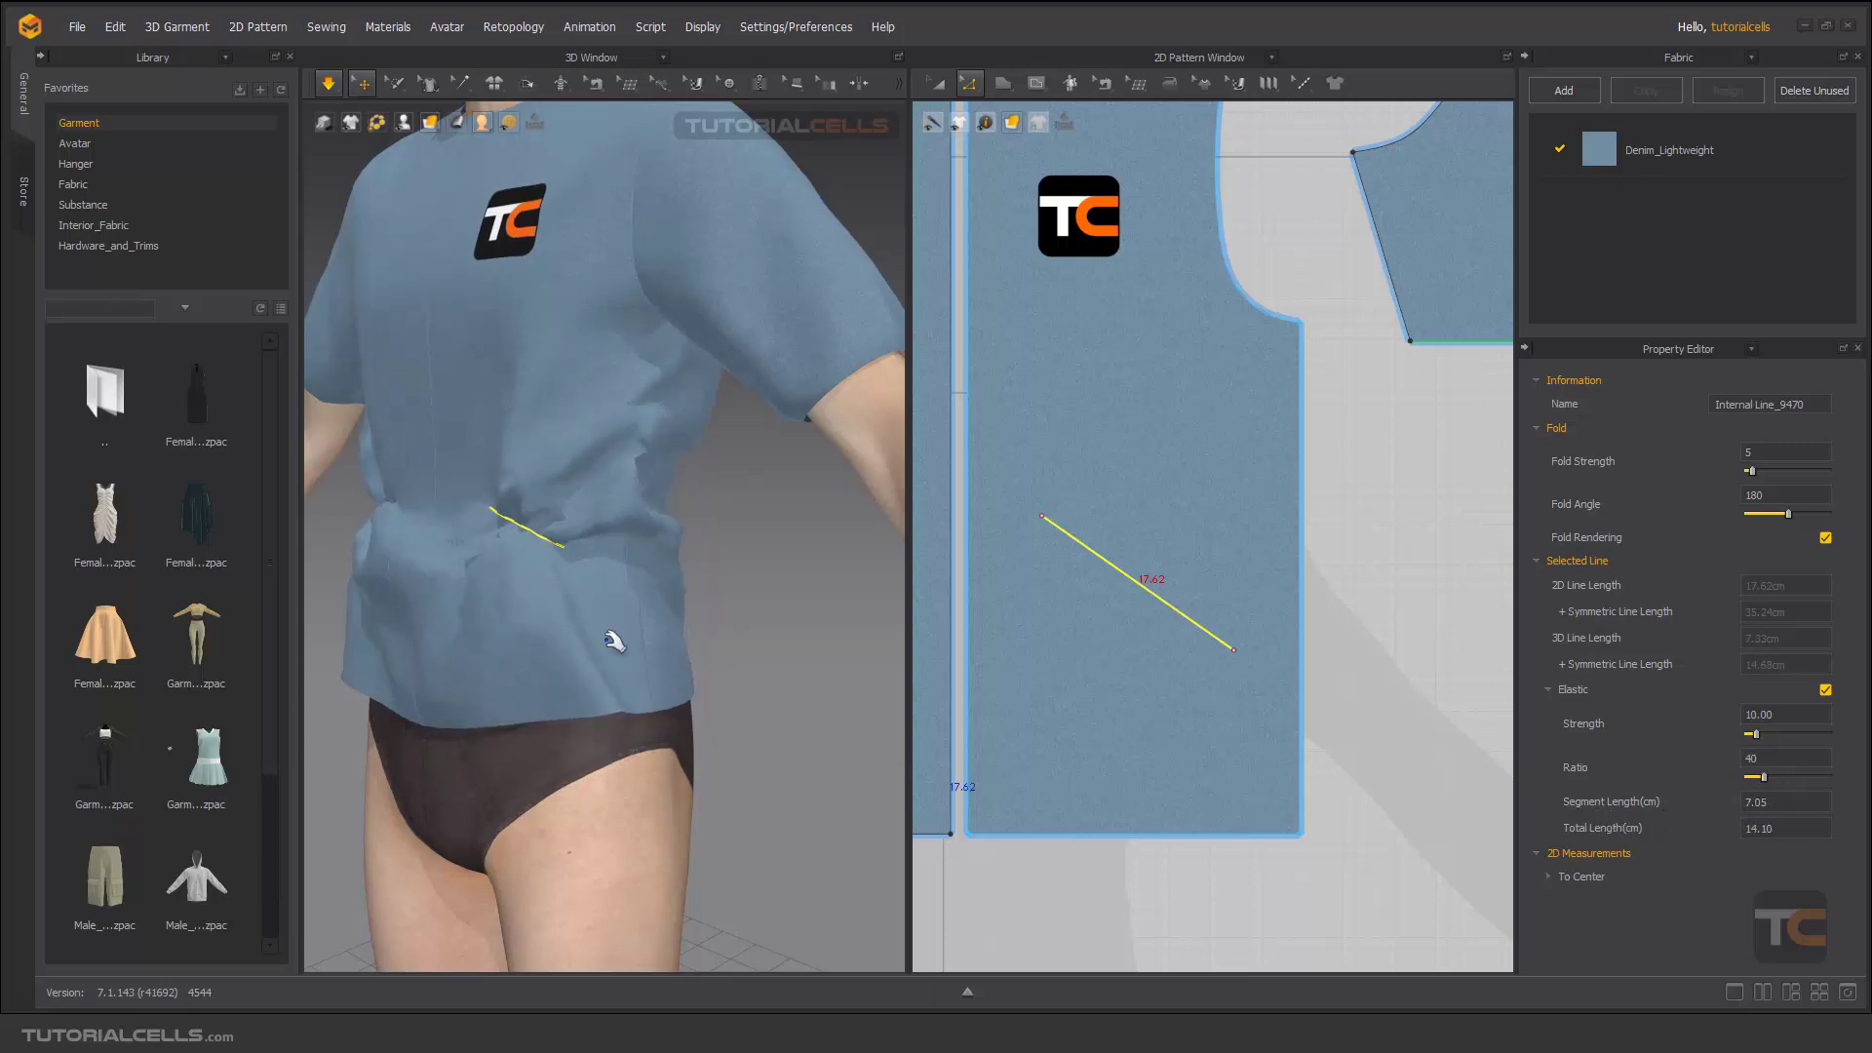
{"action": "key", "text": "space"}
Step: Deselect the internal line and examine how elastic lines are marked on the front panels, sleeve hem and rectangle in the 2D pattern
{"action": "scroll", "coordinate": [1257, 595], "scroll_direction": "down", "scroll_amount": 5}
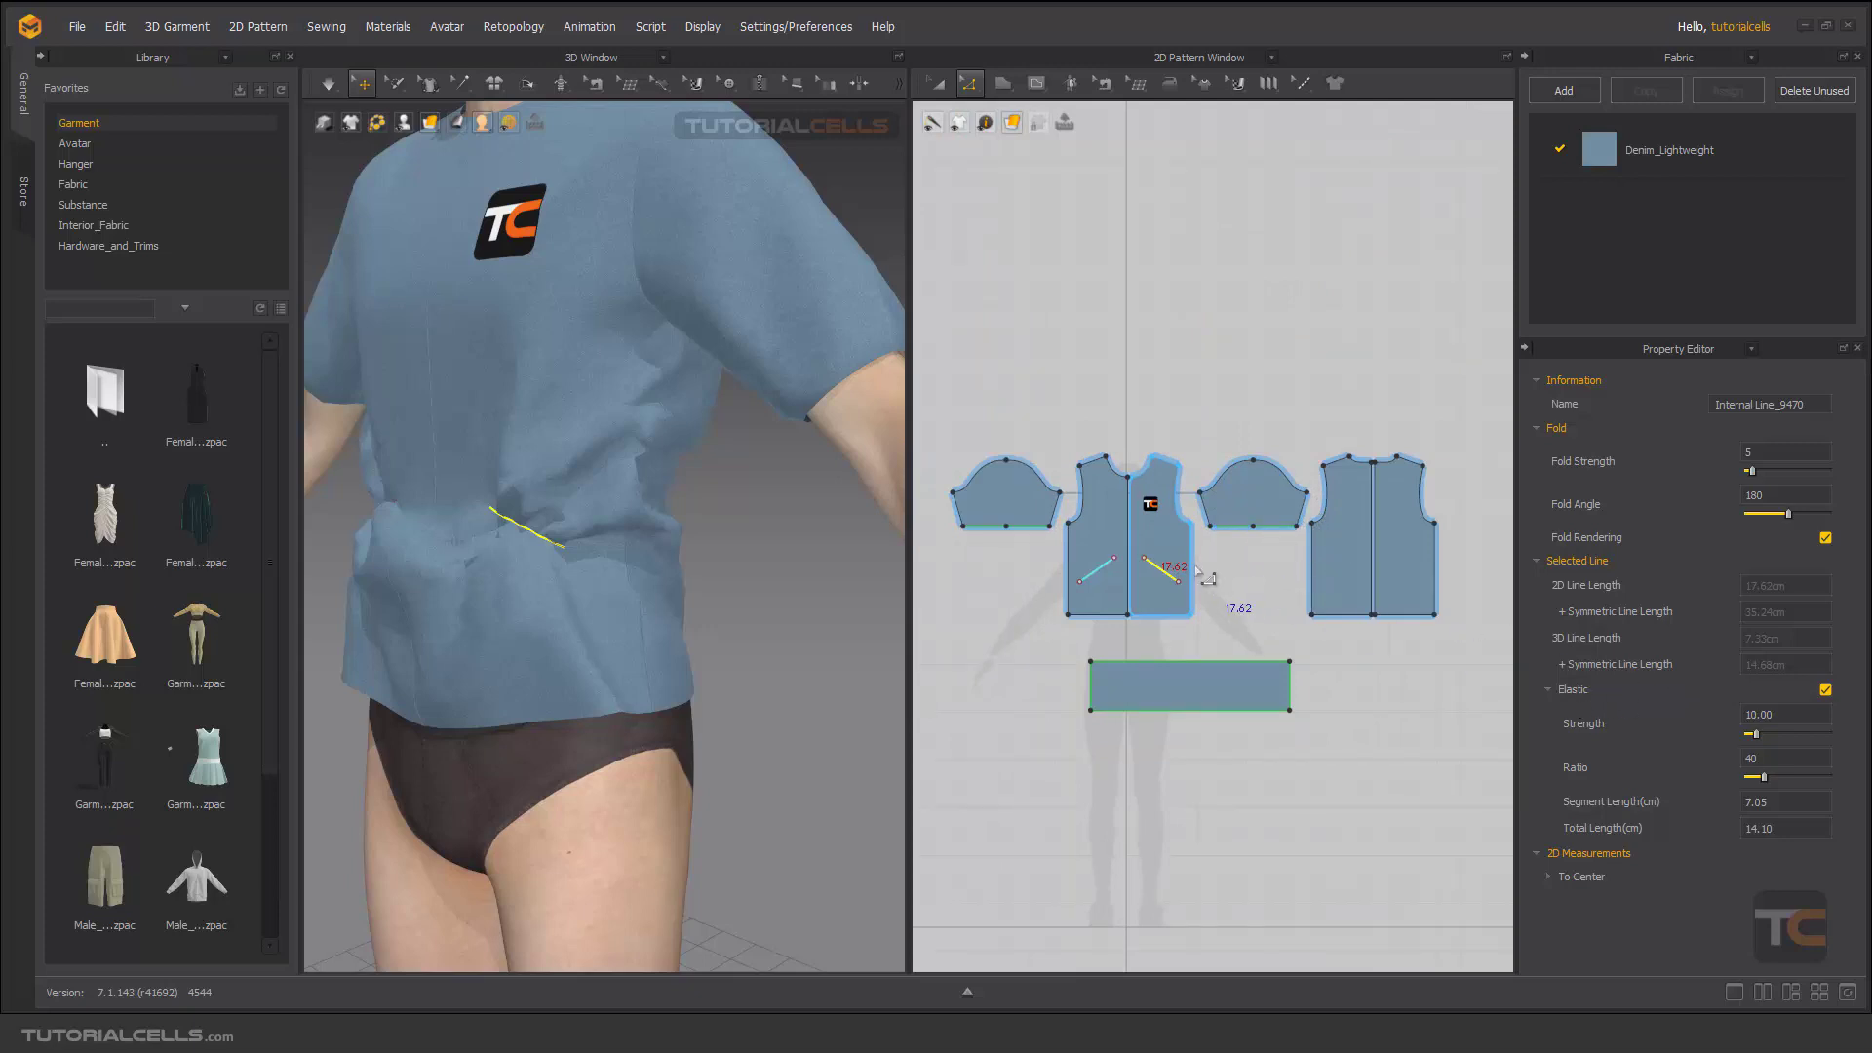
{"action": "scroll", "coordinate": [1180, 583], "scroll_direction": "up", "scroll_amount": 5}
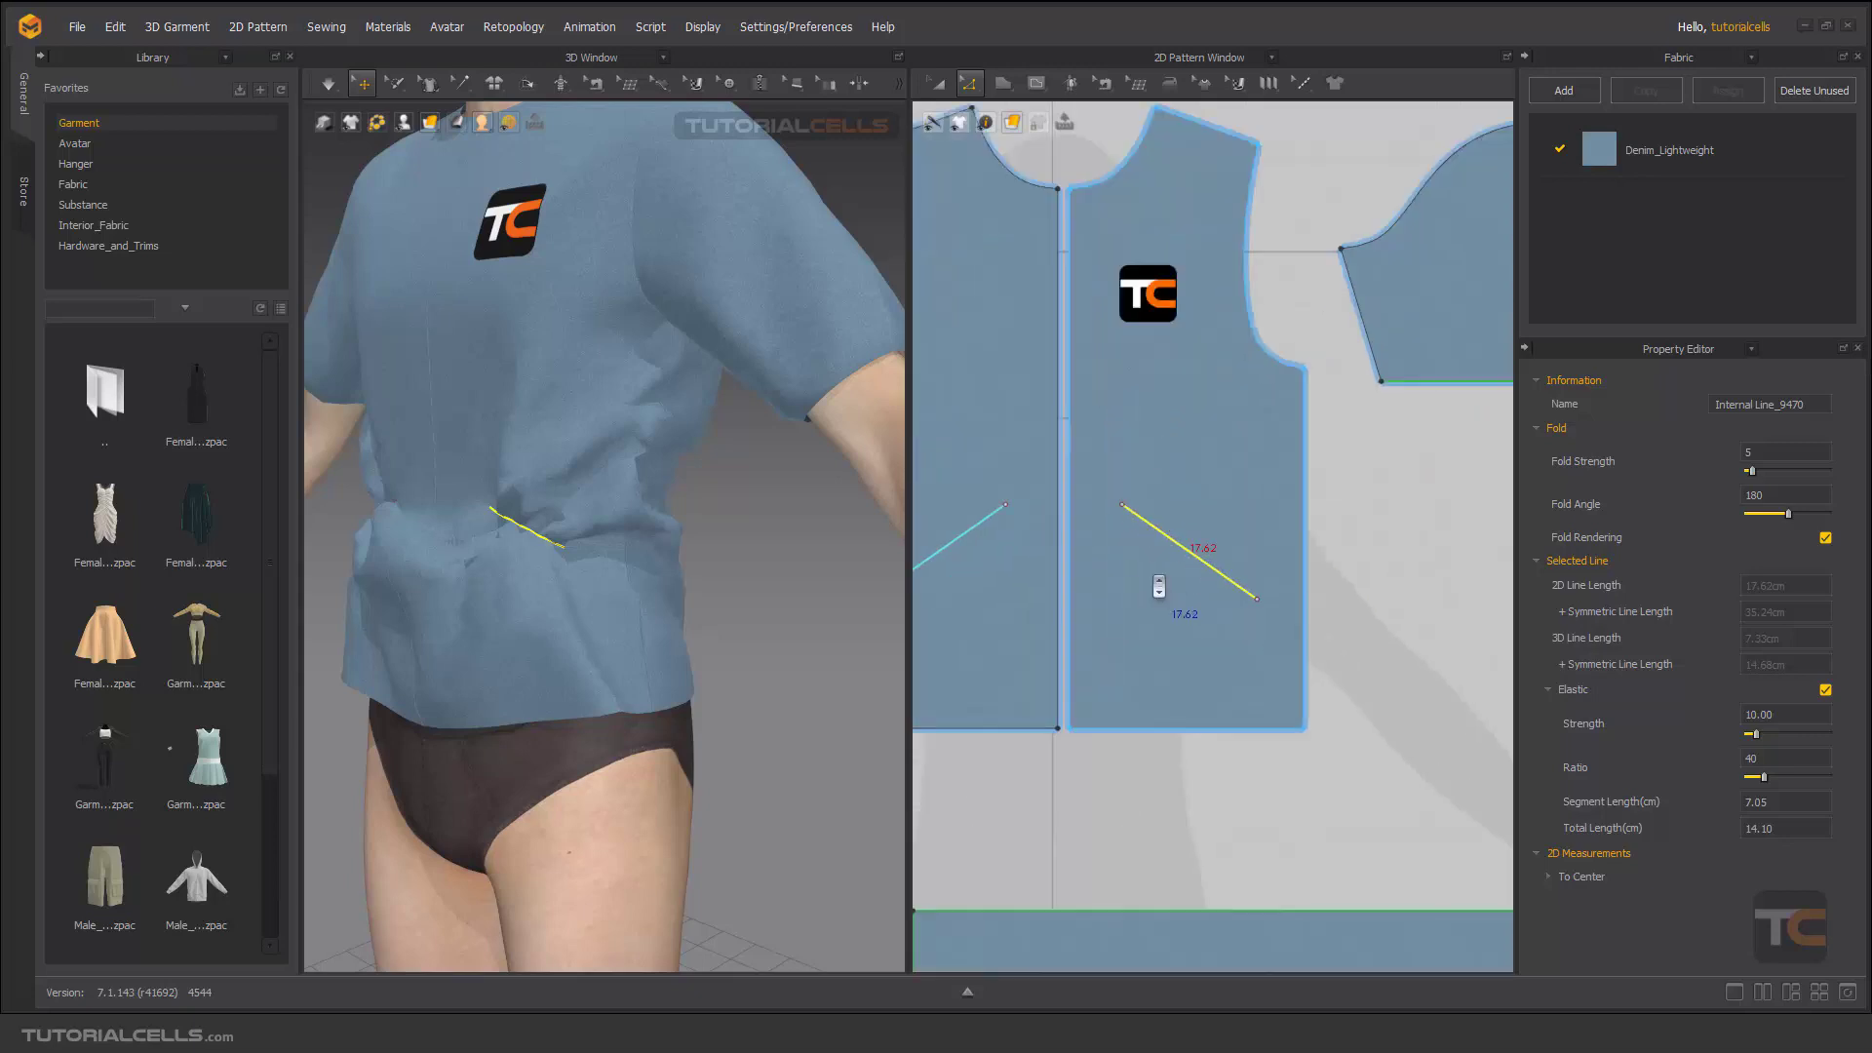
{"action": "scroll", "coordinate": [1157, 585], "scroll_direction": "down", "scroll_amount": 3}
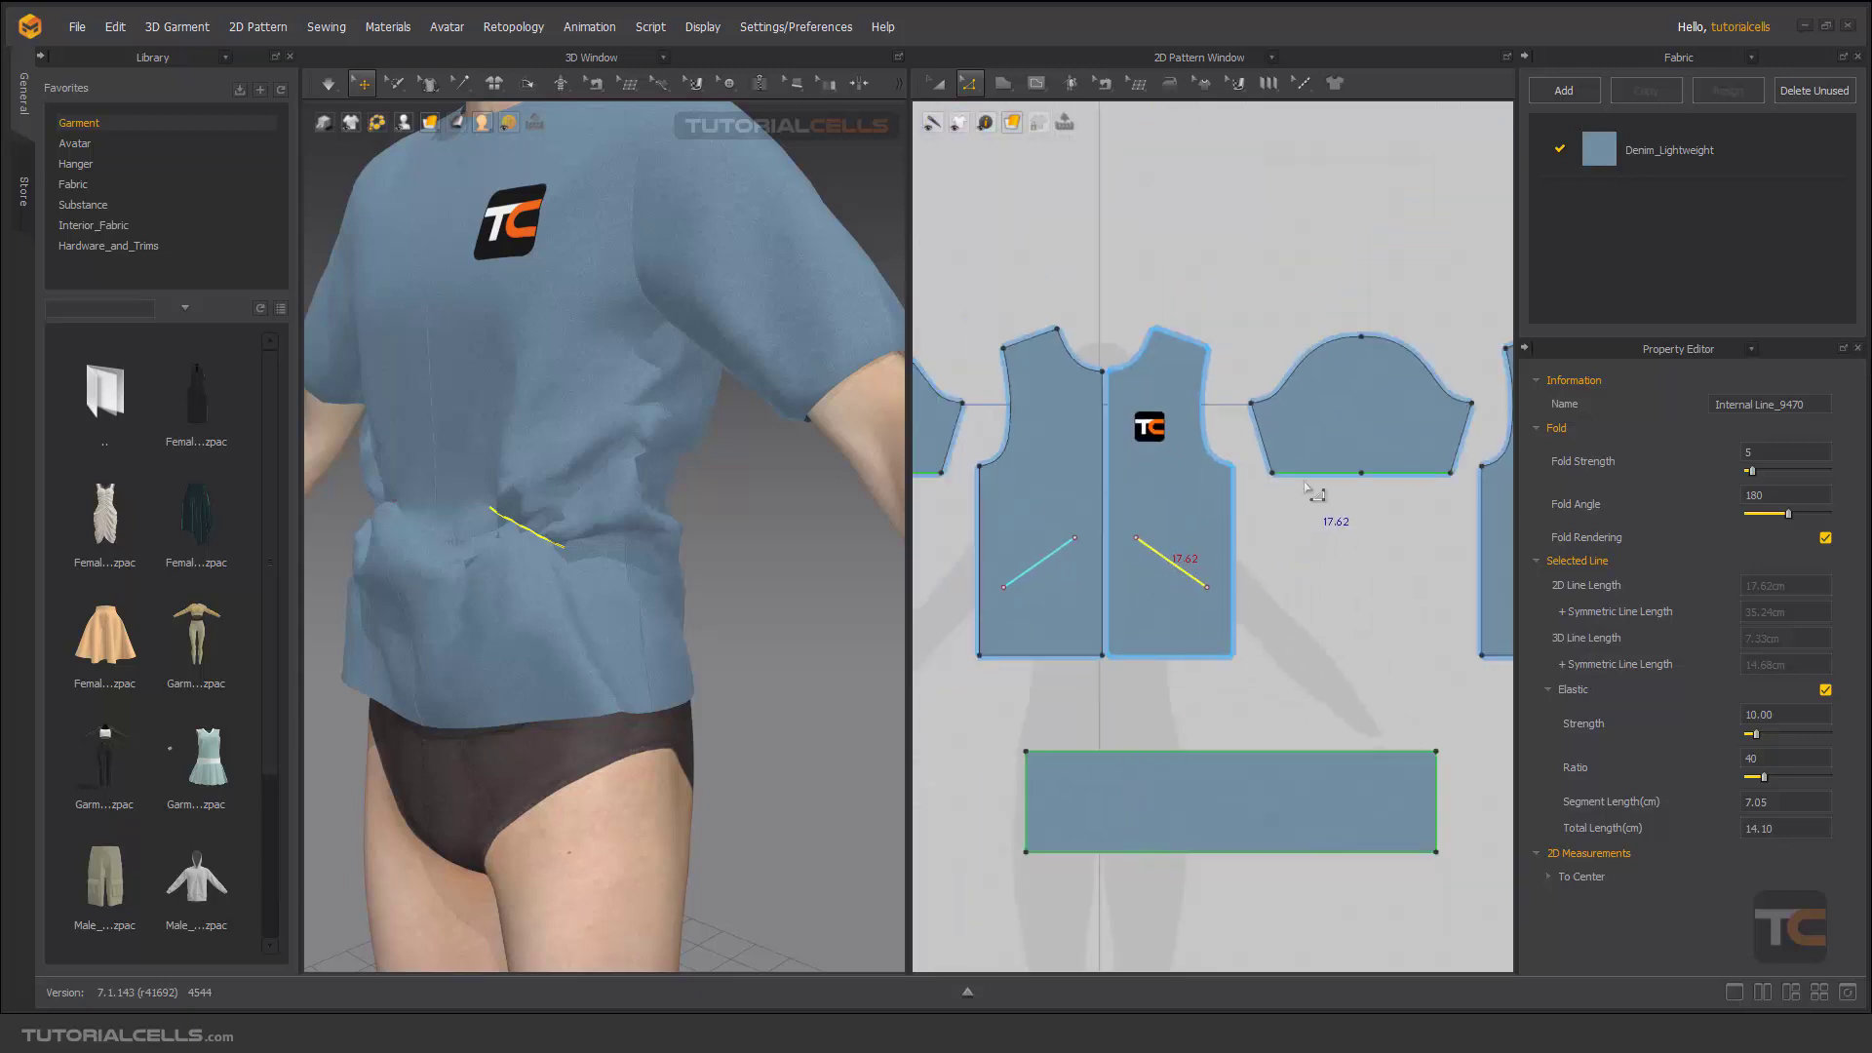
{"action": "left_click", "coordinate": [1153, 264]}
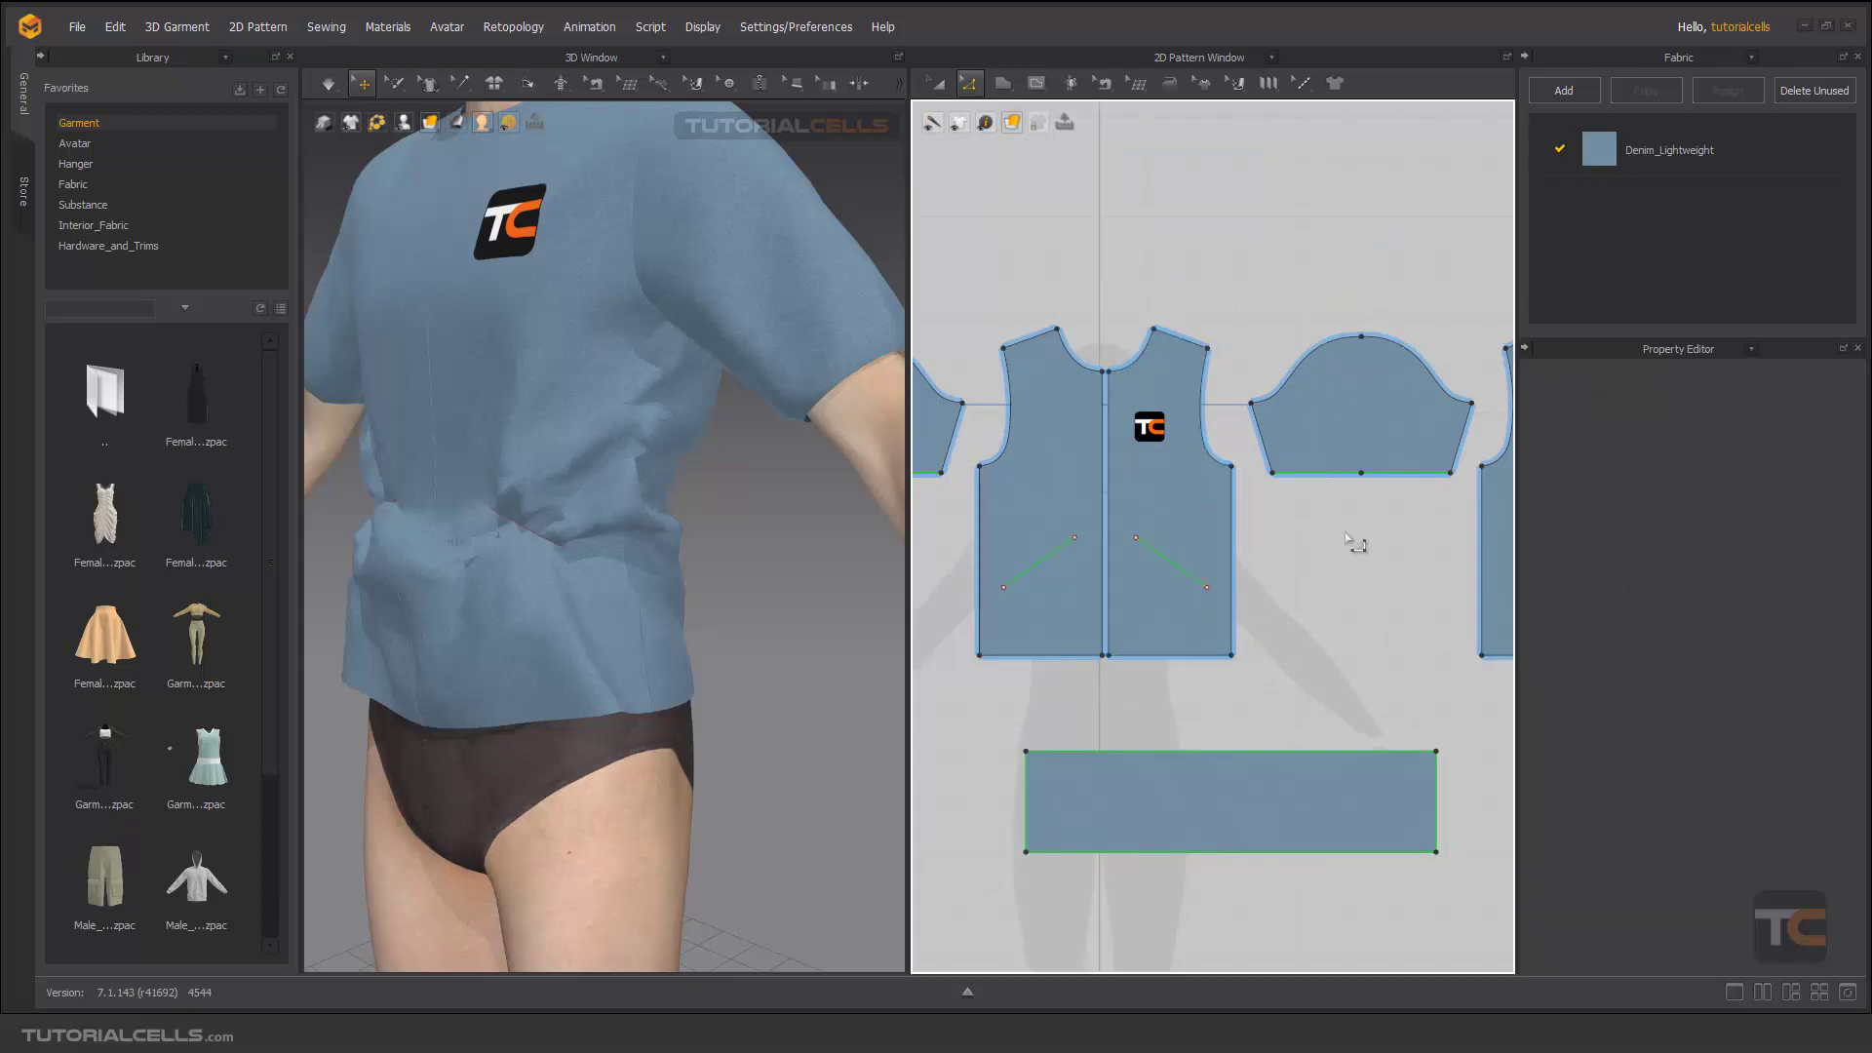
{"action": "scroll", "coordinate": [1312, 529], "scroll_direction": "down", "scroll_amount": 2}
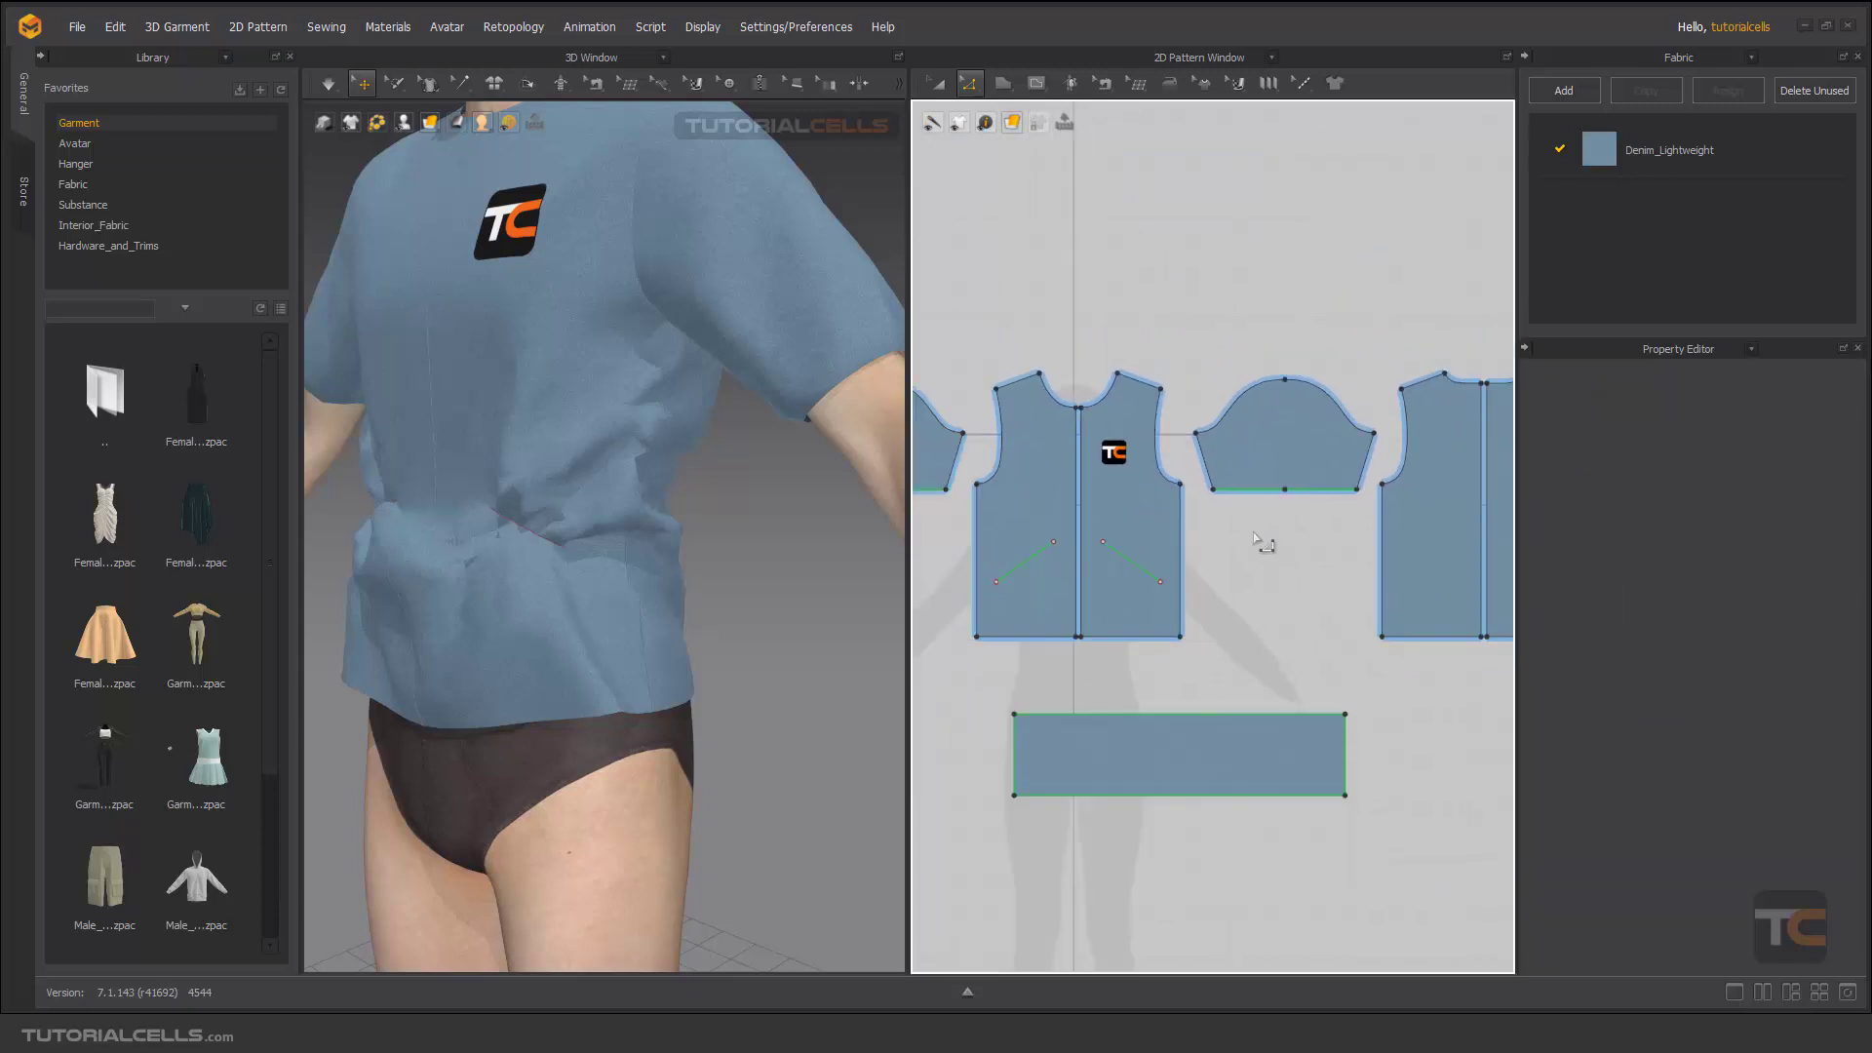
{"action": "scroll", "coordinate": [1251, 527], "scroll_direction": "up", "scroll_amount": 2}
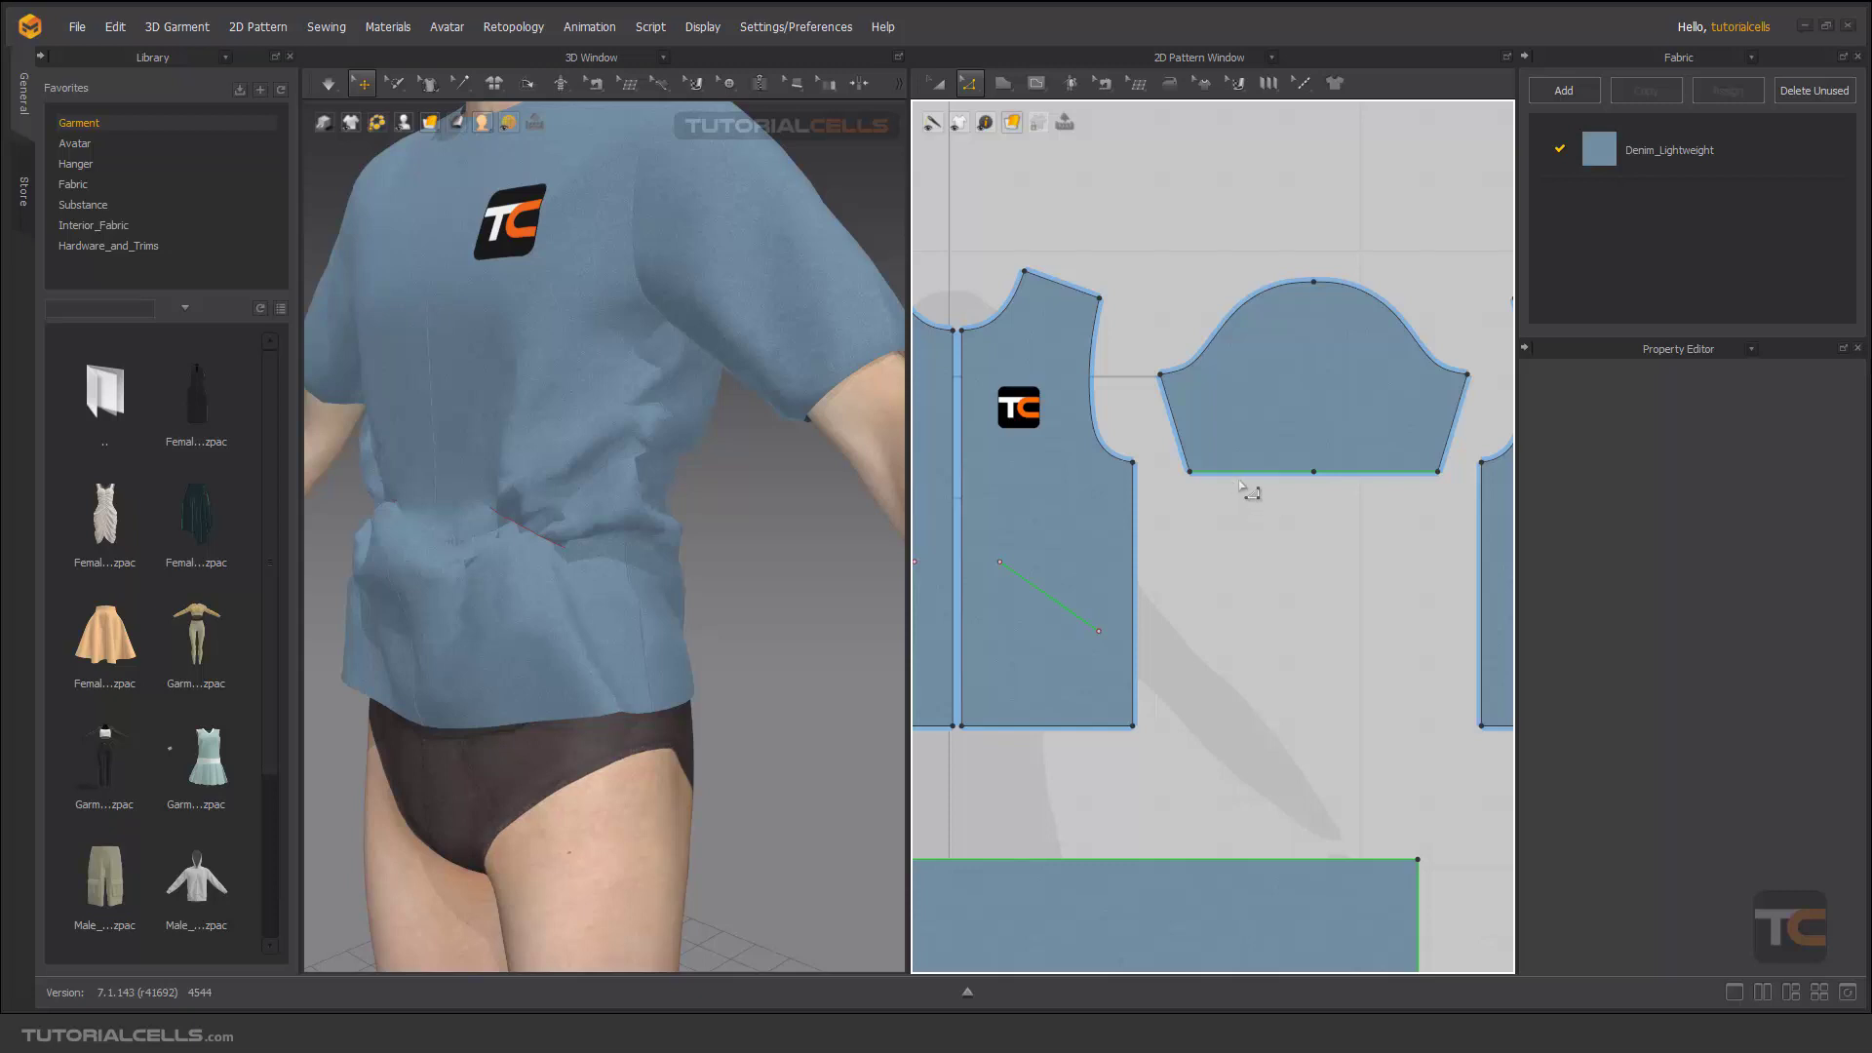
{"action": "scroll", "coordinate": [1253, 594], "scroll_direction": "down", "scroll_amount": 2}
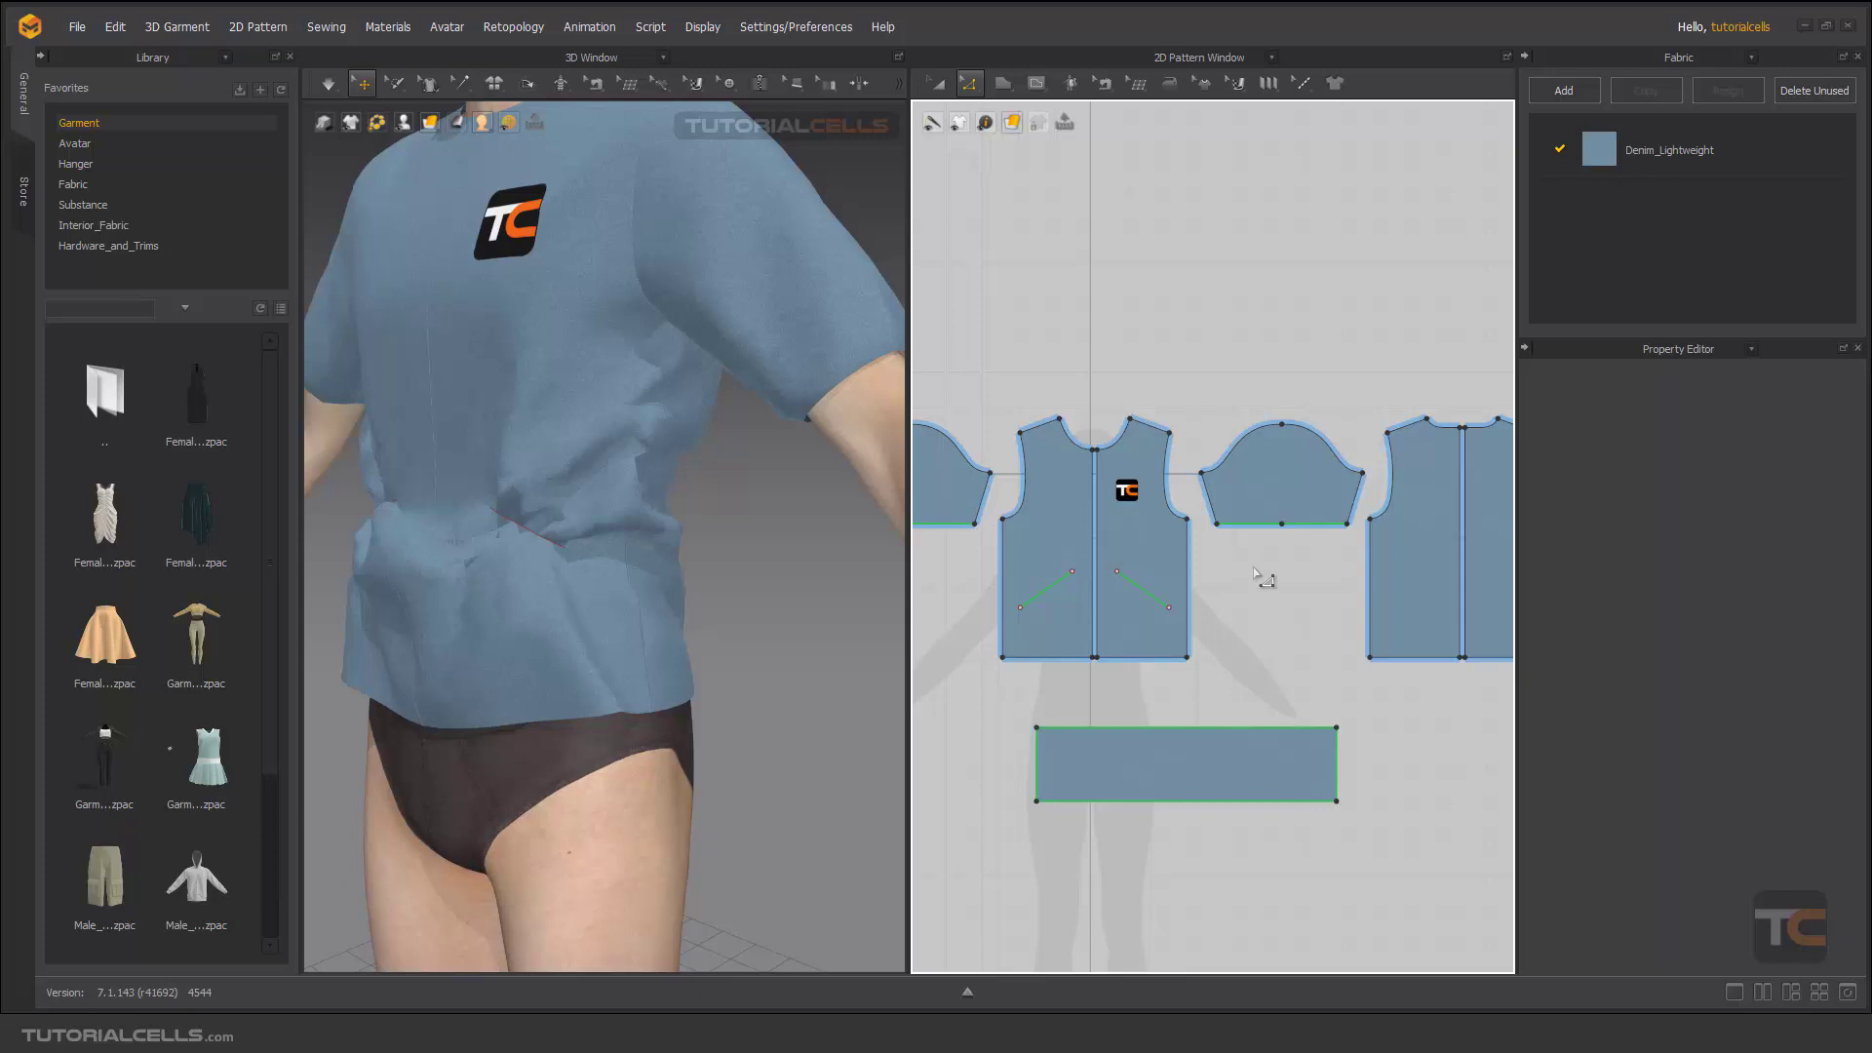
{"action": "scroll", "coordinate": [1256, 575], "scroll_direction": "up", "scroll_amount": 3}
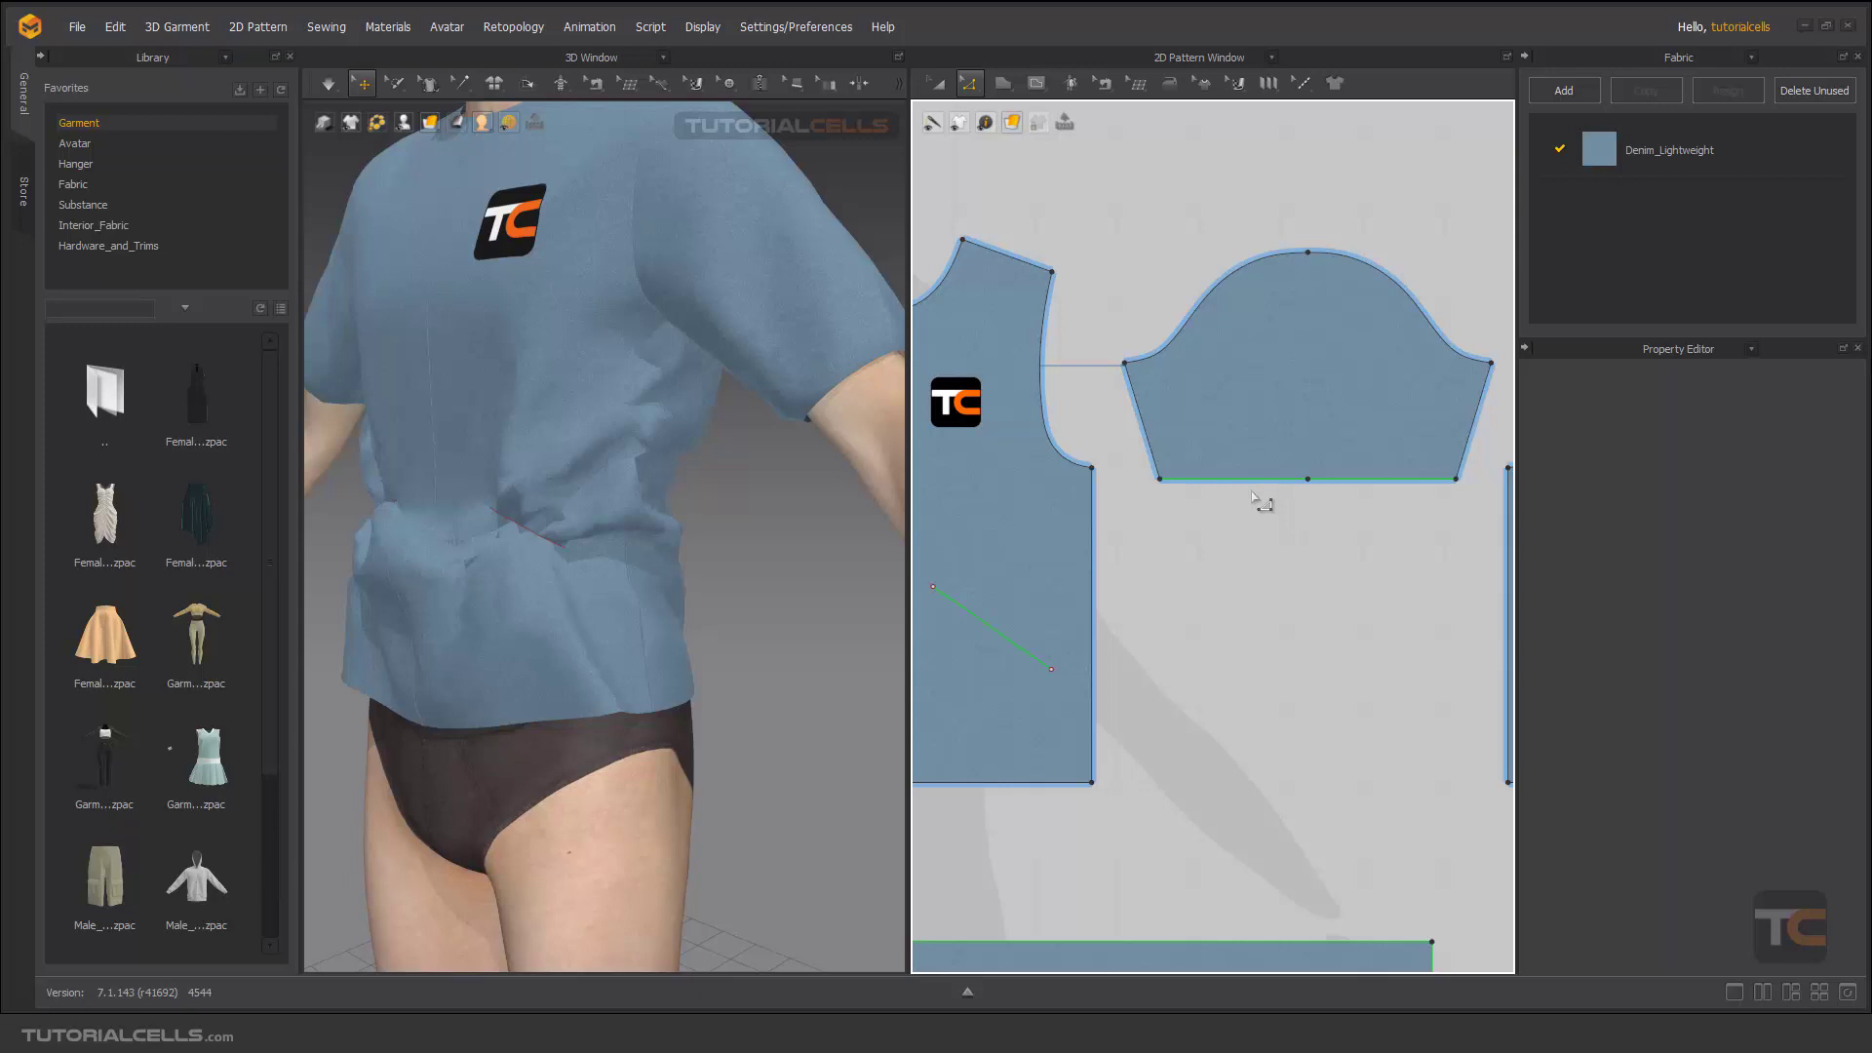